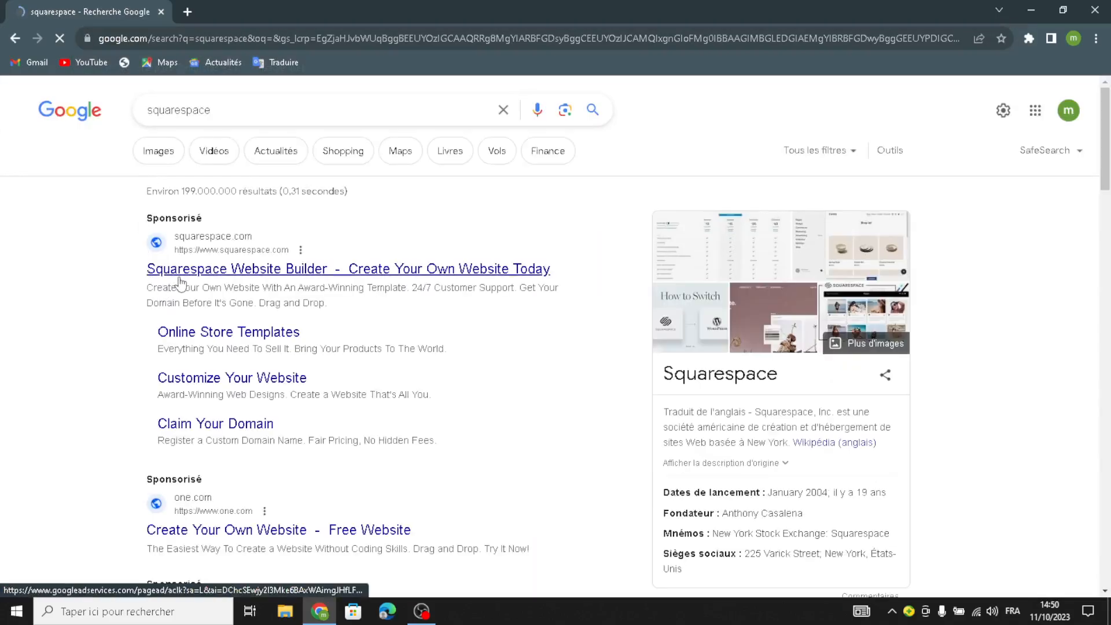
# Open Squarespace's template gallery from the search results and filter it by the Events topic plus the Services and Blog types
pyautogui.click(182, 283)
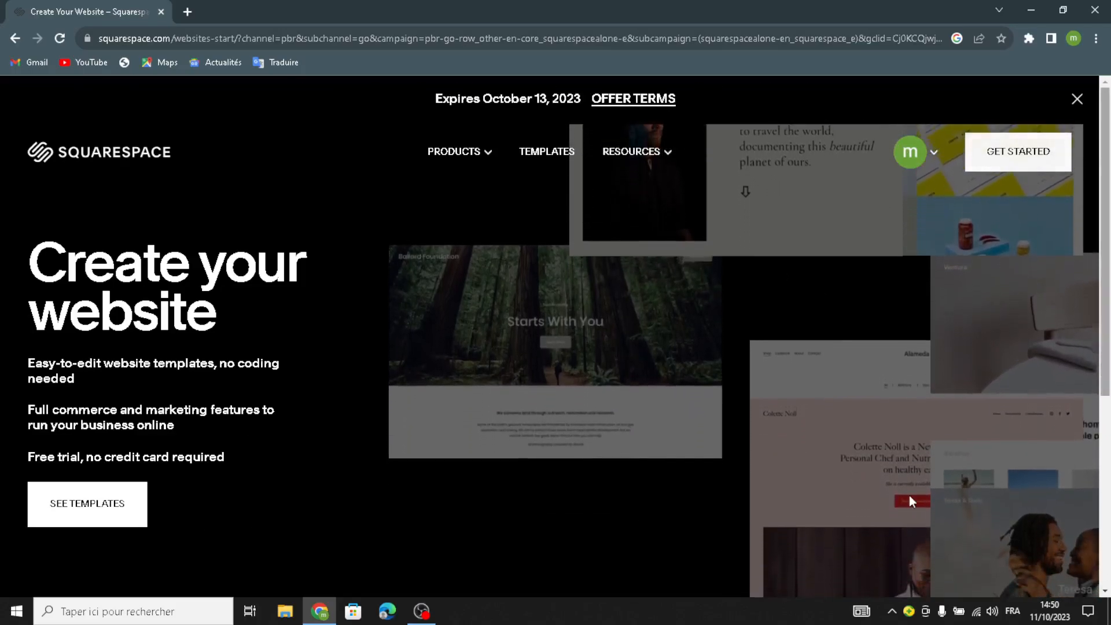
pyautogui.click(42, 523)
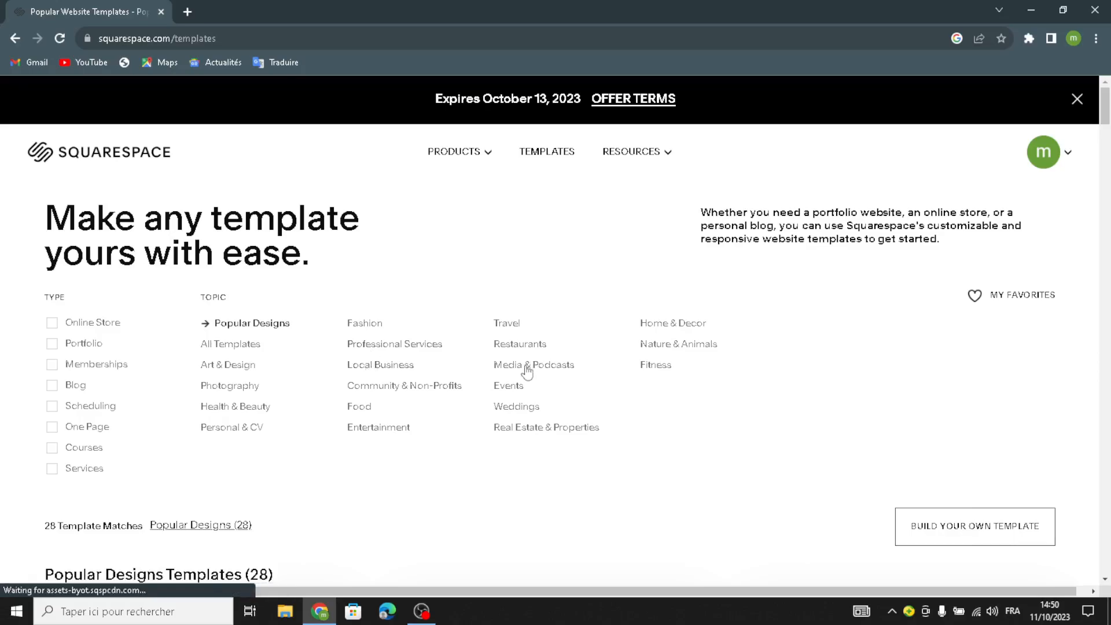
pyautogui.click(513, 386)
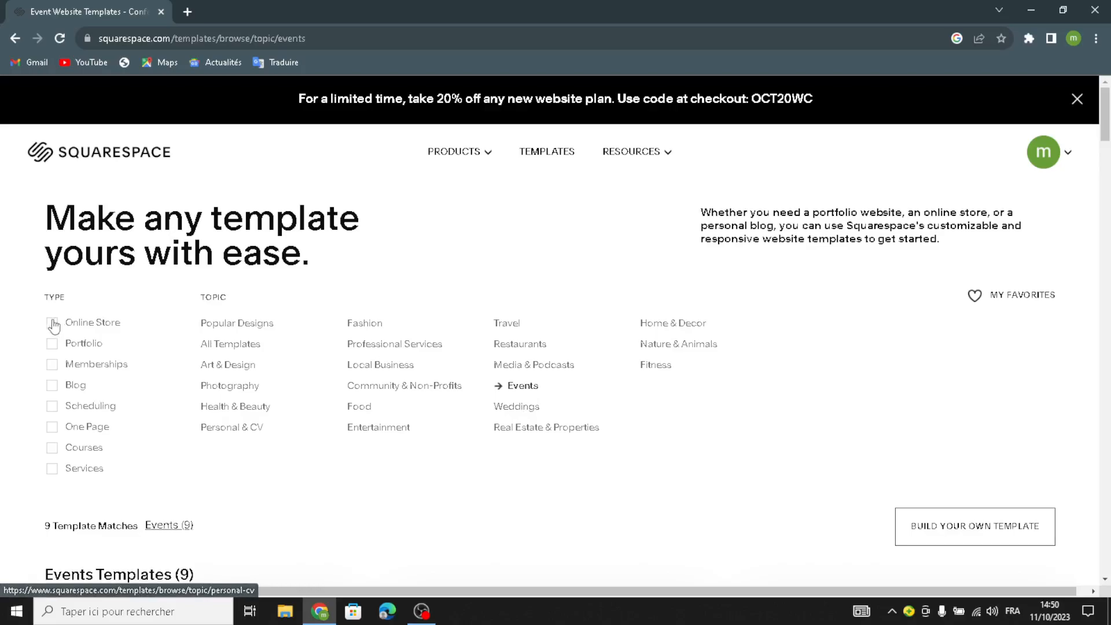
pyautogui.click(54, 470)
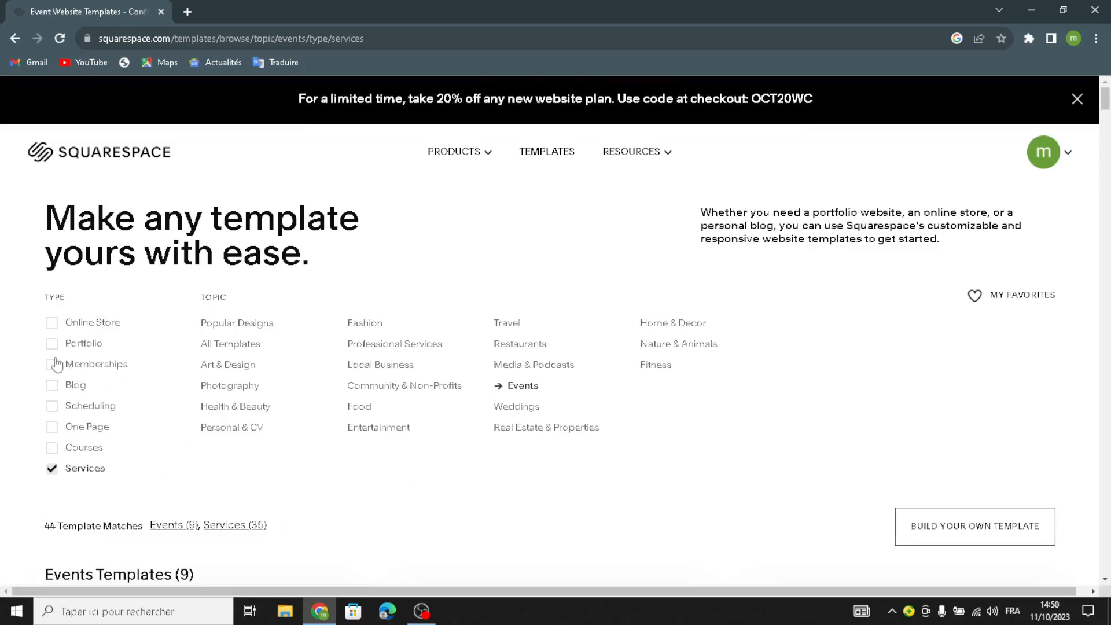
pyautogui.click(52, 385)
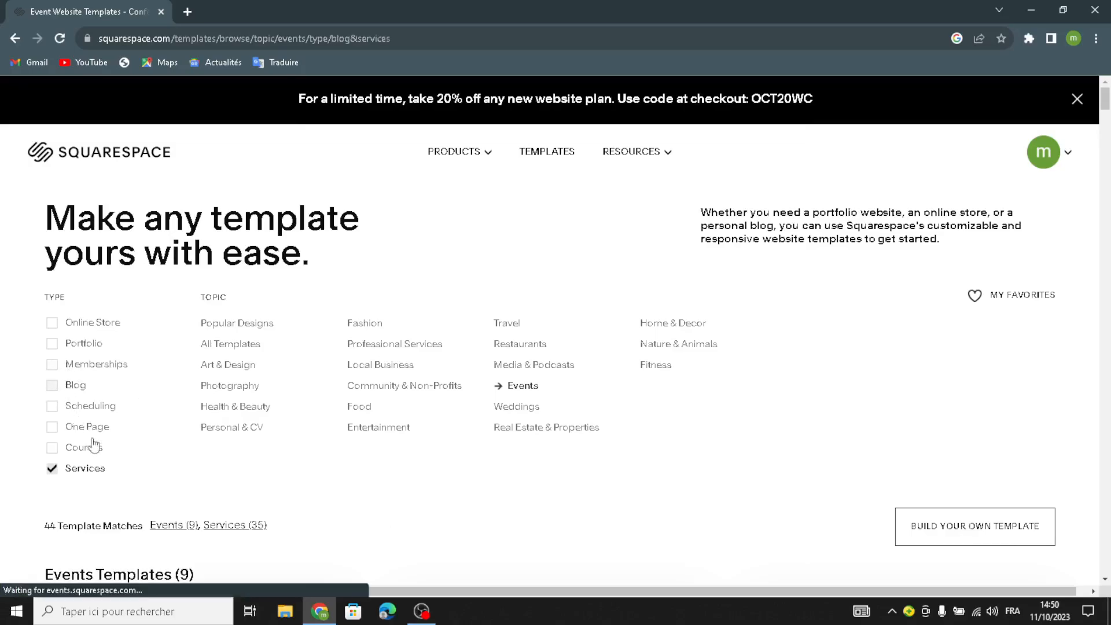
# Look through the filtered templates and open the offer to build your own template with Squarespace Blueprint
pyautogui.scroll(-5, 260, 515)
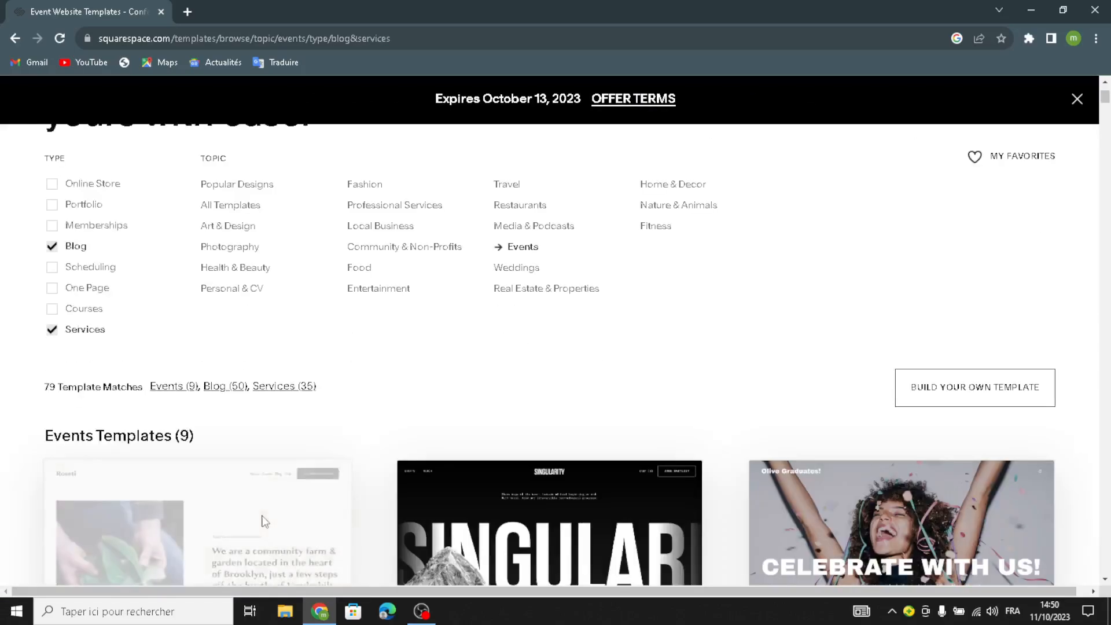
pyautogui.scroll(-4, 322, 445)
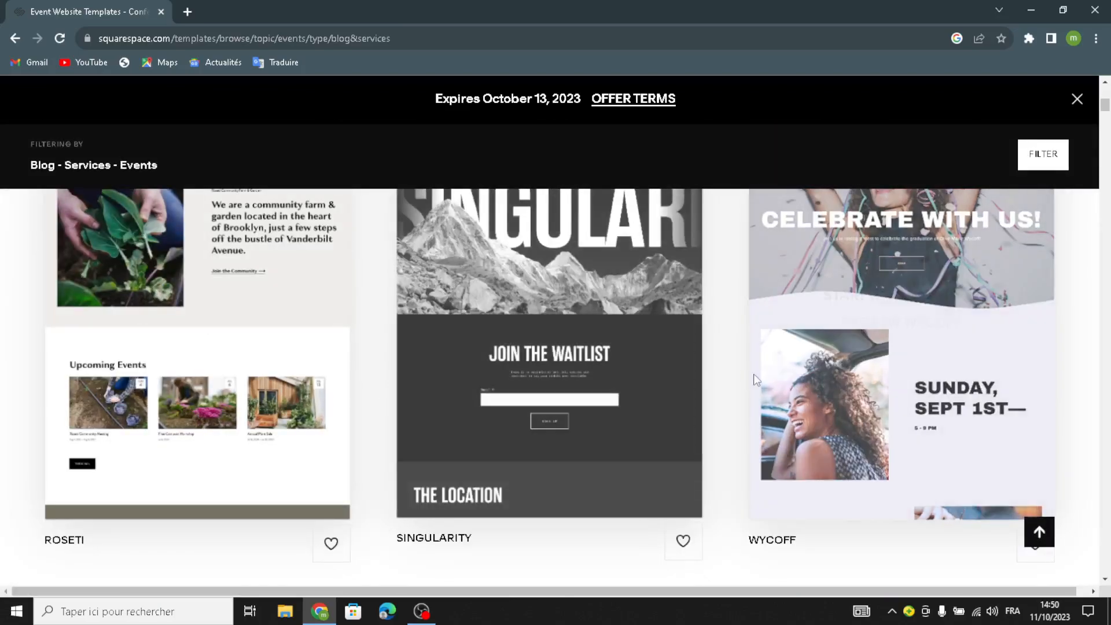
pyautogui.scroll(-9, 515, 458)
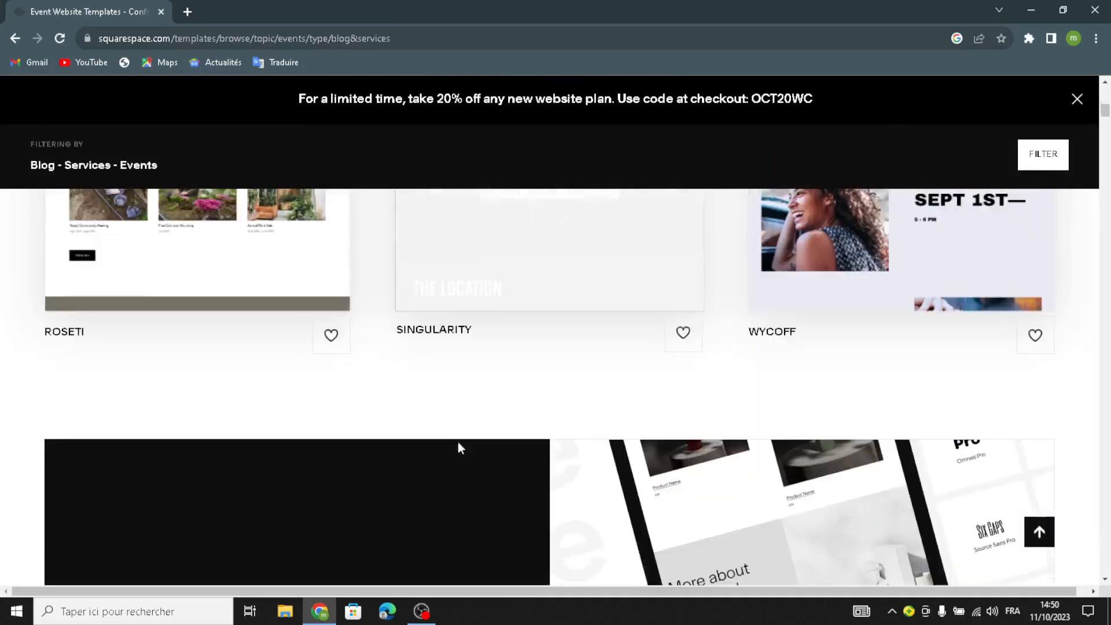
pyautogui.scroll(1, 120, 303)
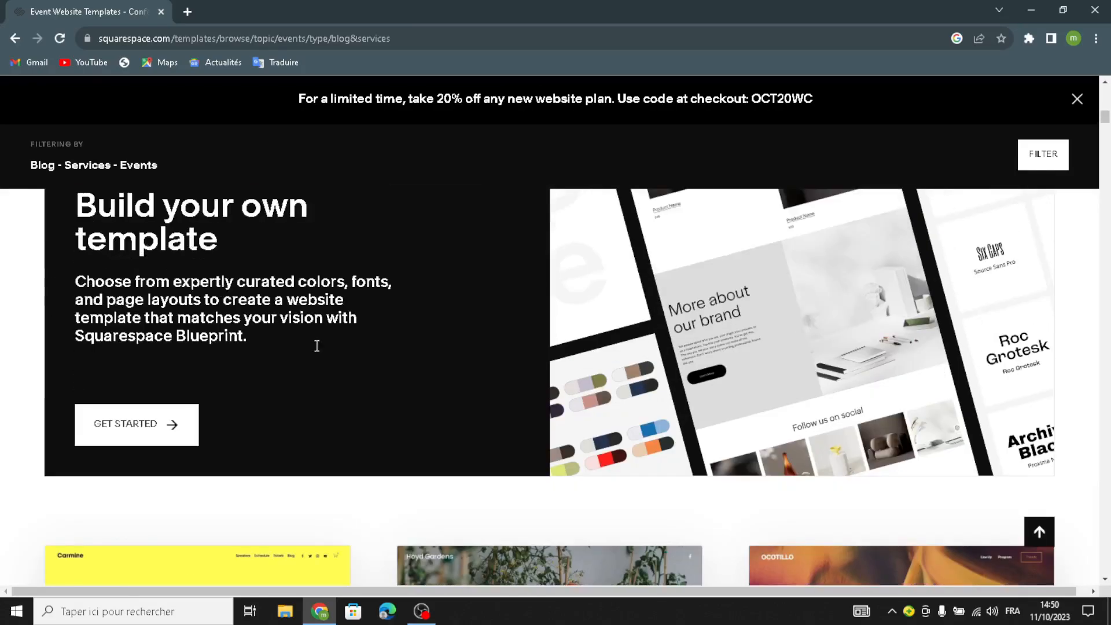
pyautogui.click(138, 425)
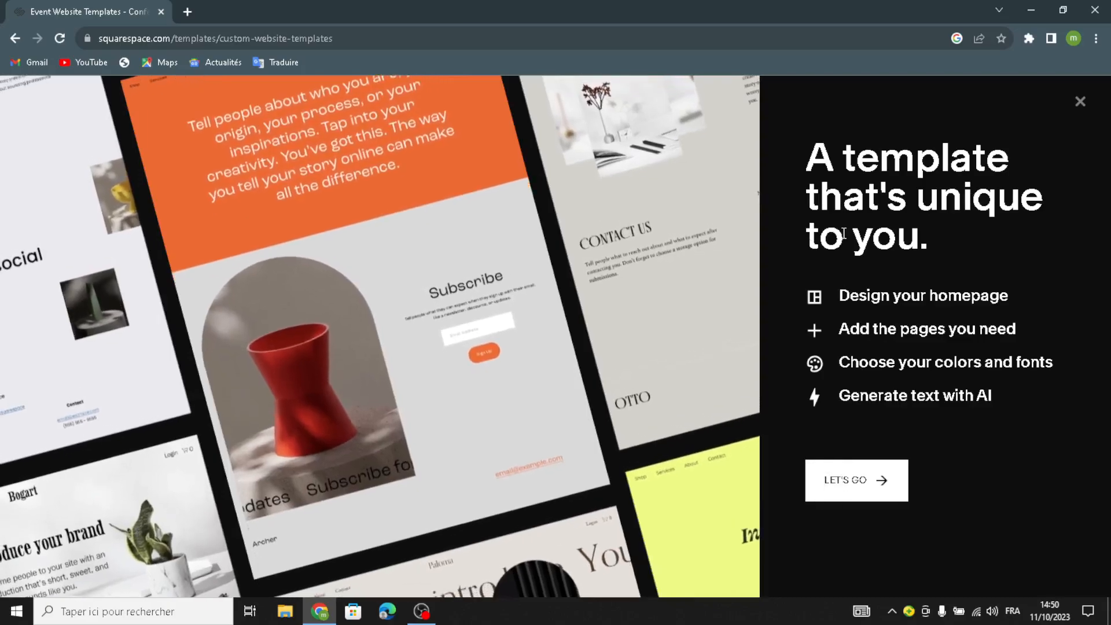
# Begin the custom template setup and title the site EventEaze
pyautogui.click(829, 477)
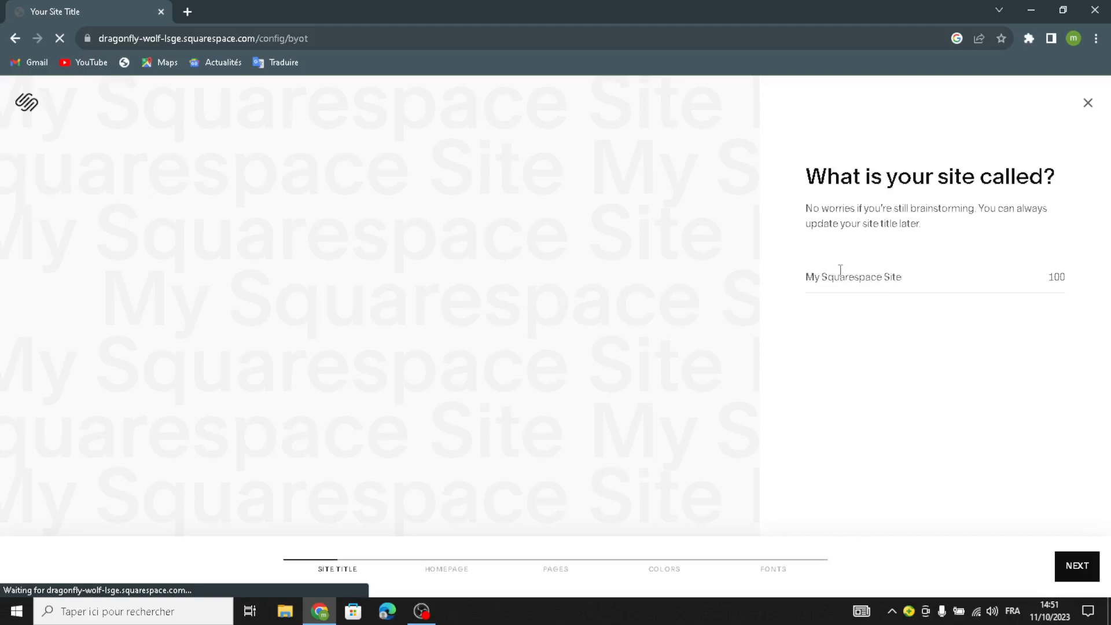
pyautogui.write('EventEaze')
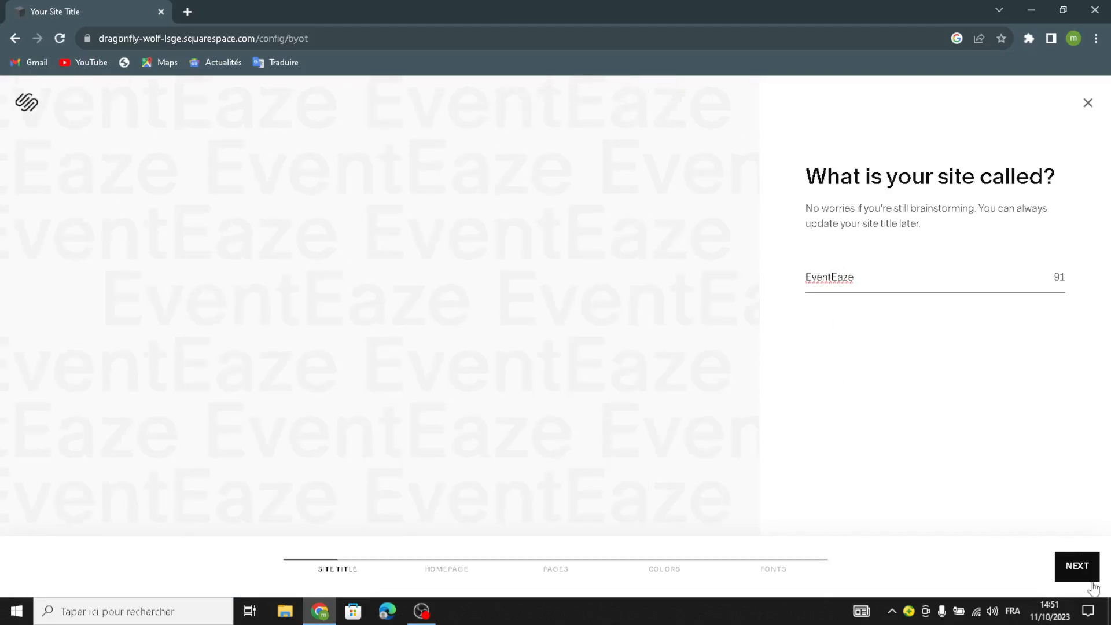
pyautogui.click(1069, 569)
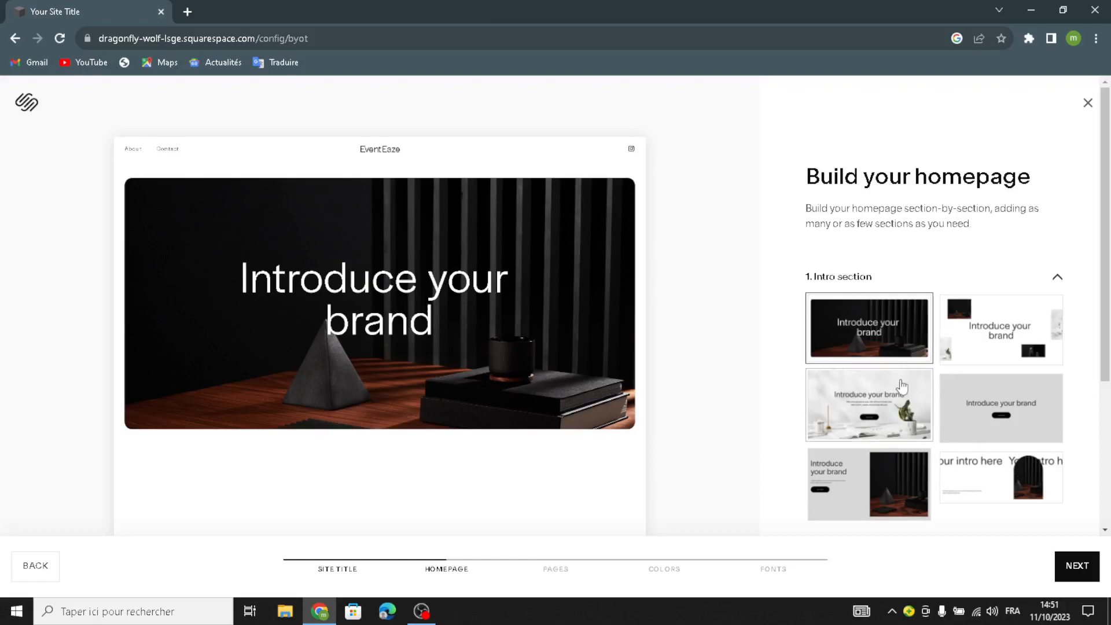
# Choose the plain grey intro with one button, the arched-image "Shop our product" section and the list-style services section for the homepage
pyautogui.click(999, 421)
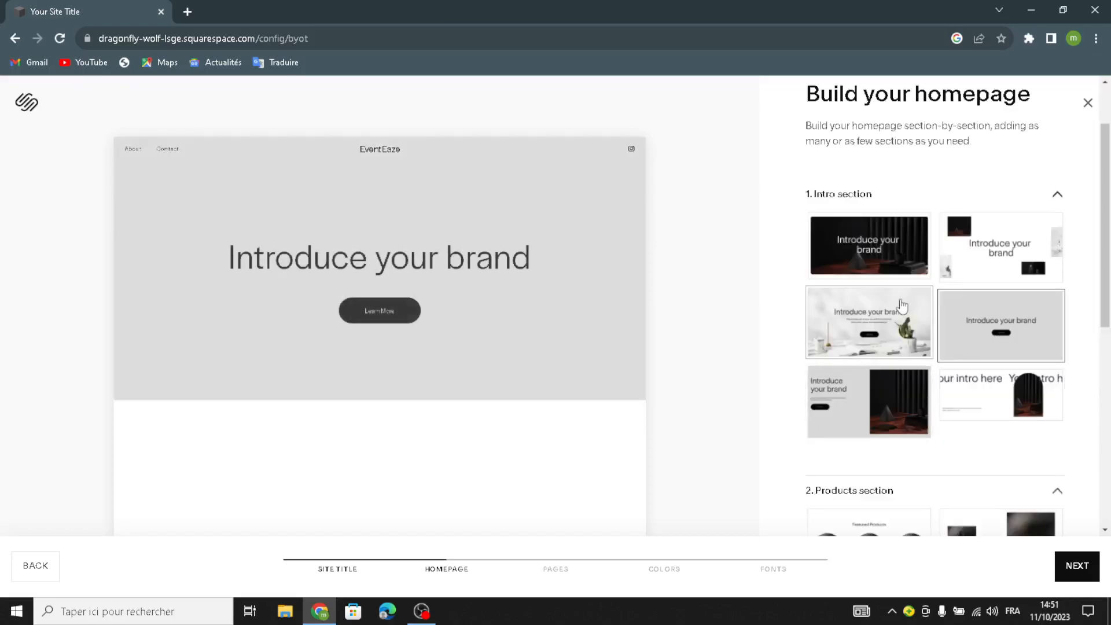
pyautogui.scroll(-5, 926, 428)
pyautogui.click(871, 430)
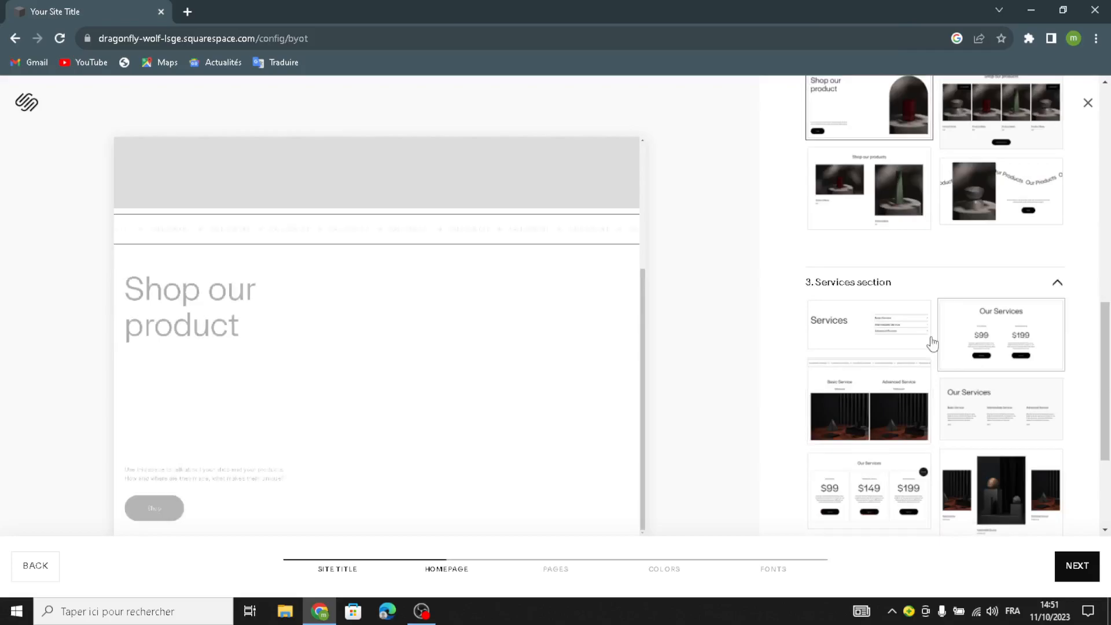
pyautogui.click(904, 322)
# Complete the homepage with the grey text-only brand section, the centred "Follow us on social" section and the Contact Us form beside an image
pyautogui.click(884, 398)
pyautogui.click(884, 383)
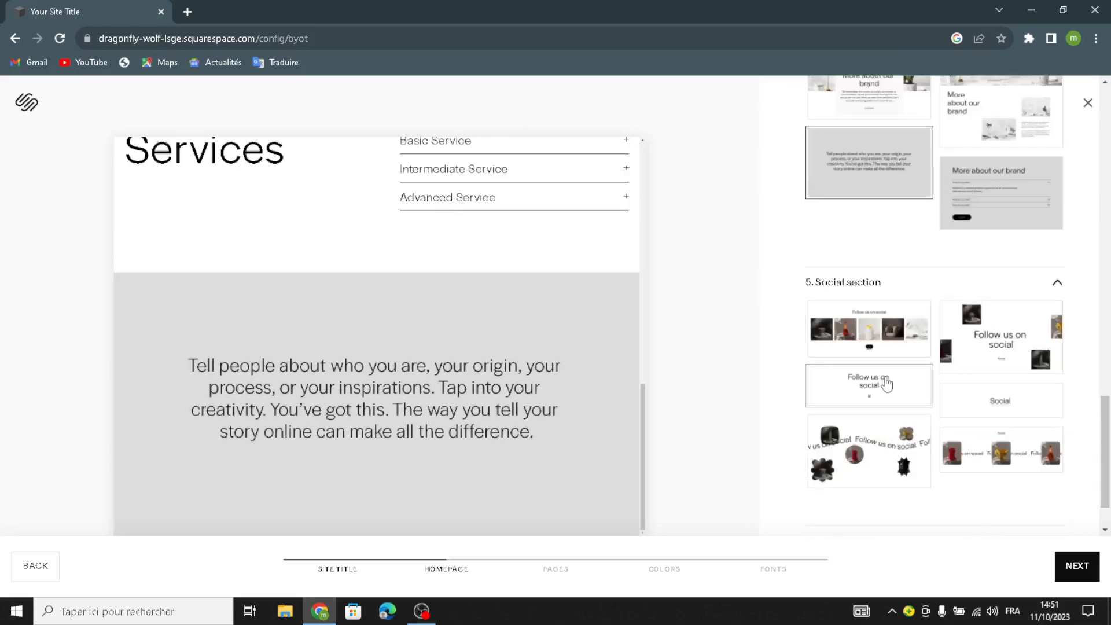
pyautogui.click(907, 424)
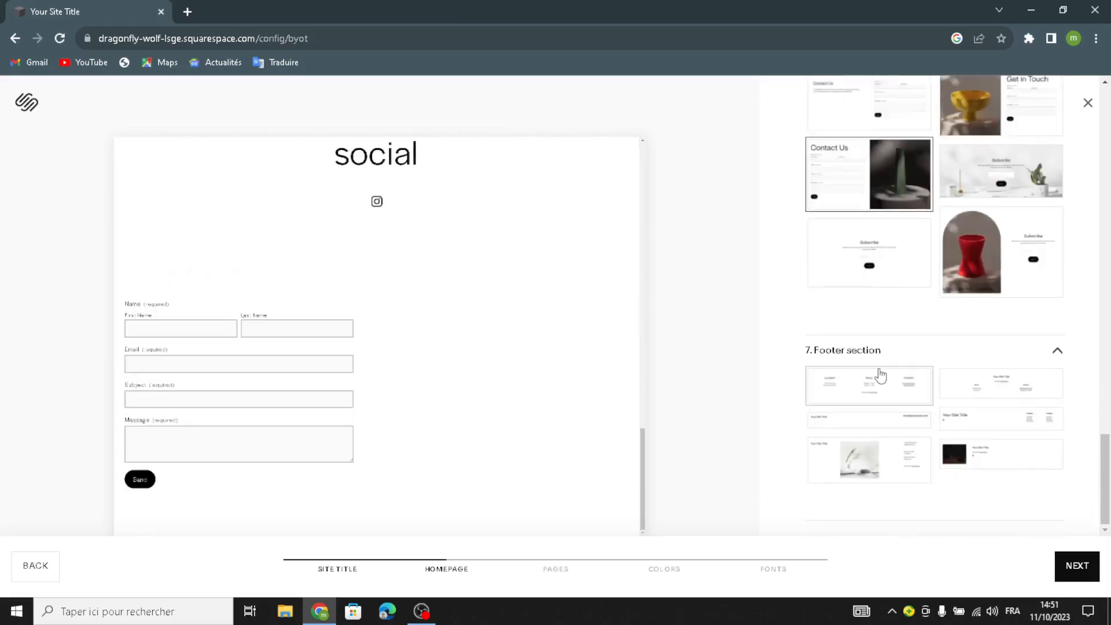
pyautogui.click(1074, 565)
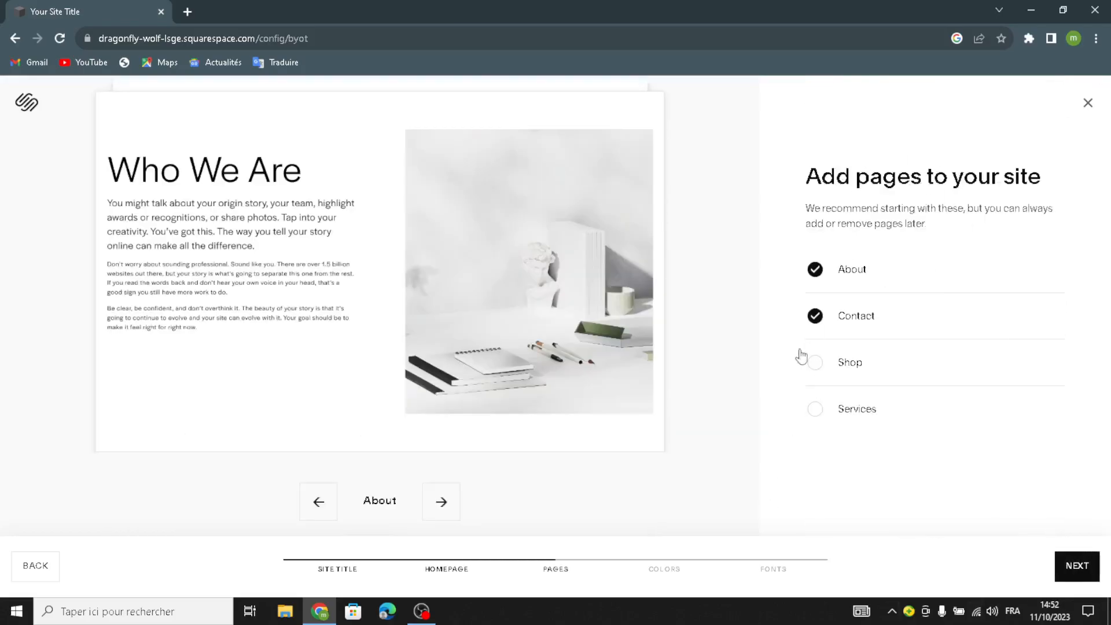
# Include a Services page in the site and choose the neutral off-white, tan and dark purple color palette
pyautogui.click(815, 408)
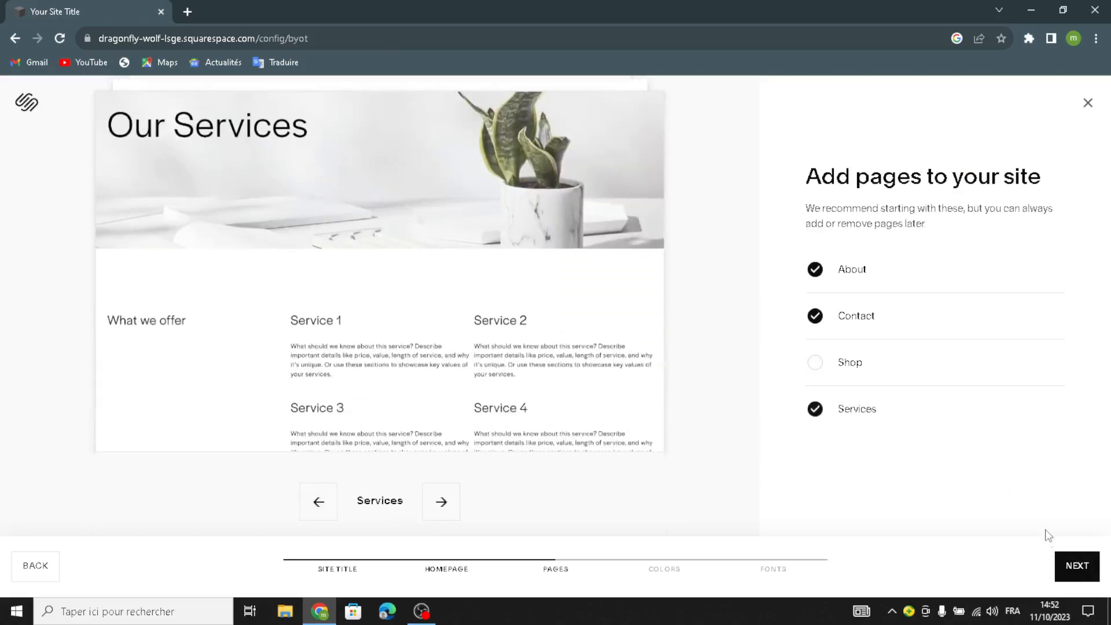
pyautogui.click(1063, 573)
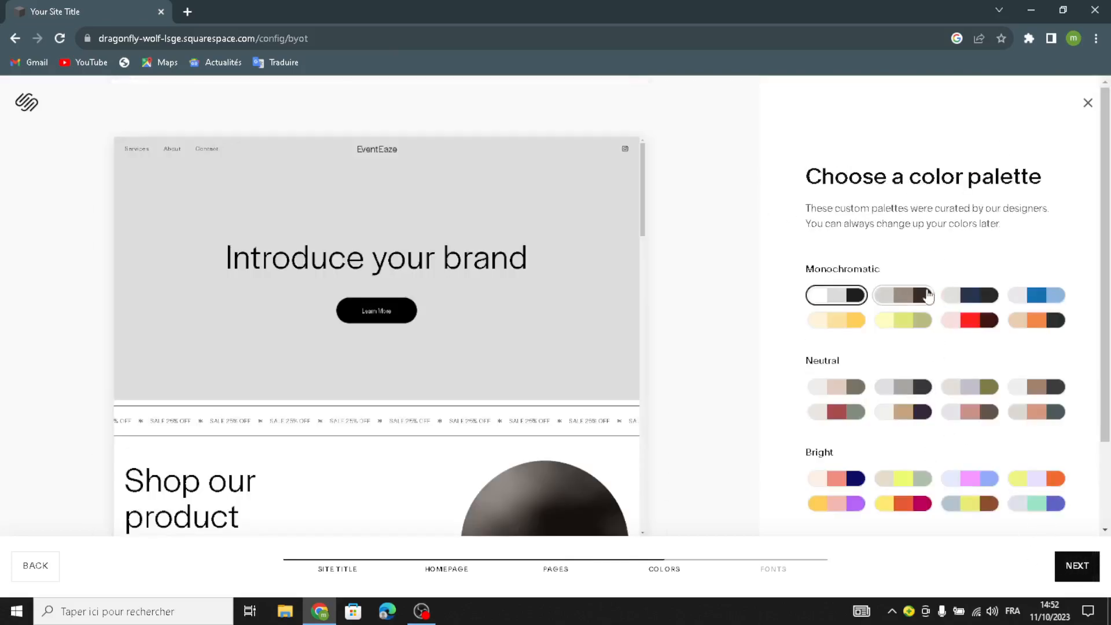
pyautogui.click(900, 412)
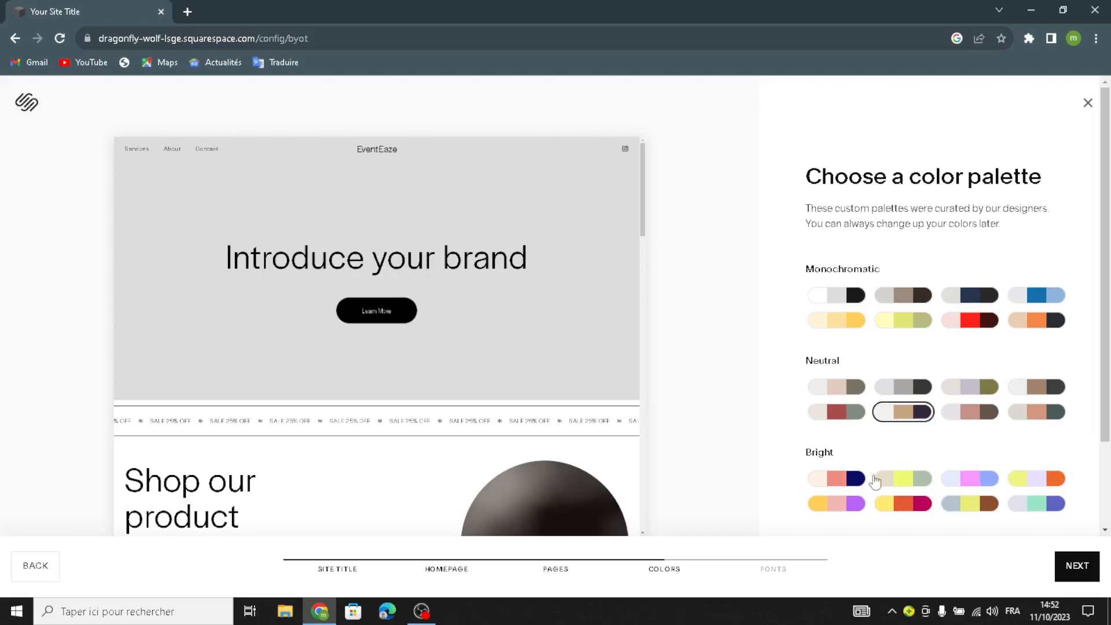
pyautogui.click(1073, 570)
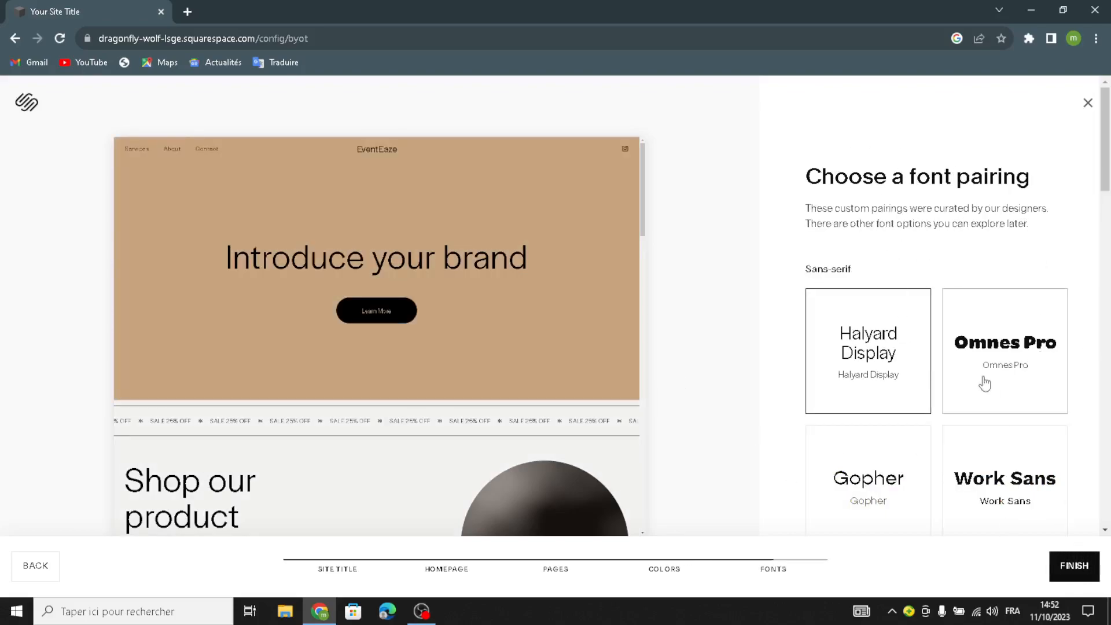
# Apply the Omnes Pro font pairing, finish the template setup and skip the AI text personalization
pyautogui.click(1019, 376)
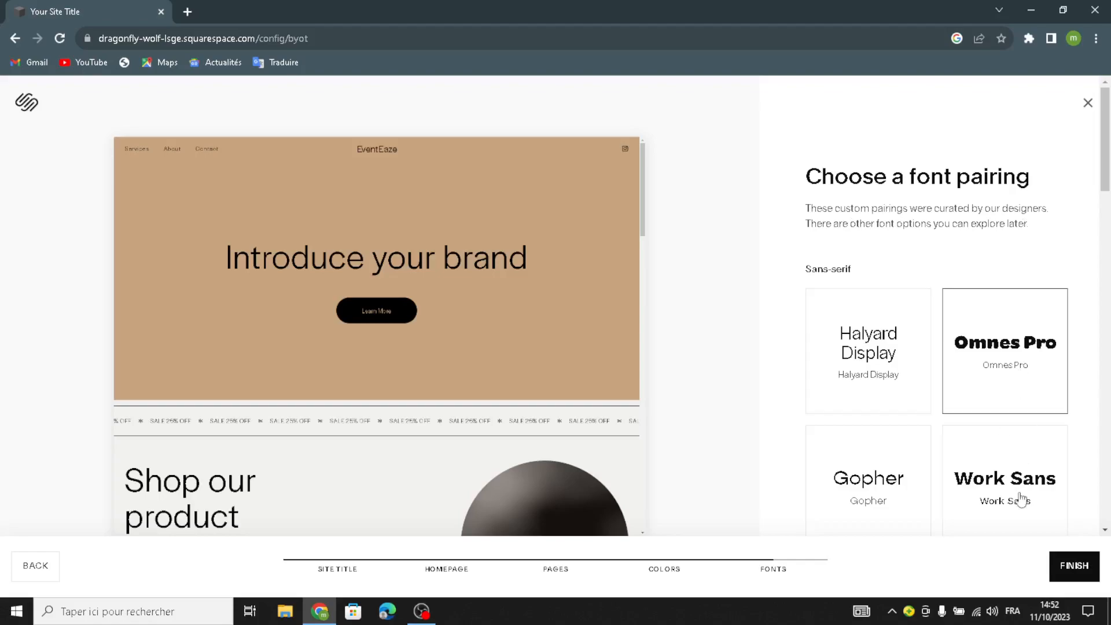
pyautogui.click(1068, 564)
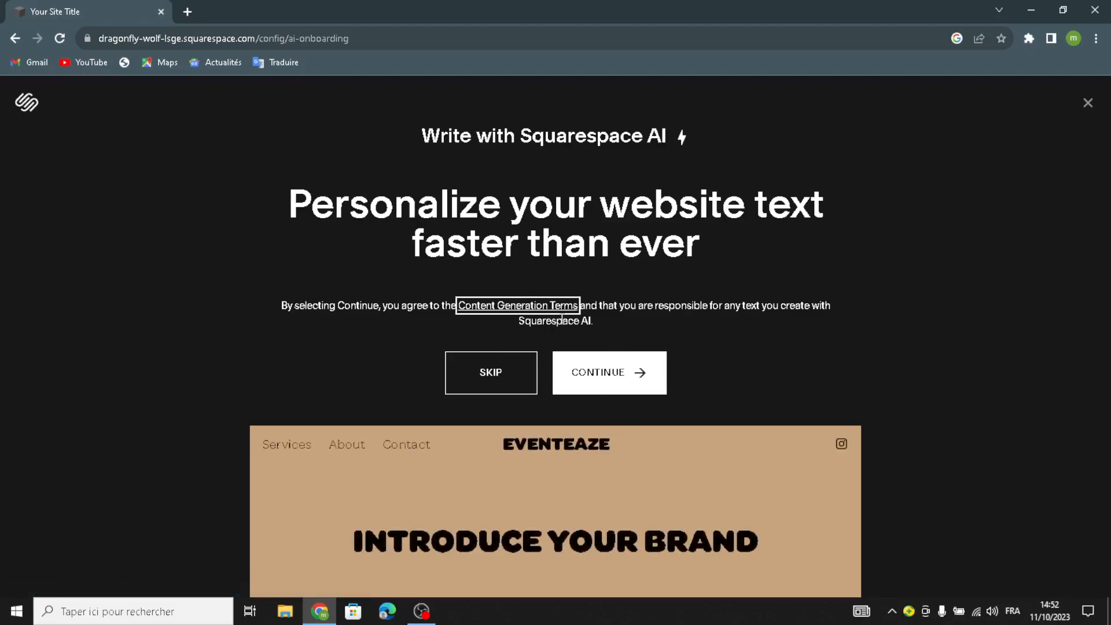
pyautogui.click(493, 376)
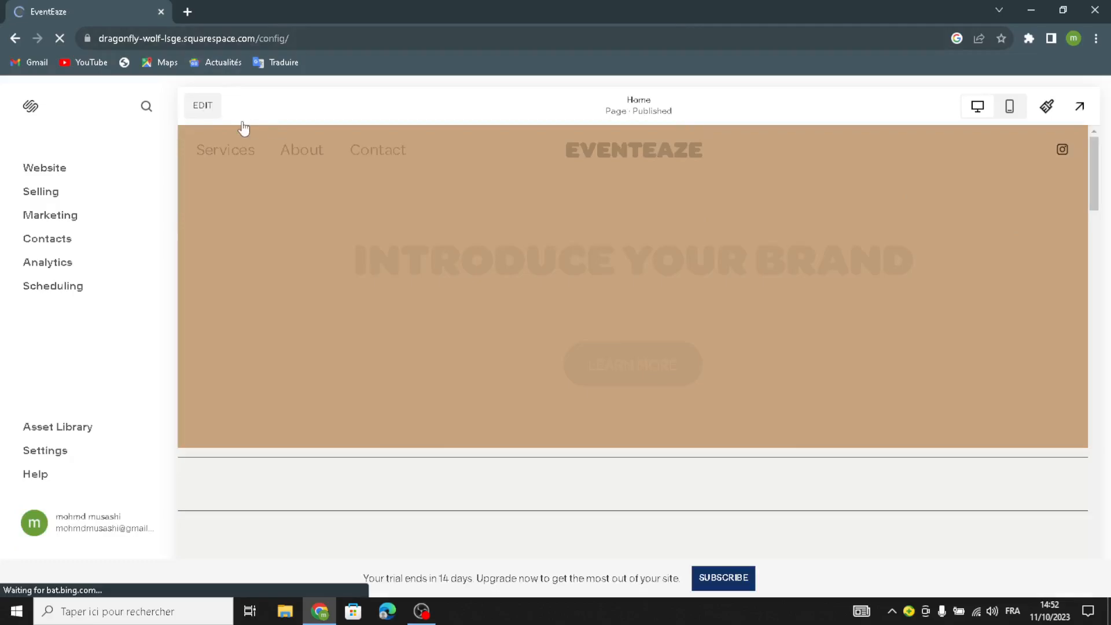
# Edit the homepage and replace the intro heading with "WELCOME TO OUR SITE FOR SPECIAL OCCASION AND EVENT PLANNING"
pyautogui.click(202, 104)
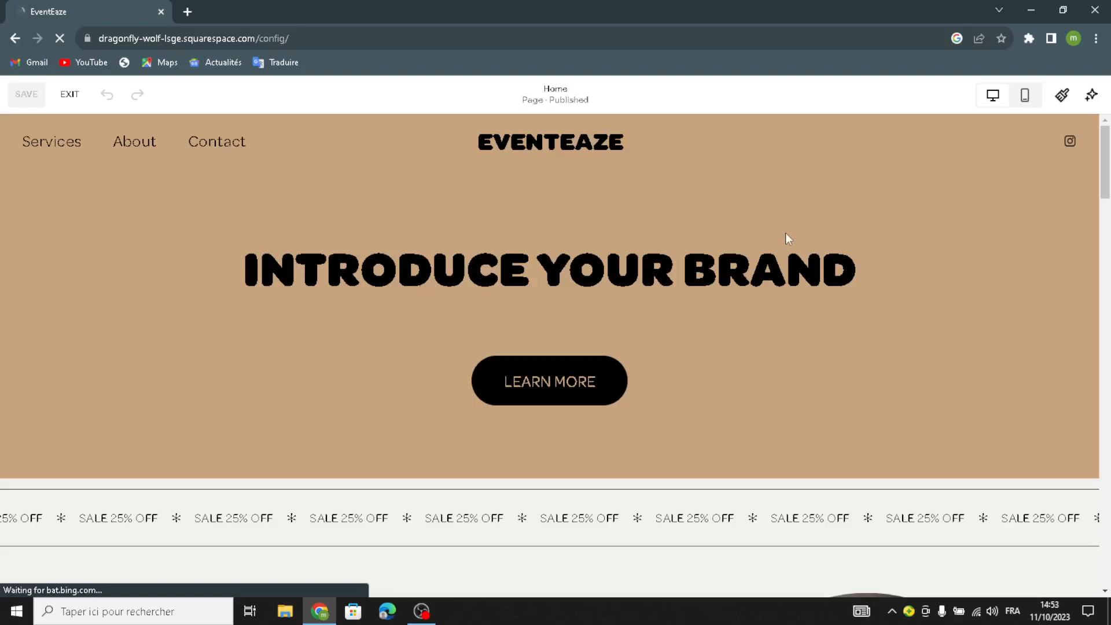
pyautogui.moveTo(848, 266)
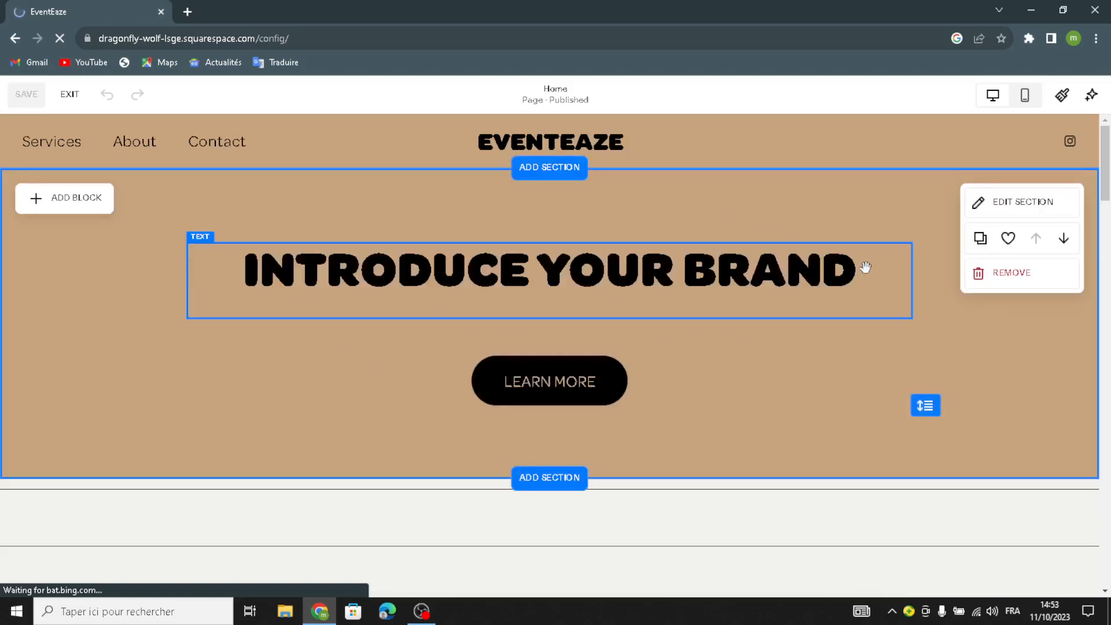
pyautogui.click(865, 268)
pyautogui.moveTo(875, 256); pyautogui.dragTo(242, 279)
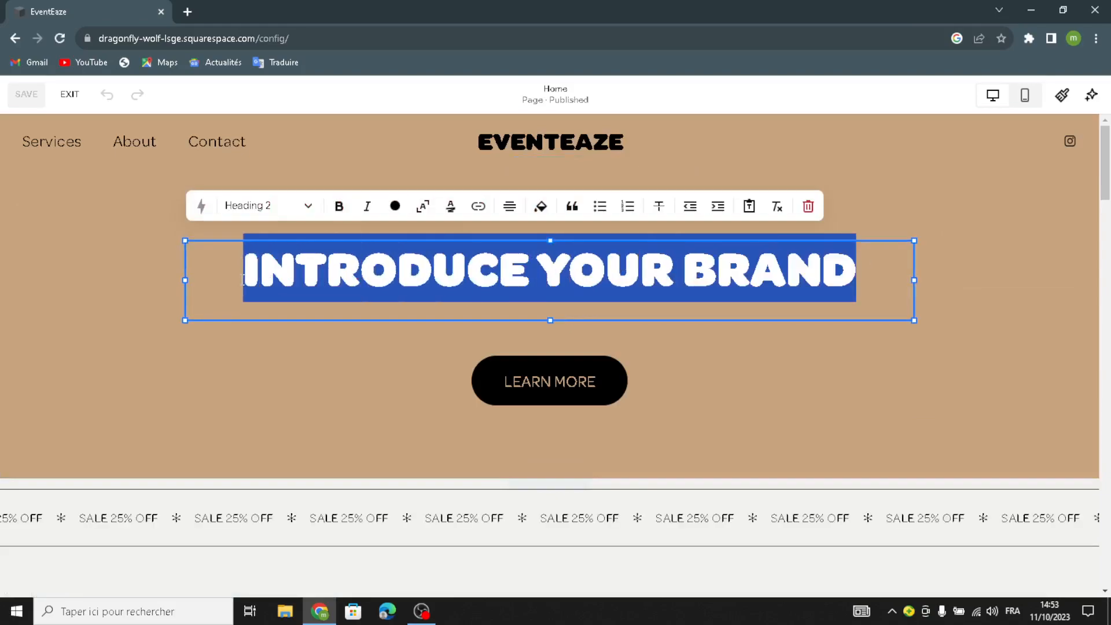
pyautogui.write('WELC')
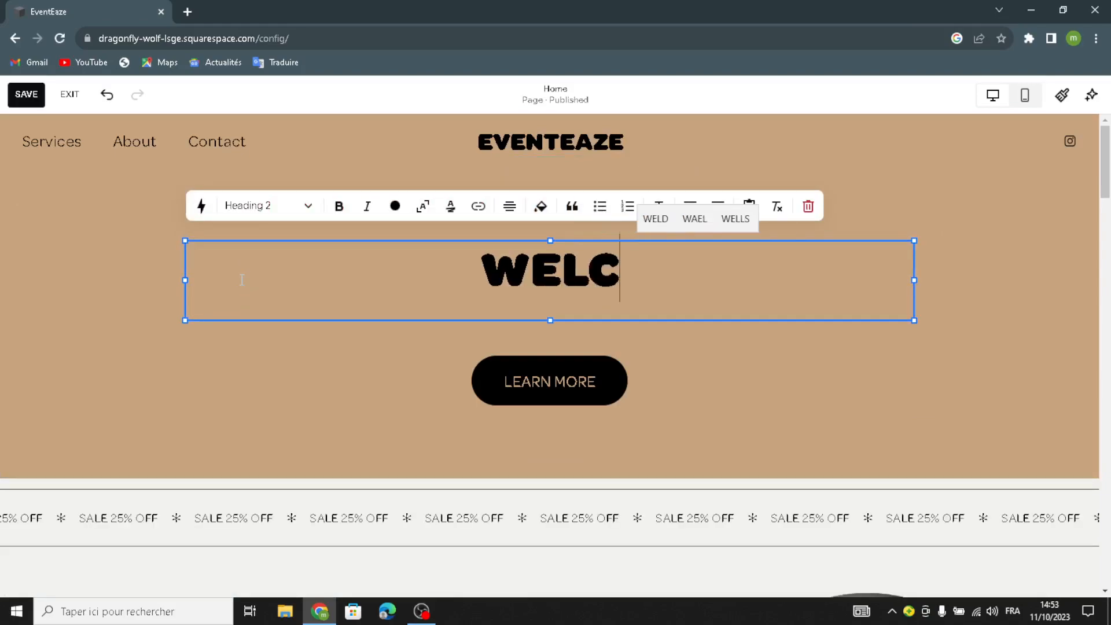
pyautogui.write('OME ')
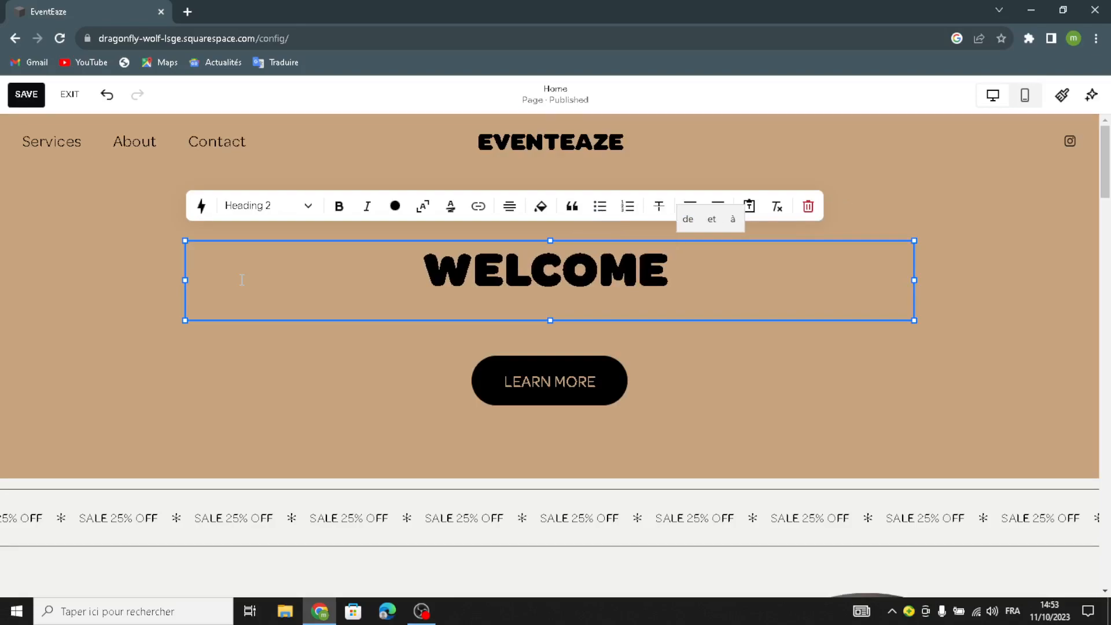
pyautogui.write('TO OU')
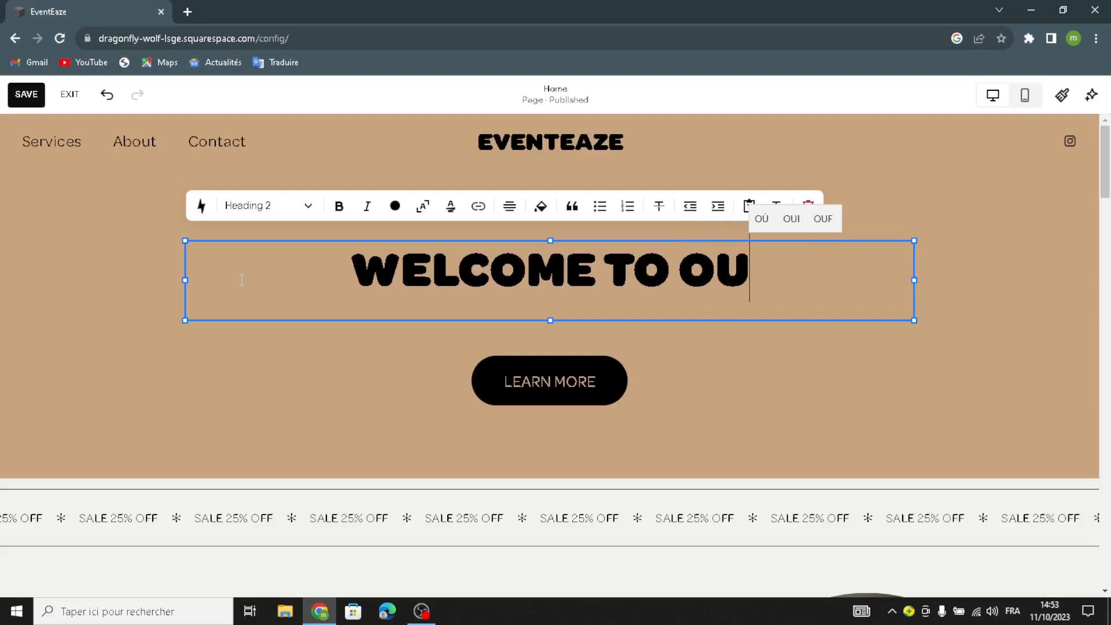
pyautogui.write('R SITE ')
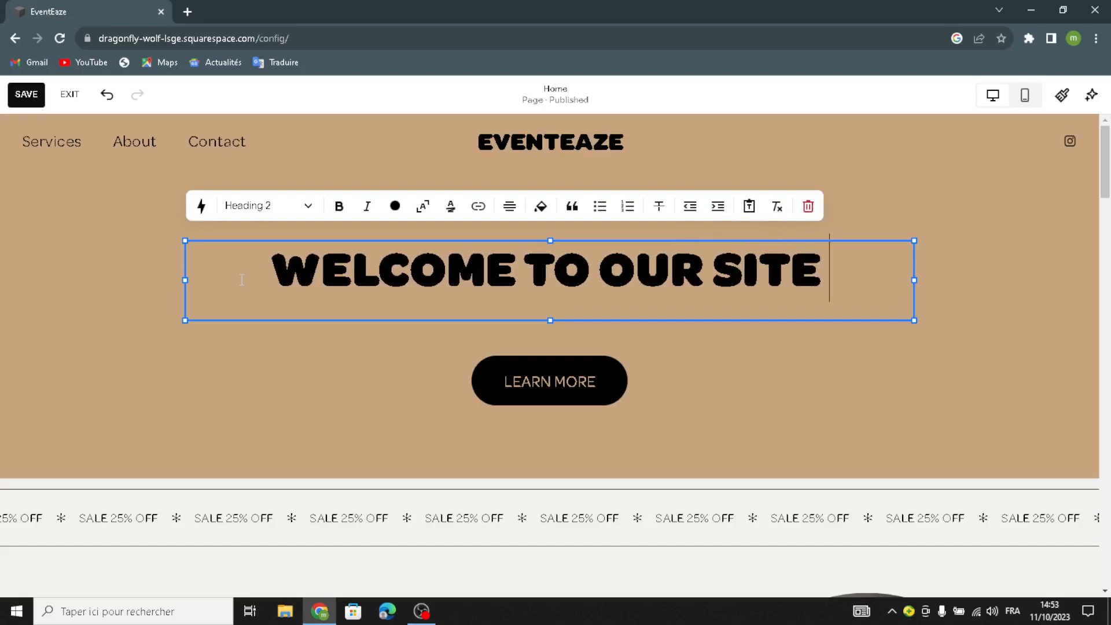
pyautogui.write('FOR ')
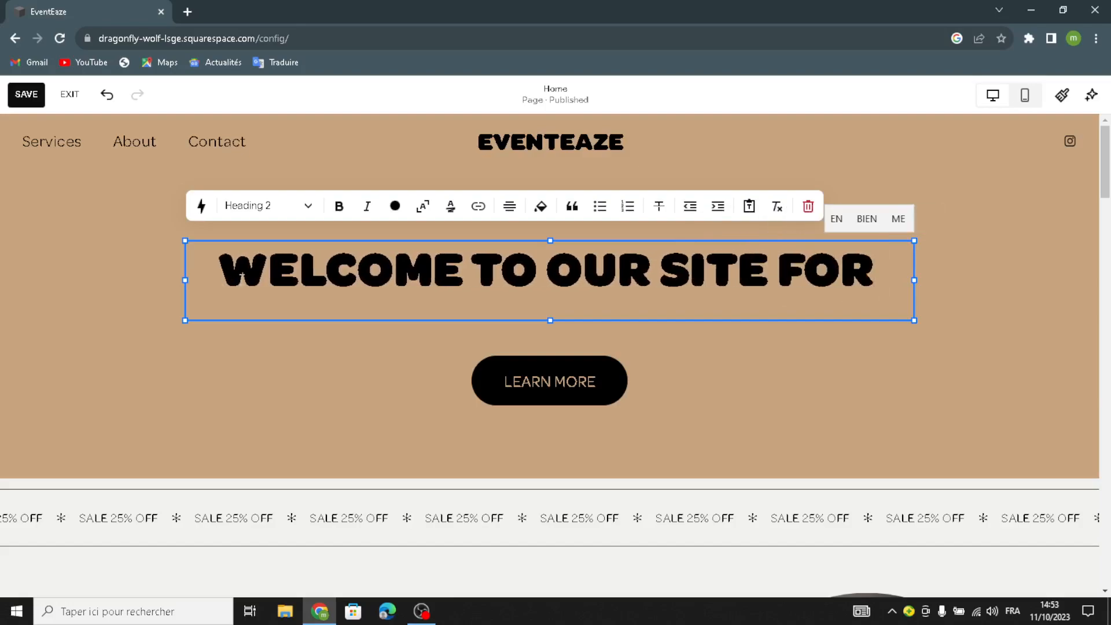
pyautogui.write('SPECIAL')
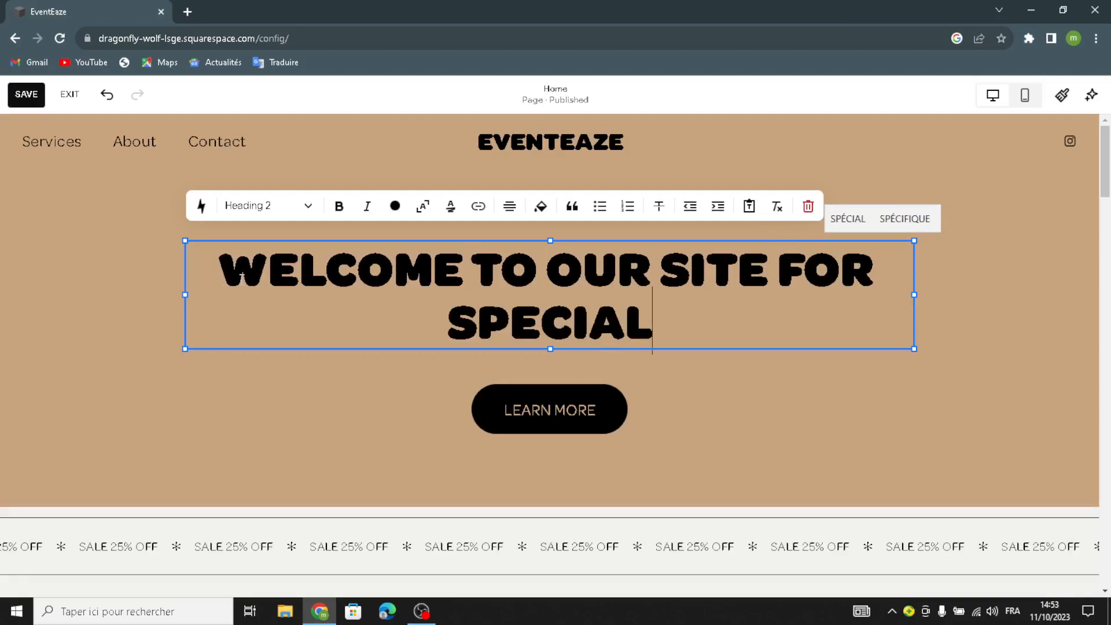
pyautogui.write(' OCCASION AND EB')
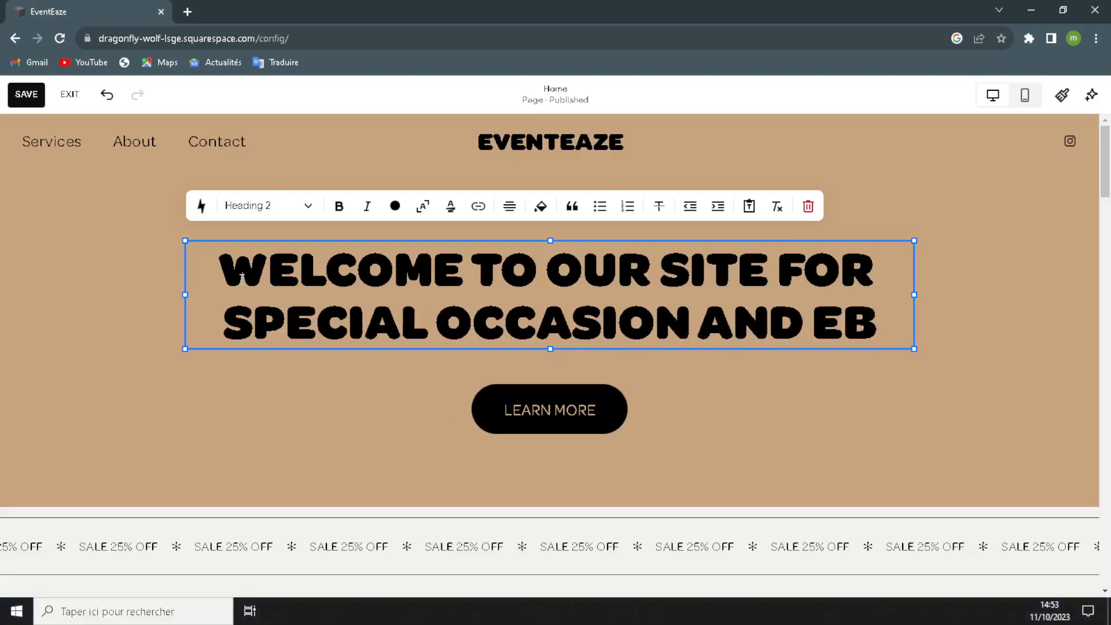
pyautogui.press('BackSpace')
pyautogui.write('VENT')
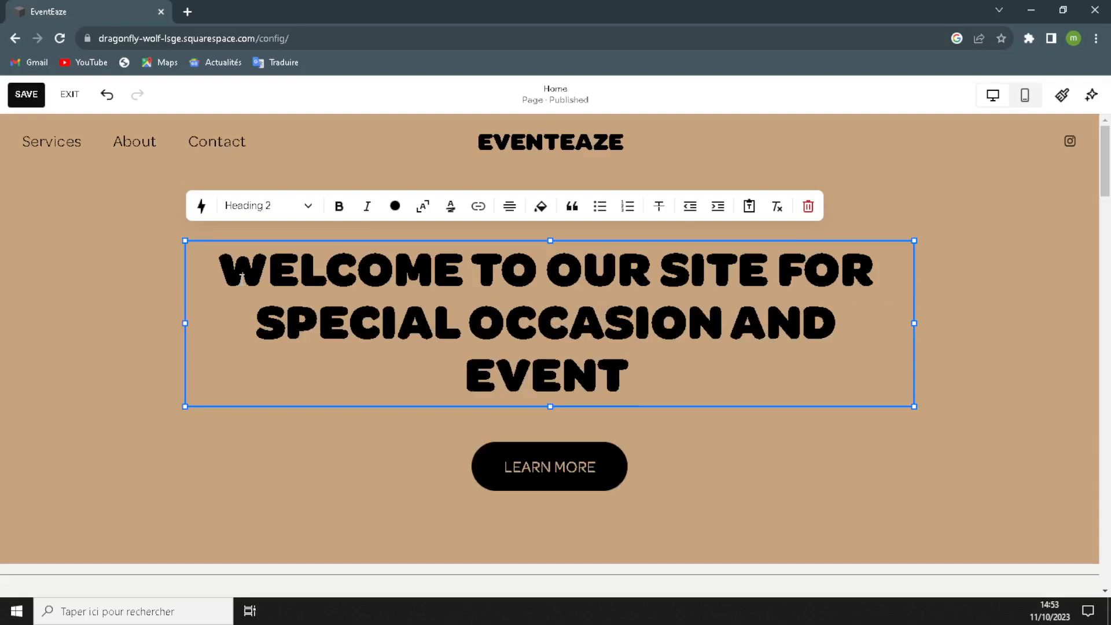
pyautogui.write(' PLANI')
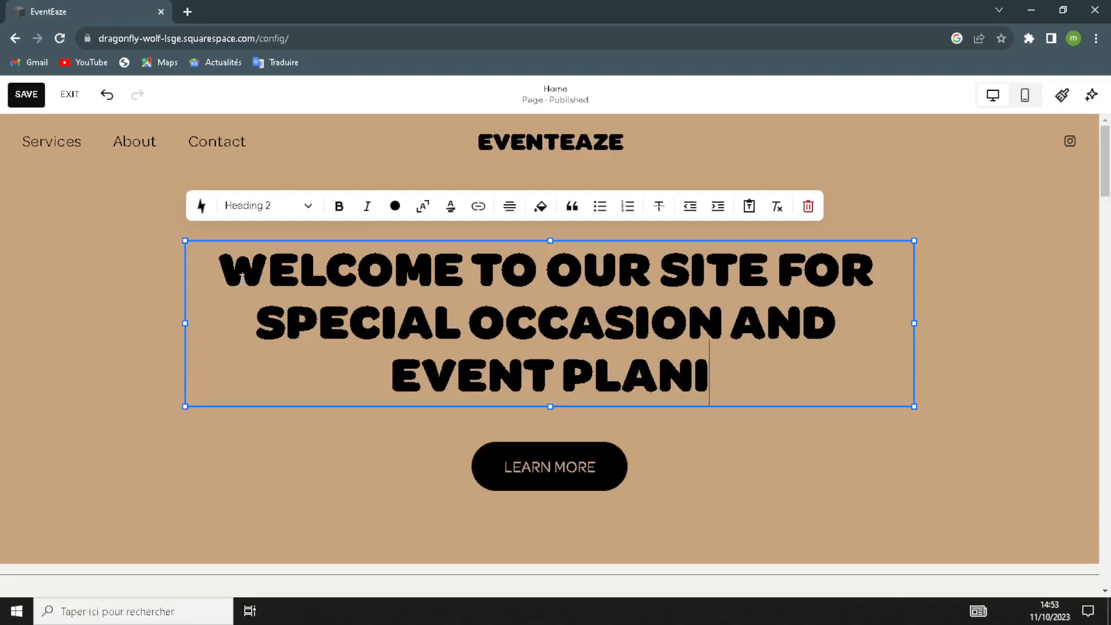
pyautogui.press('BackSpace')
pyautogui.write('NING')
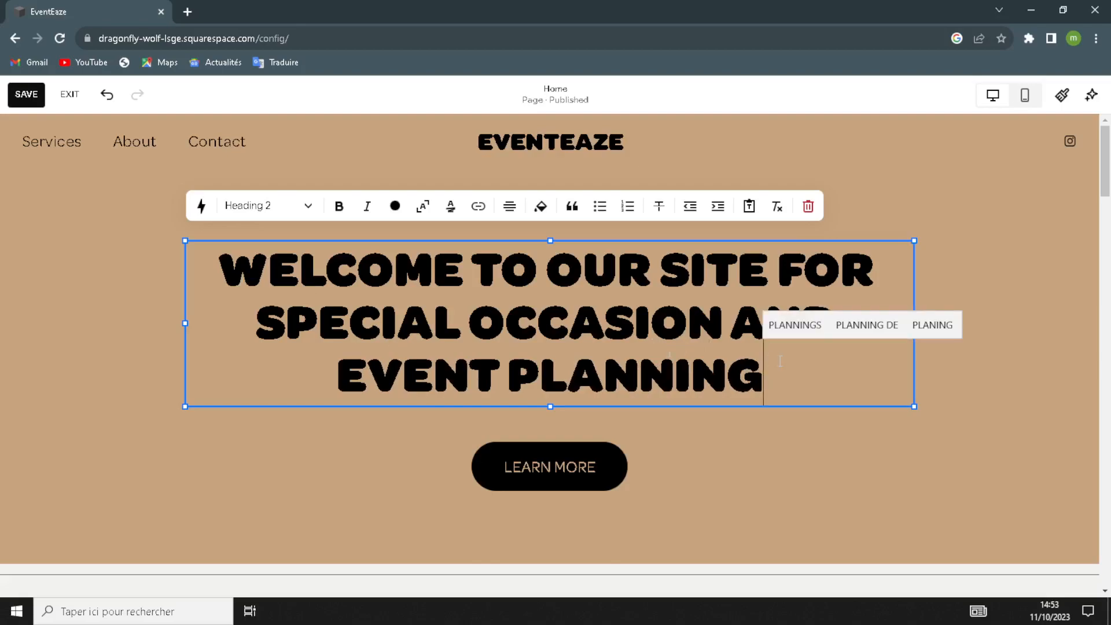
# Change the label of the button under the intro heading to "get started"
pyautogui.click(513, 479)
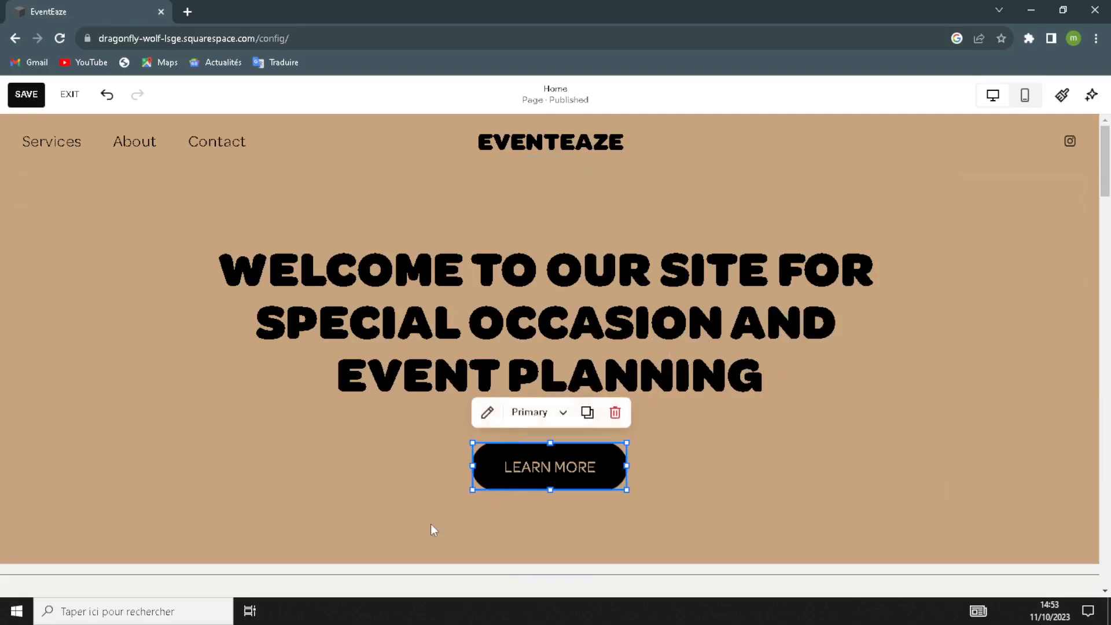
pyautogui.click(487, 412)
pyautogui.moveTo(752, 328); pyautogui.dragTo(647, 346)
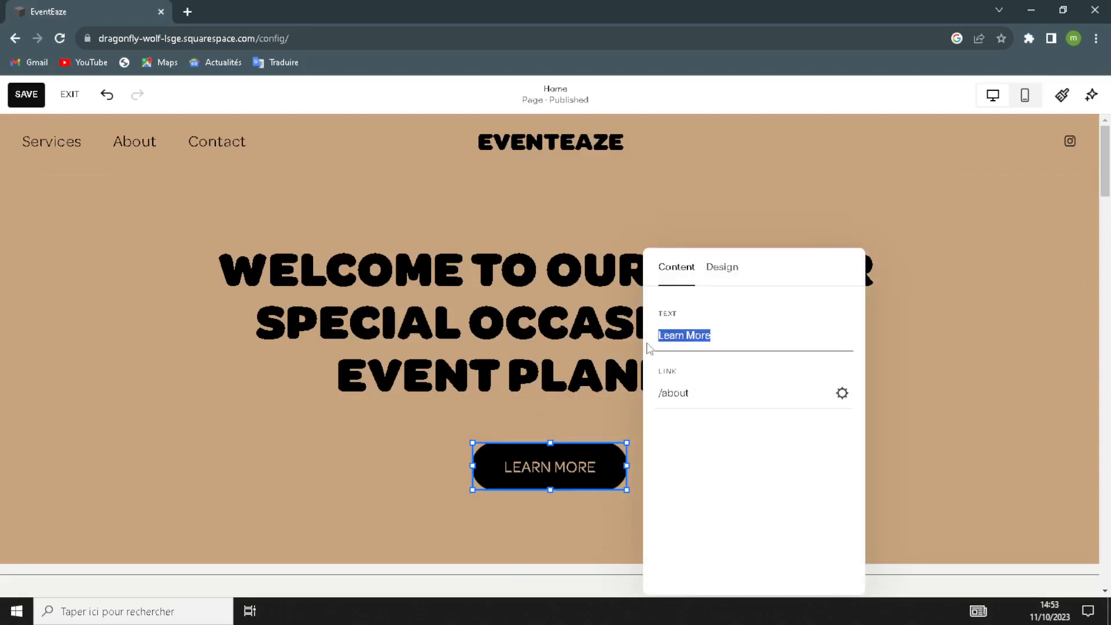
pyautogui.write('get started')
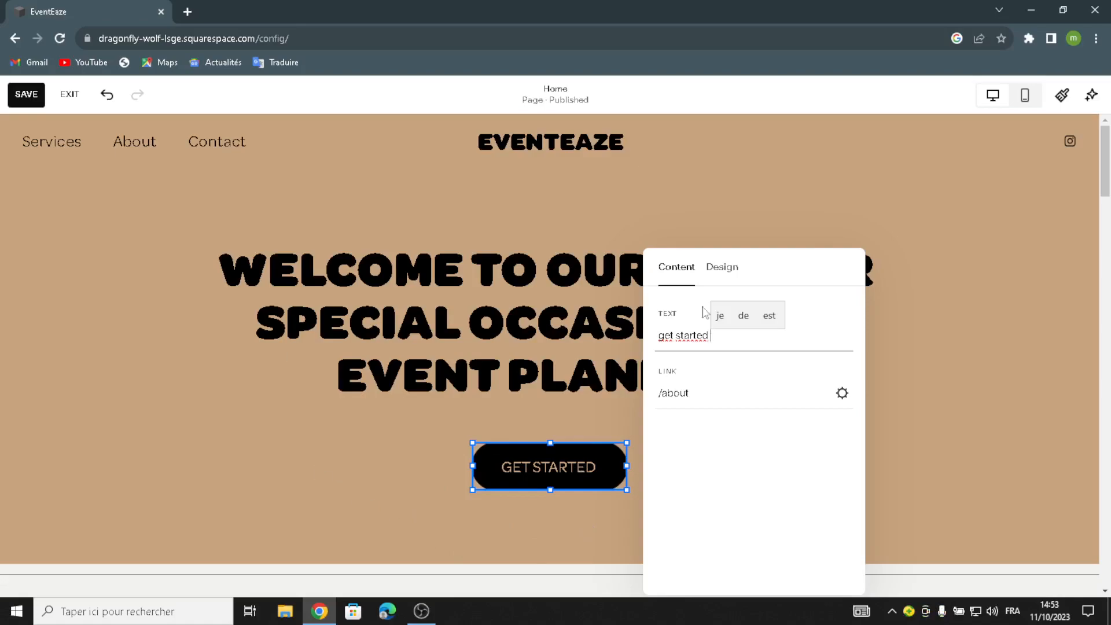
pyautogui.click(544, 371)
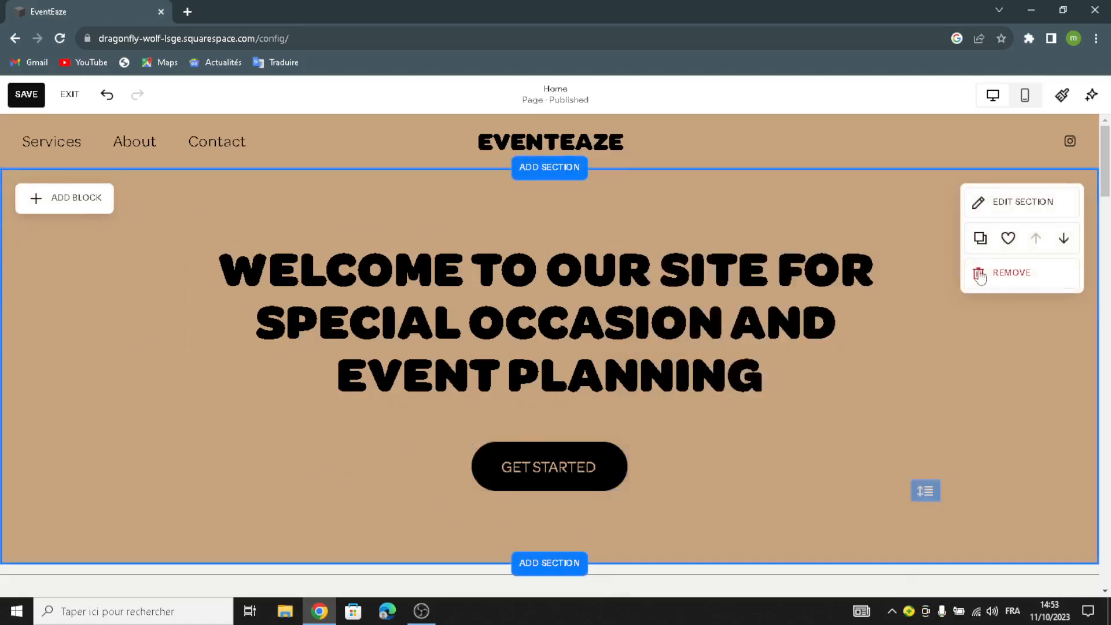
# Switch the intro section's background to an image and remove the default mountain landscape picture
pyautogui.click(1034, 212)
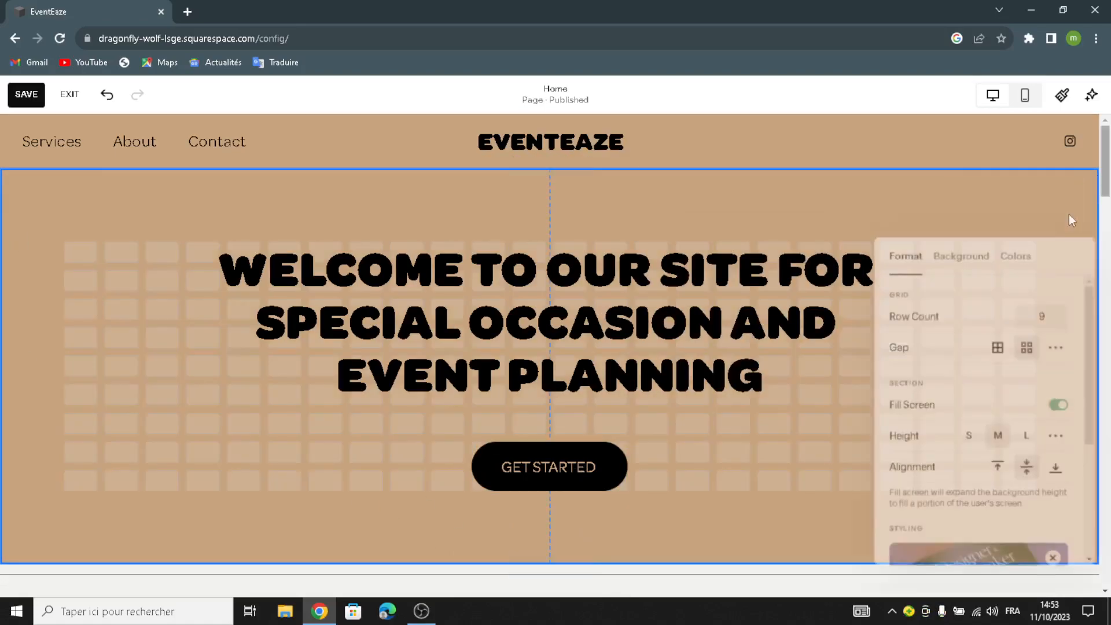
pyautogui.click(960, 253)
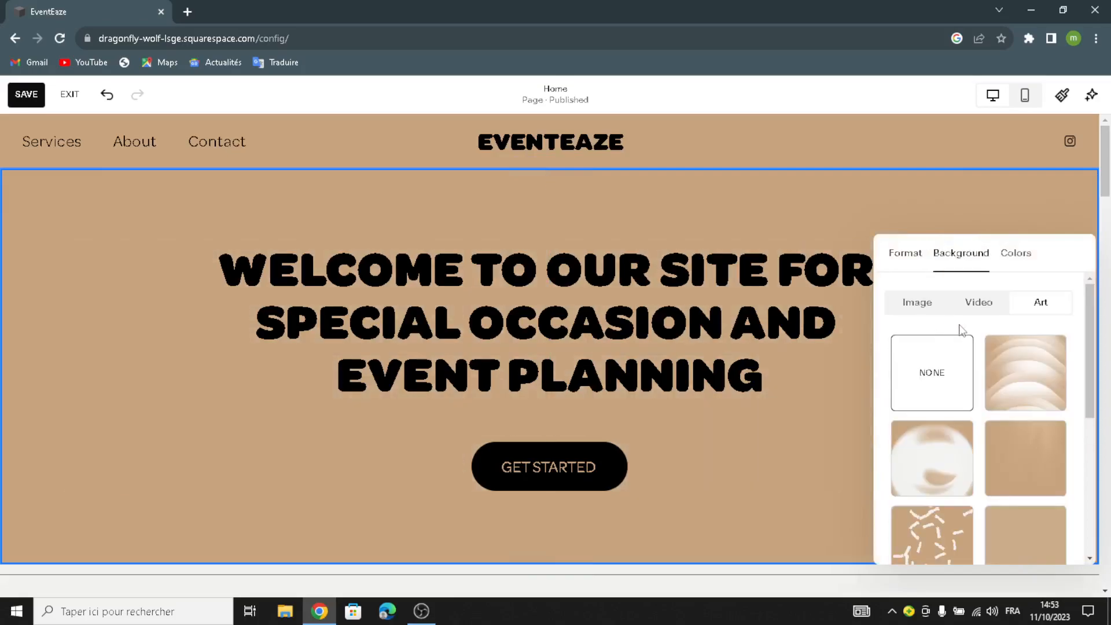
pyautogui.scroll(-5, 1008, 441)
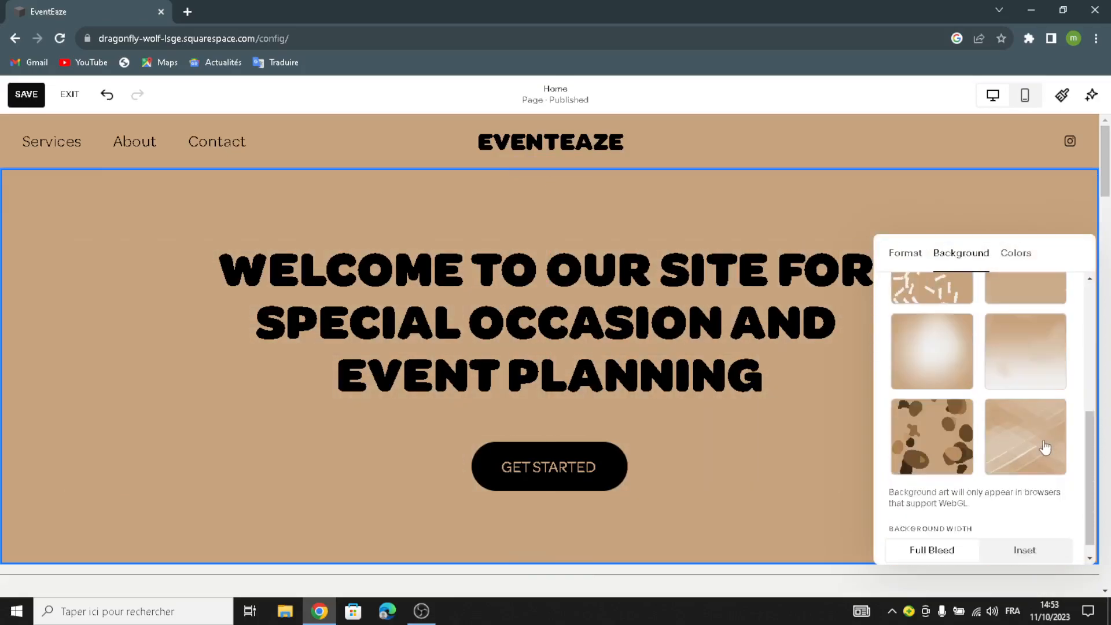
pyautogui.scroll(6, 1018, 423)
pyautogui.click(917, 303)
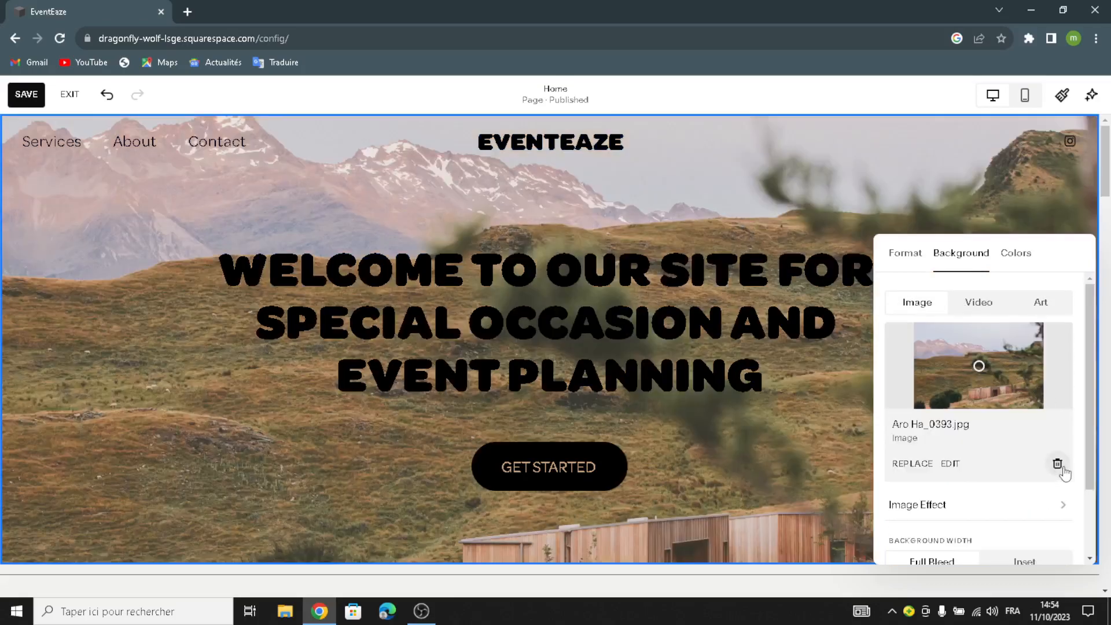
pyautogui.click(1059, 466)
# Start adding a new background image and search the free stock images for "special occasion and event planning"
pyautogui.click(984, 349)
pyautogui.click(971, 423)
pyautogui.click(355, 155)
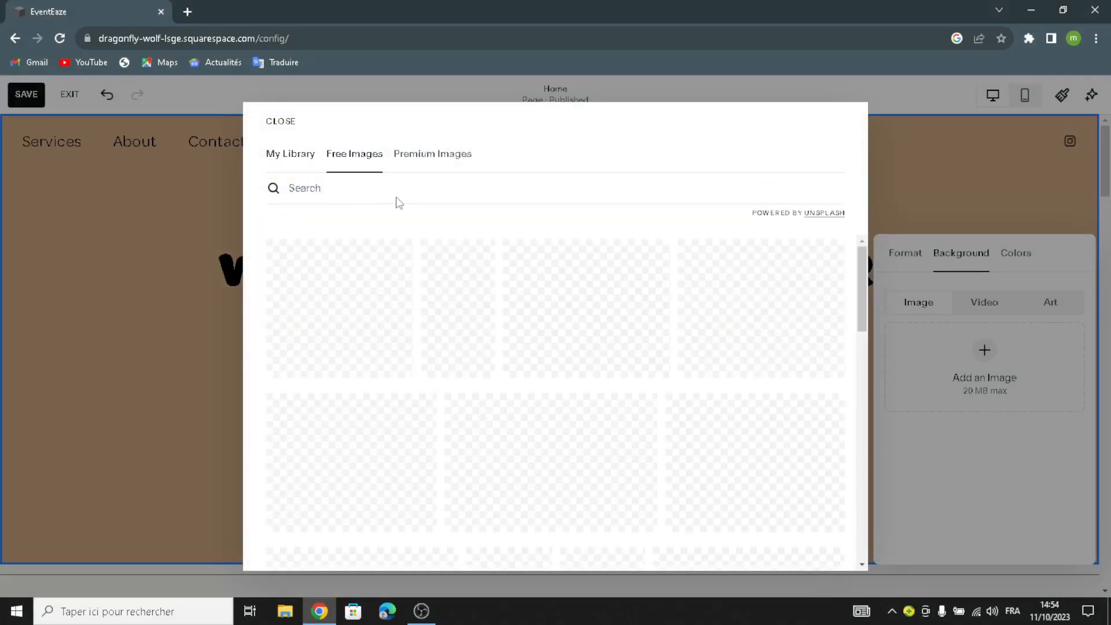
pyautogui.click(417, 186)
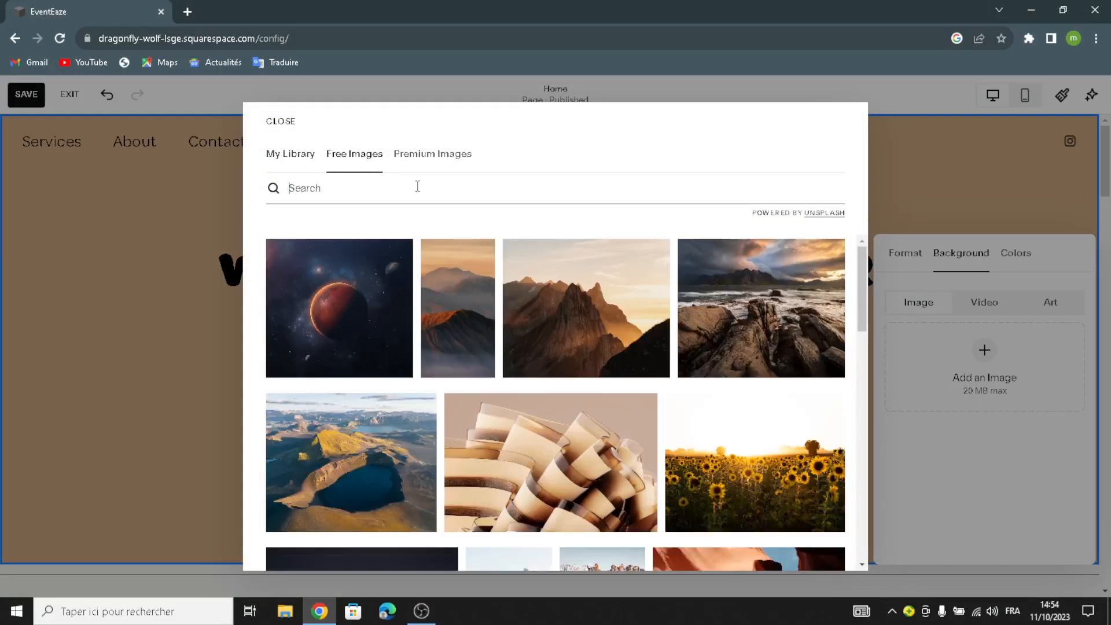
pyautogui.write('sp')
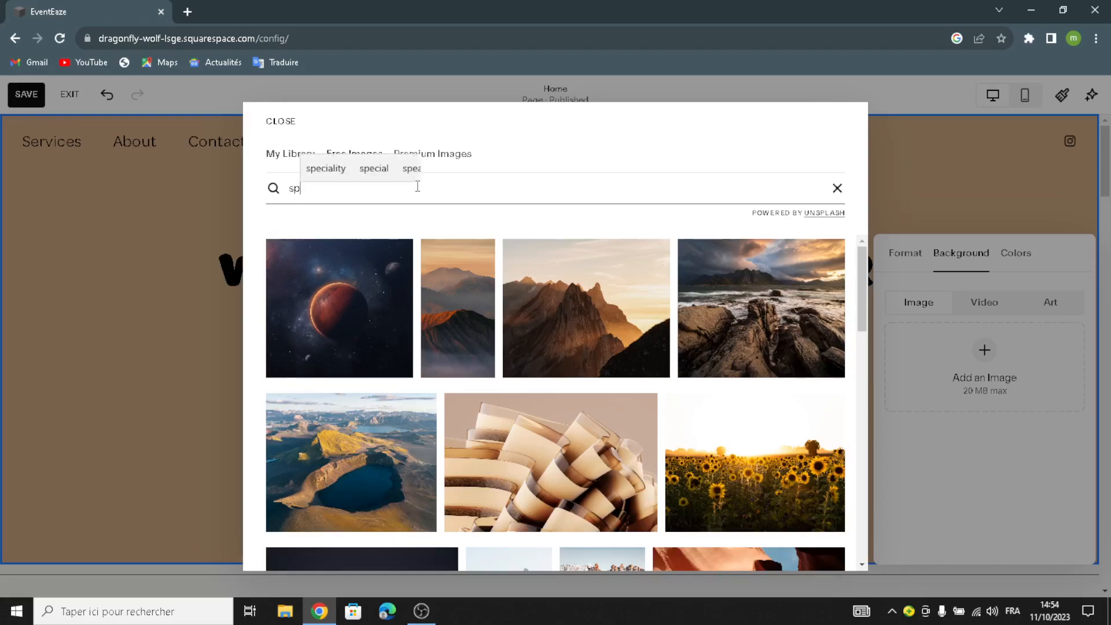
pyautogui.write('ecial o')
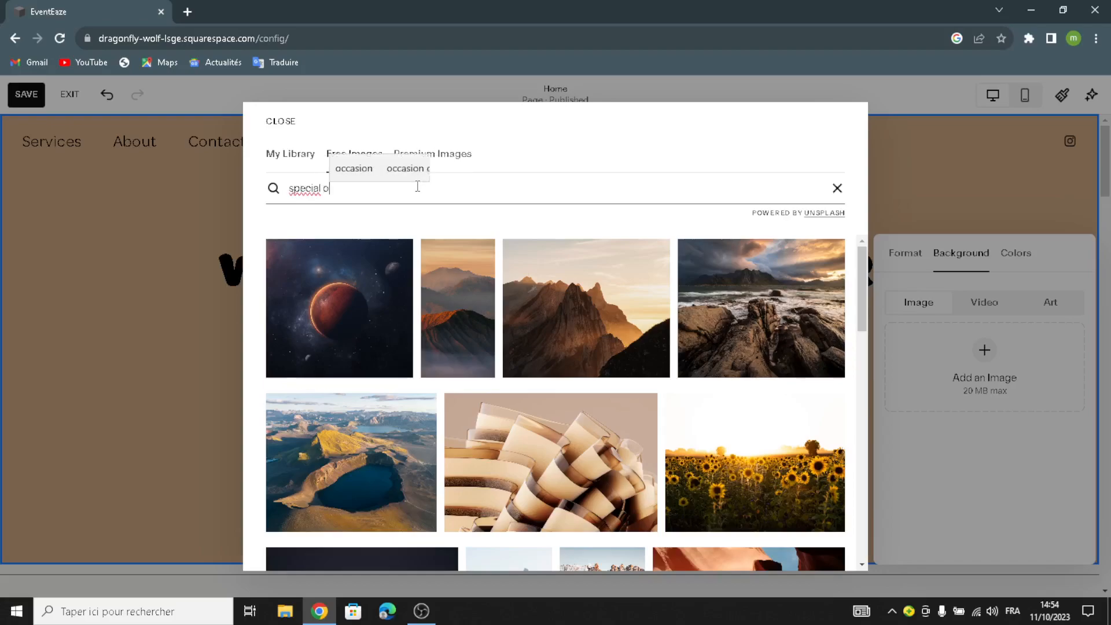
pyautogui.write('ccasion')
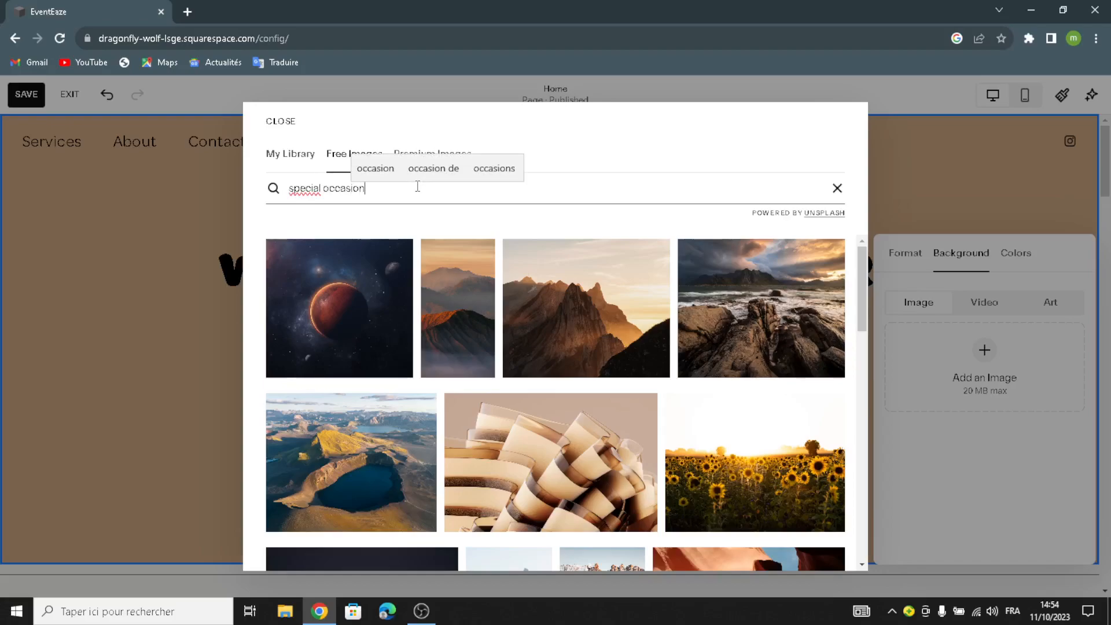
pyautogui.write(' and event planni')
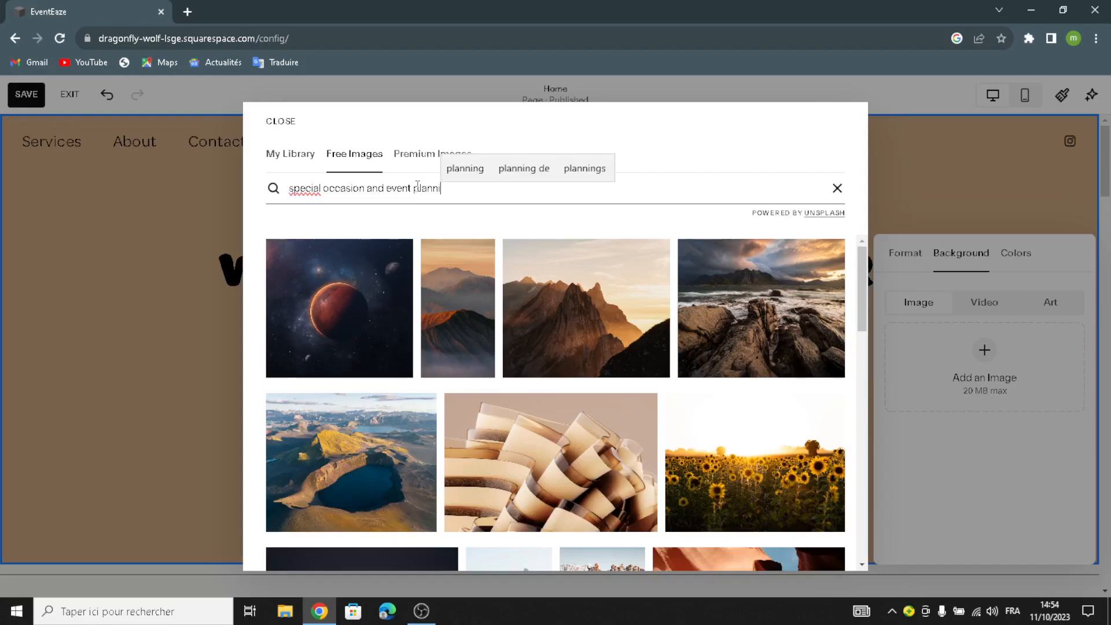
pyautogui.write('ng')
pyautogui.press('Return')
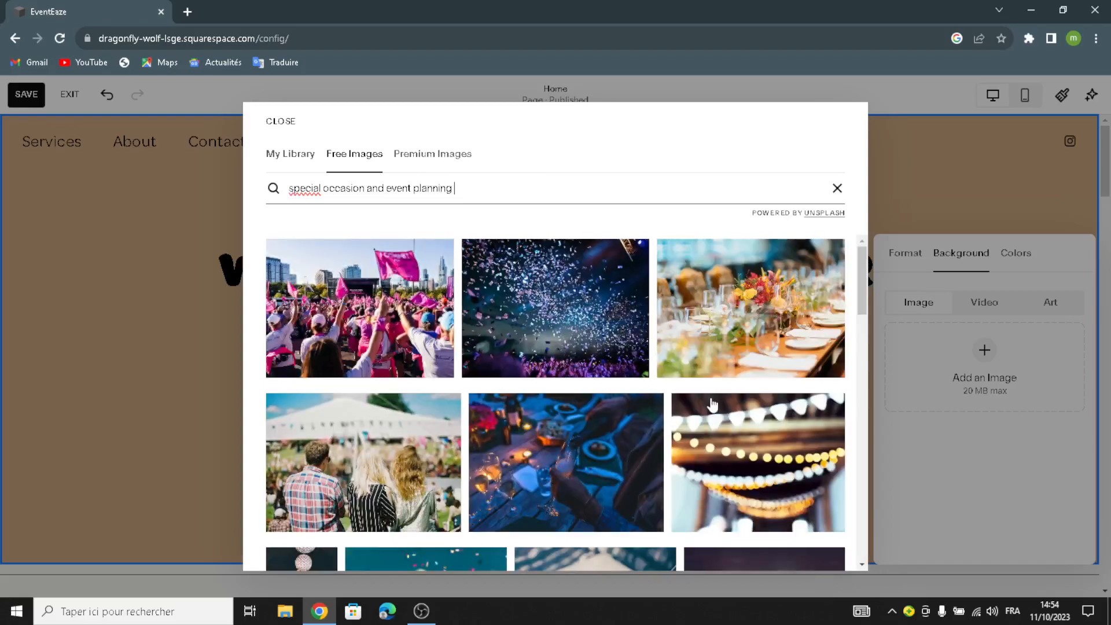
# Use the free photo of a concert crowd with raised hands and bright stage lights as the intro section's background
pyautogui.scroll(-5, 713, 404)
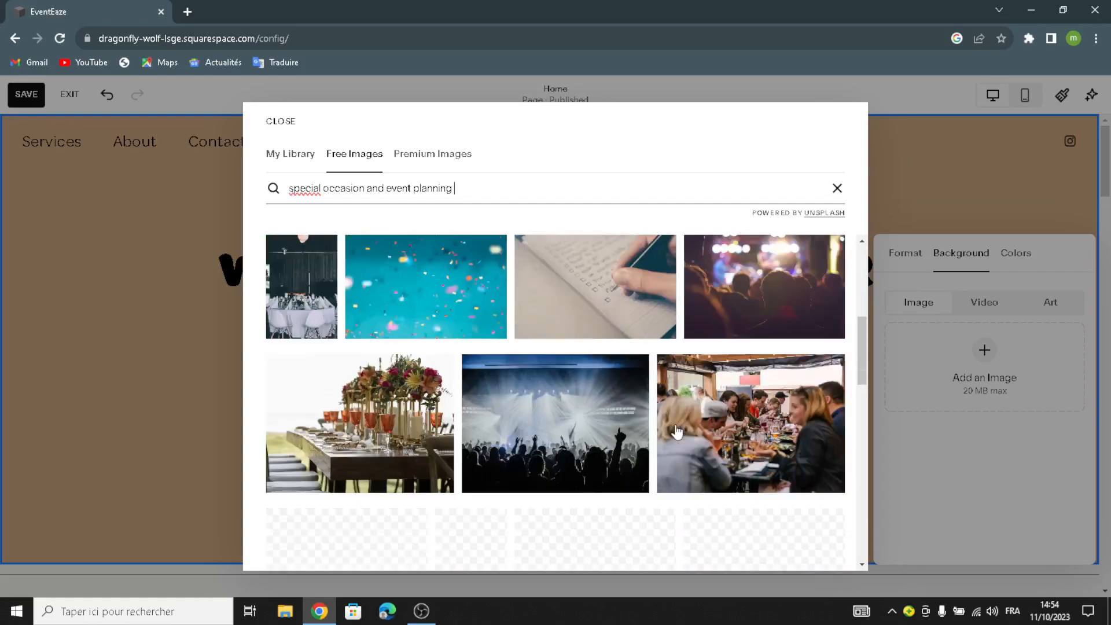
pyautogui.scroll(-2, 677, 431)
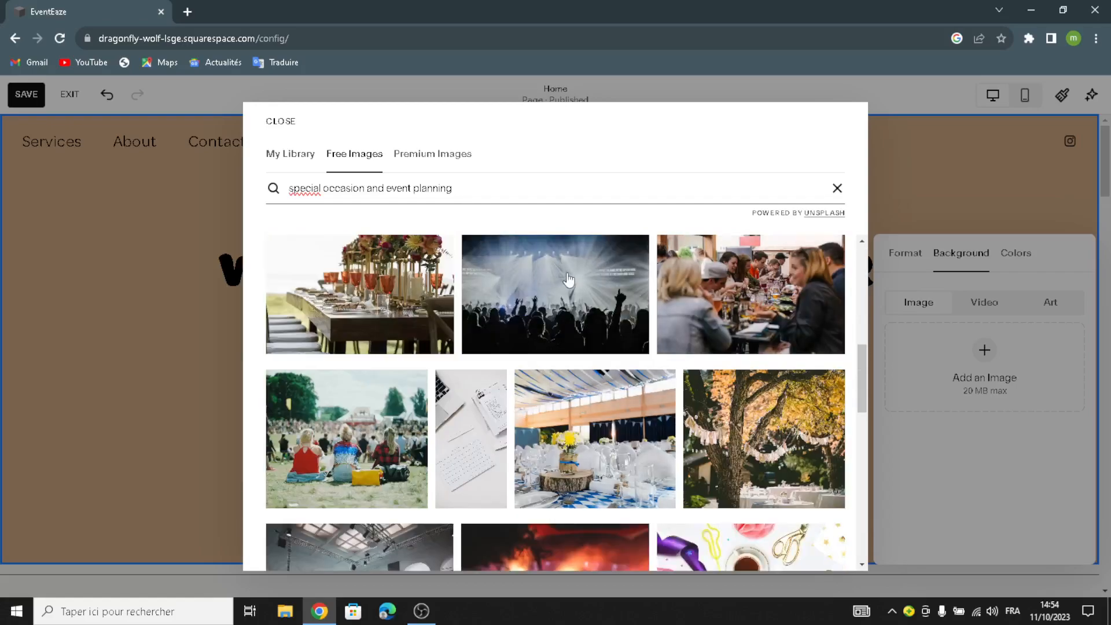
pyautogui.click(568, 280)
pyautogui.click(722, 397)
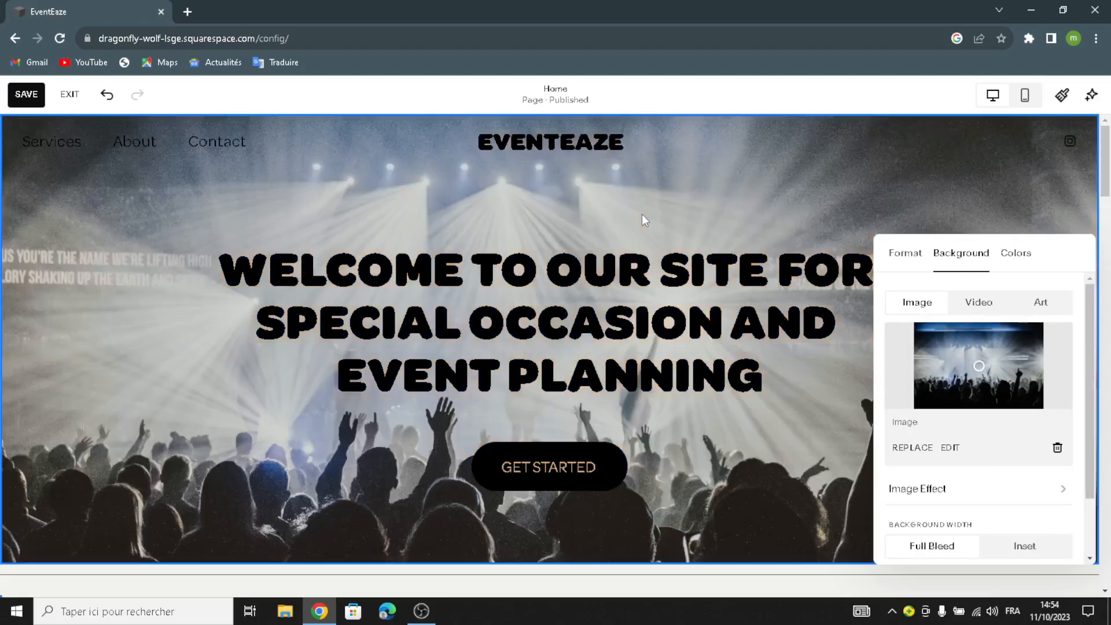
pyautogui.click(642, 215)
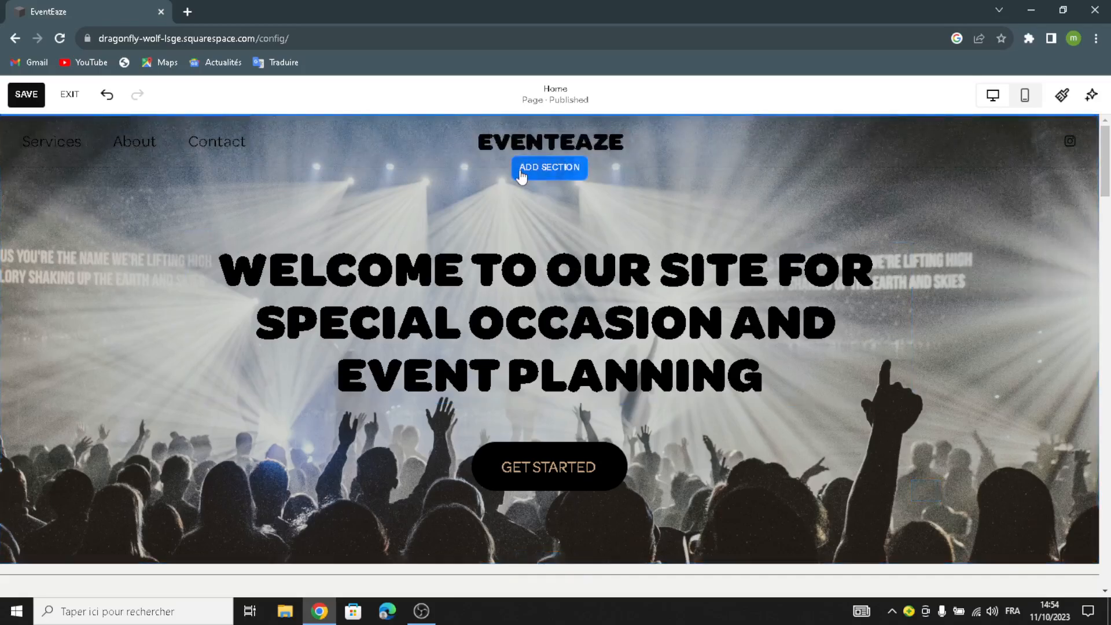
pyautogui.click(559, 173)
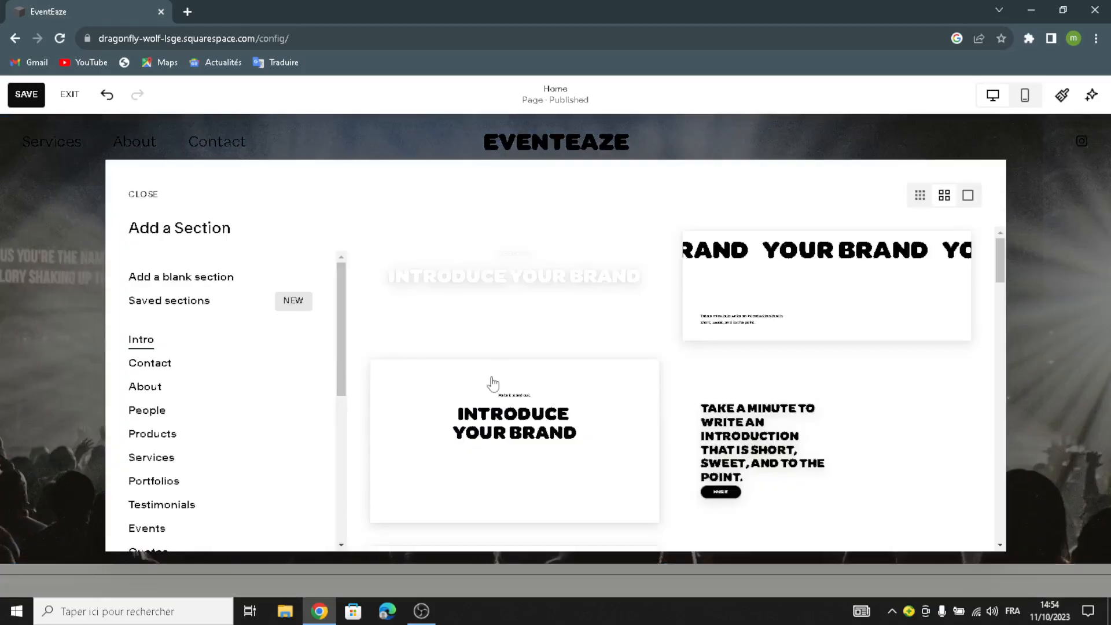
pyautogui.scroll(-5, 156, 382)
pyautogui.scroll(5, 158, 382)
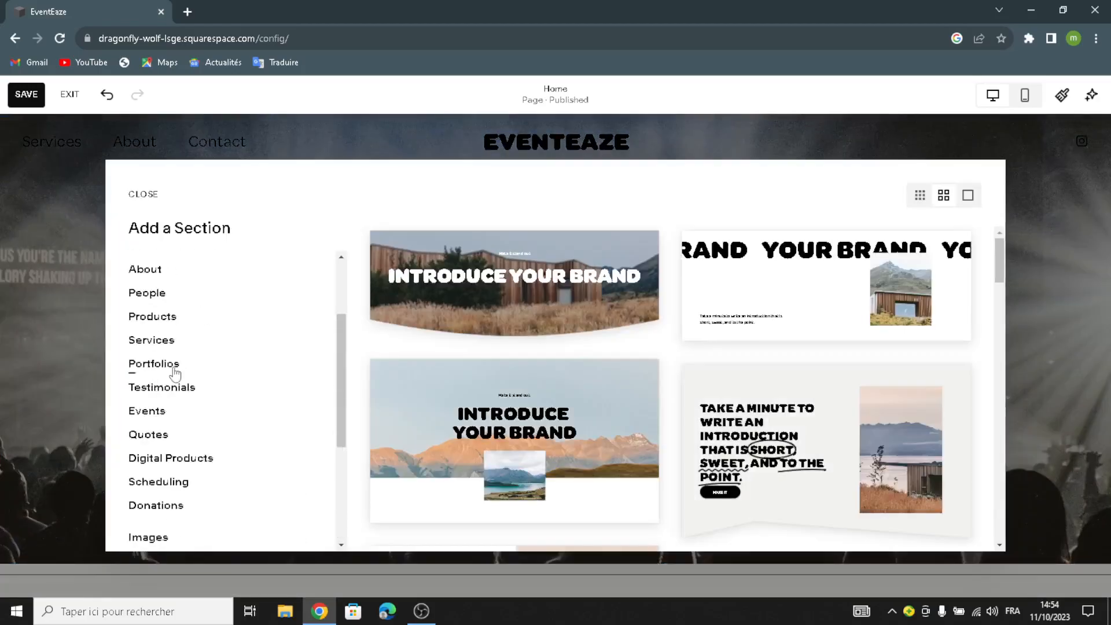
pyautogui.click(144, 196)
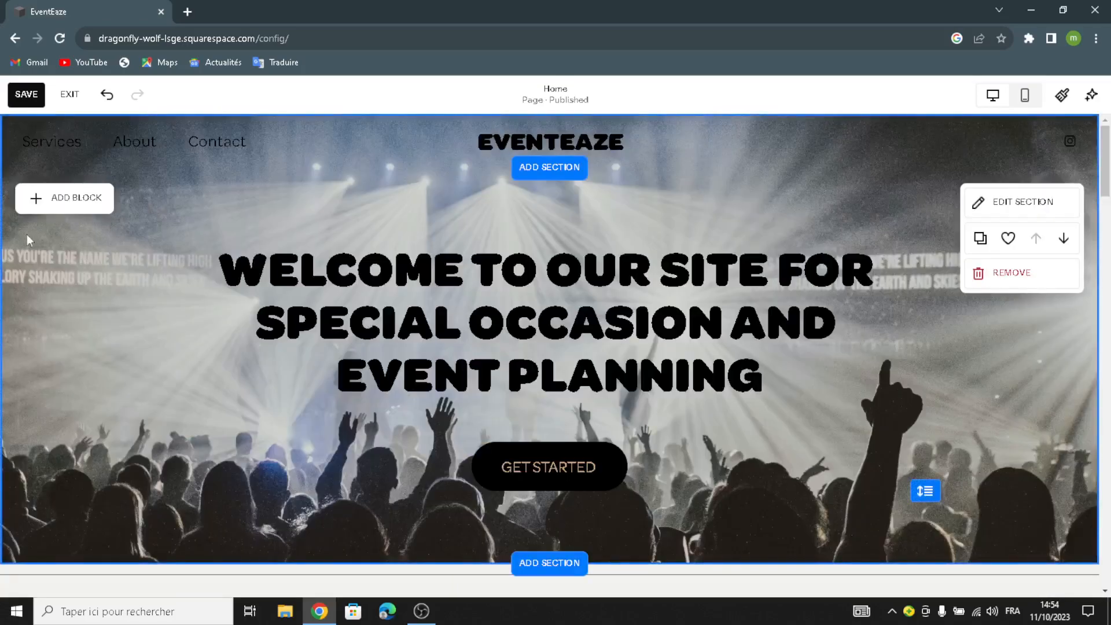
pyautogui.click(70, 197)
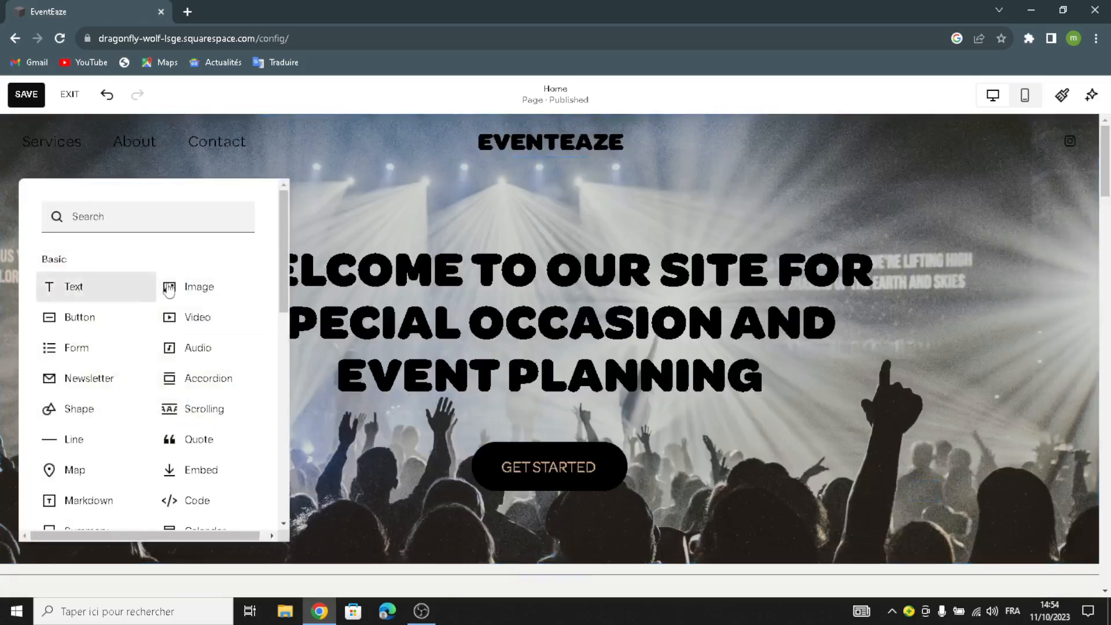
pyautogui.click(357, 184)
pyautogui.scroll(-5, 444, 340)
pyautogui.click(243, 278)
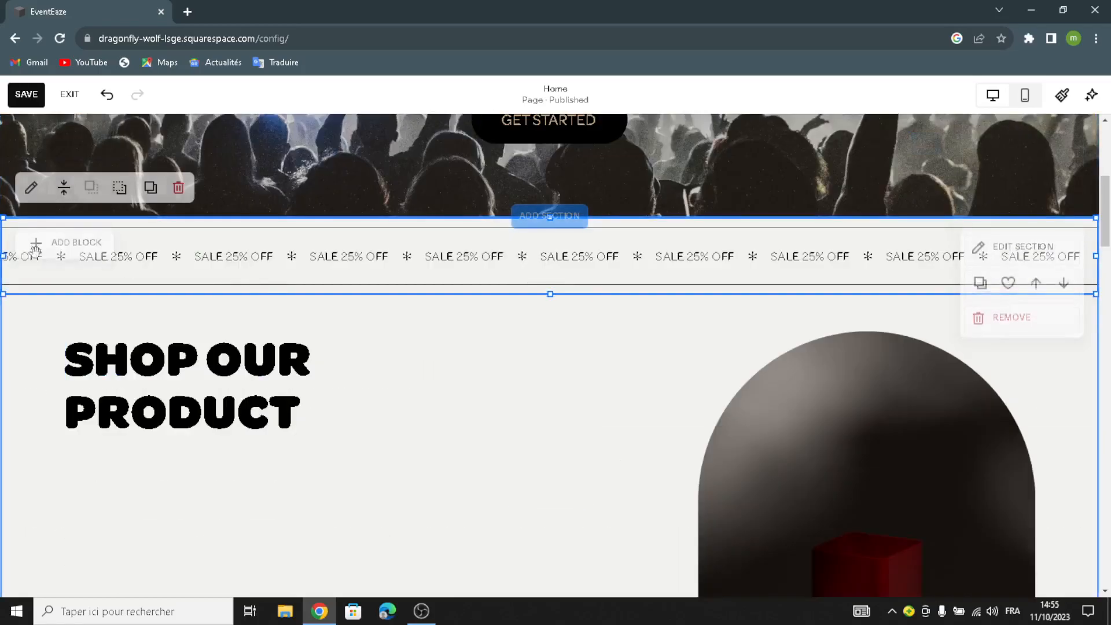
pyautogui.scroll(6, 197, 238)
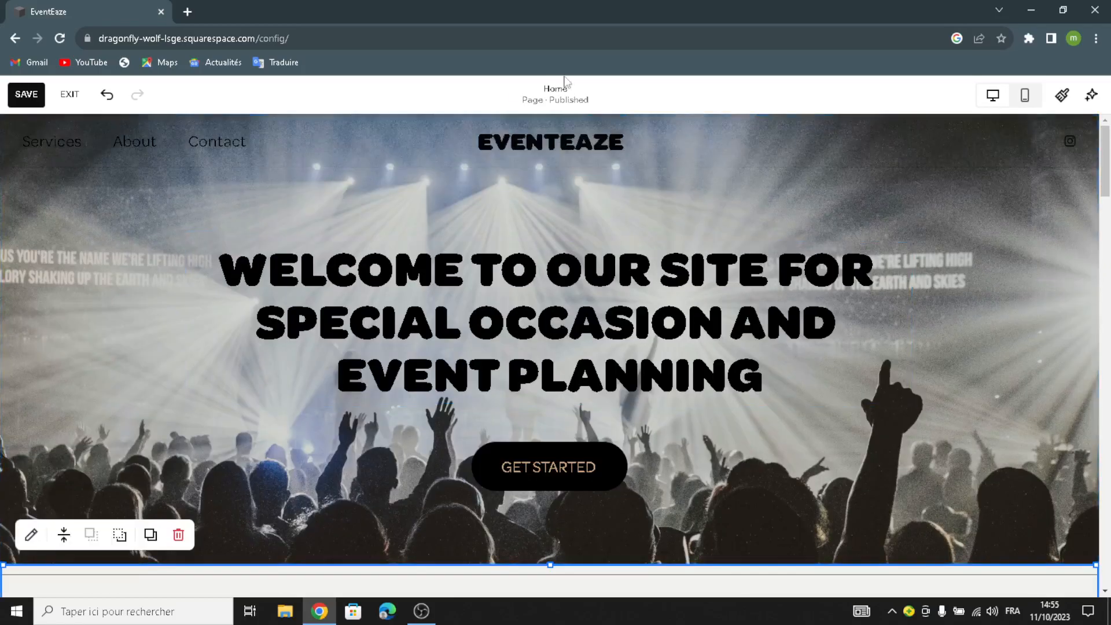
# Open the site header for editing and review its site title and logo image settings
pyautogui.click(558, 149)
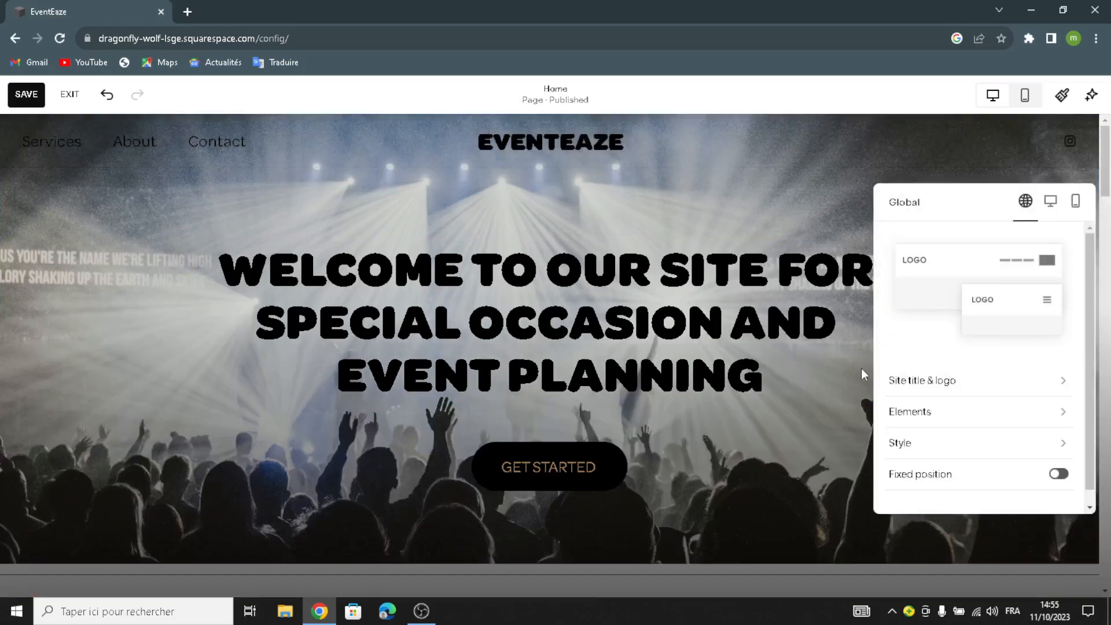
pyautogui.click(917, 379)
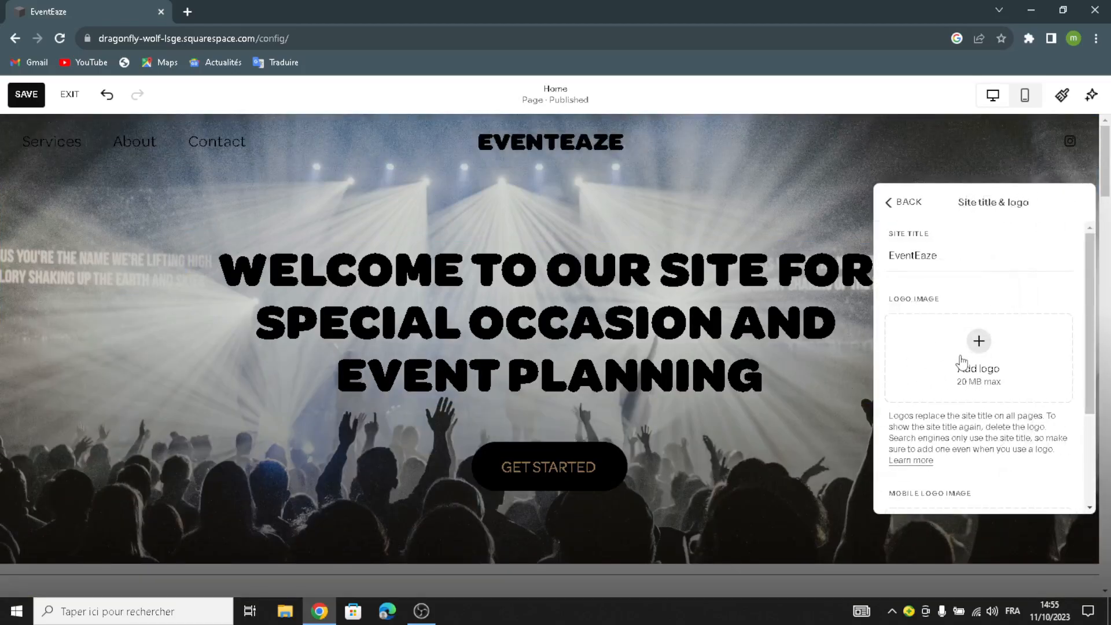
pyautogui.scroll(-3, 977, 366)
pyautogui.scroll(3, 946, 360)
pyautogui.moveTo(984, 260); pyautogui.dragTo(1010, 294)
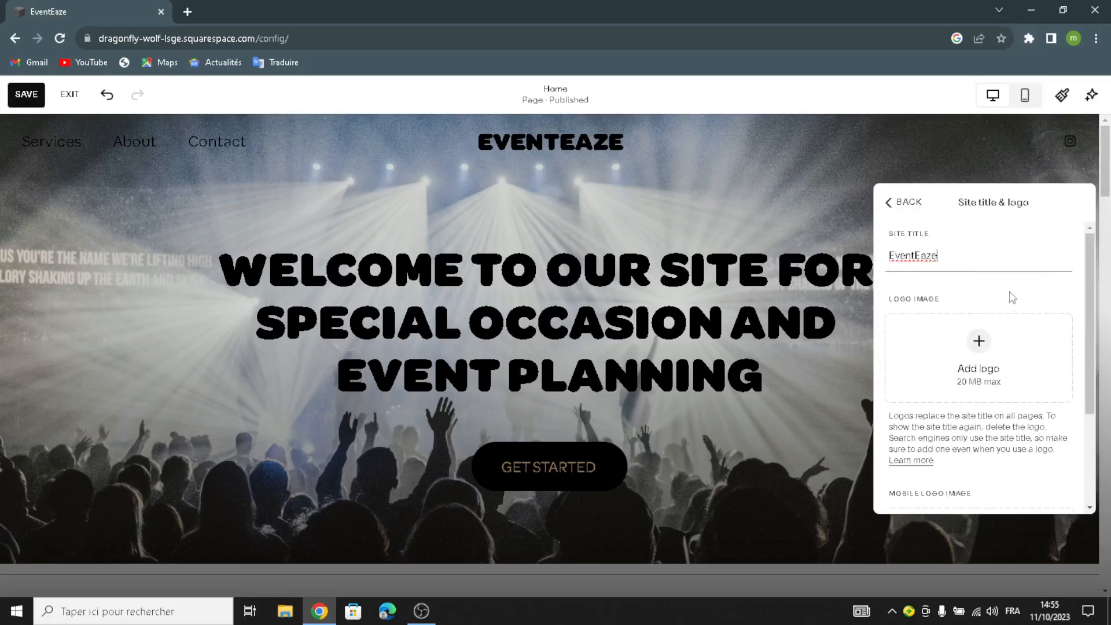
pyautogui.click(889, 211)
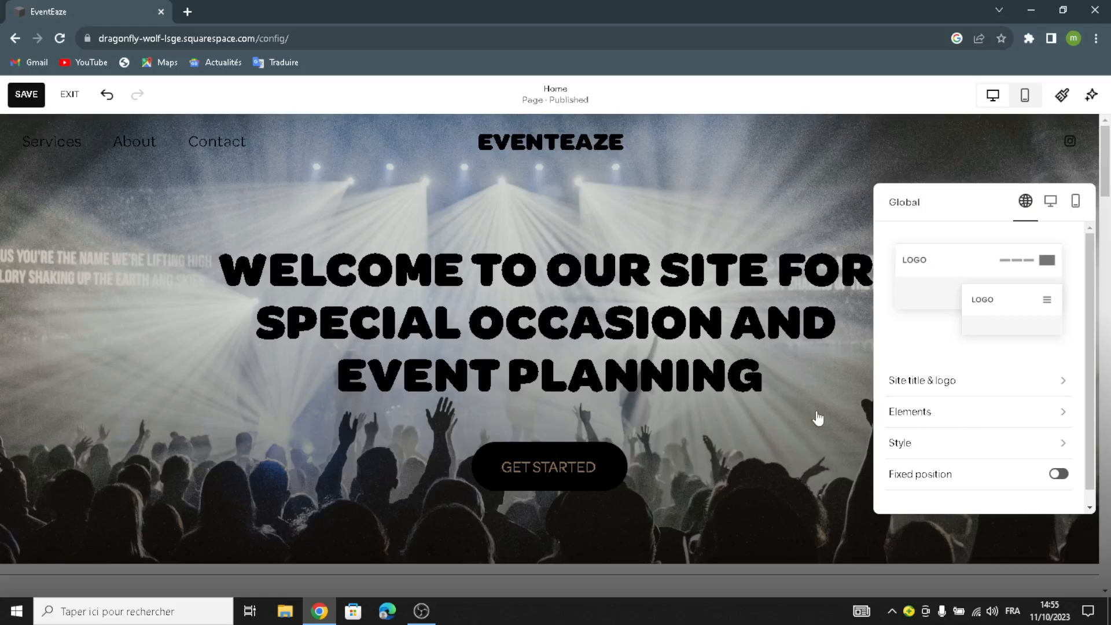
# Review the header's element settings, including the button, social links, language switch and cart options, and leave the header editor
pyautogui.click(914, 411)
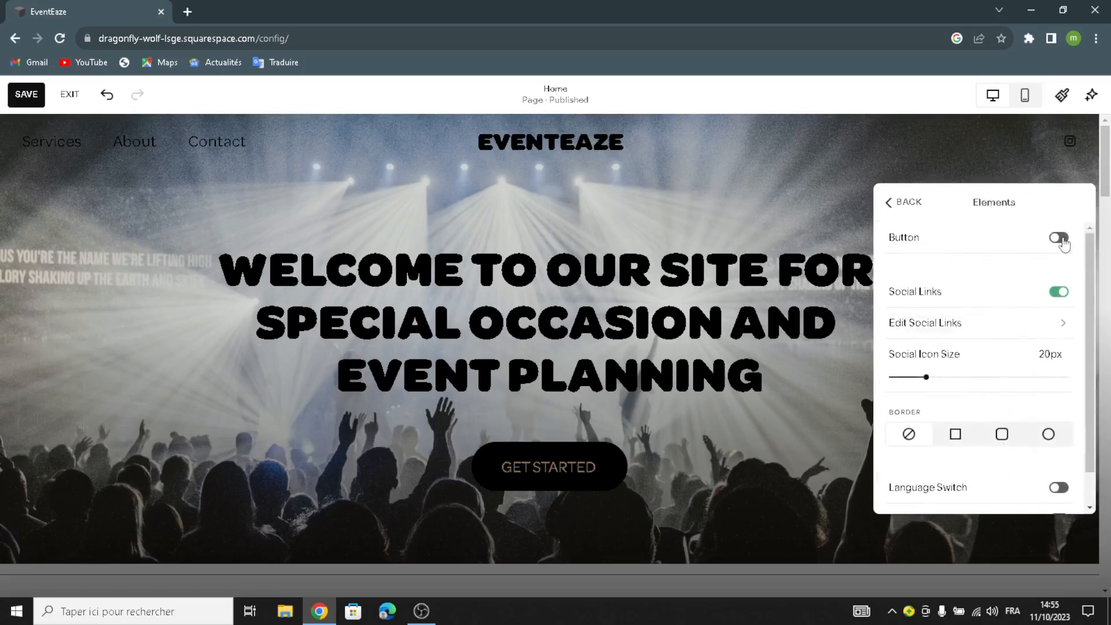
pyautogui.click(1059, 237)
pyautogui.click(1062, 239)
pyautogui.scroll(-1, 993, 365)
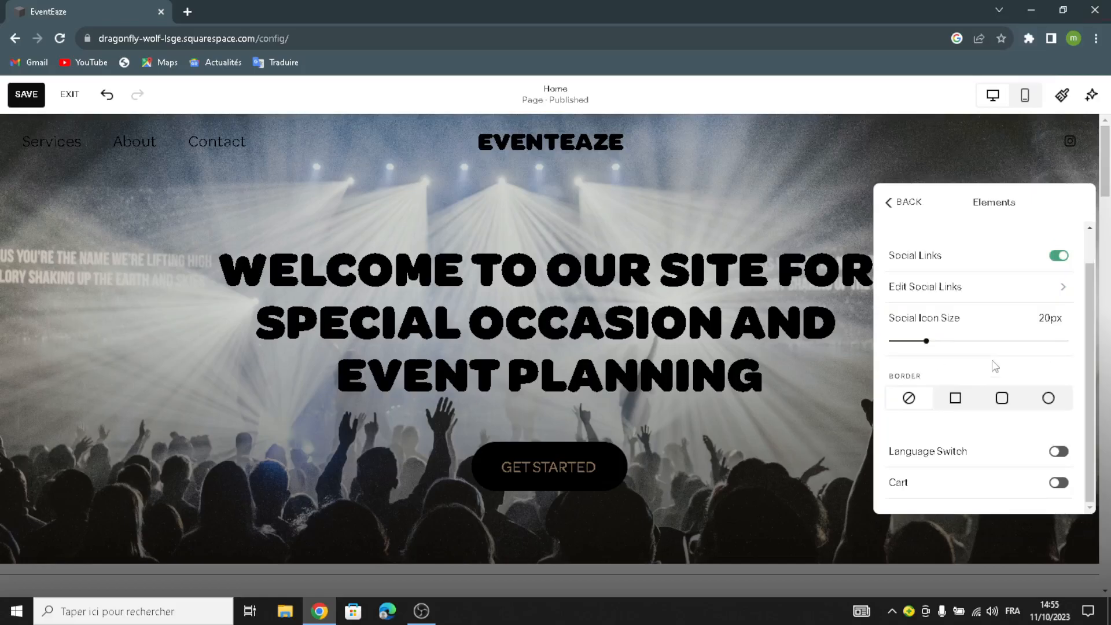
pyautogui.scroll(1, 955, 429)
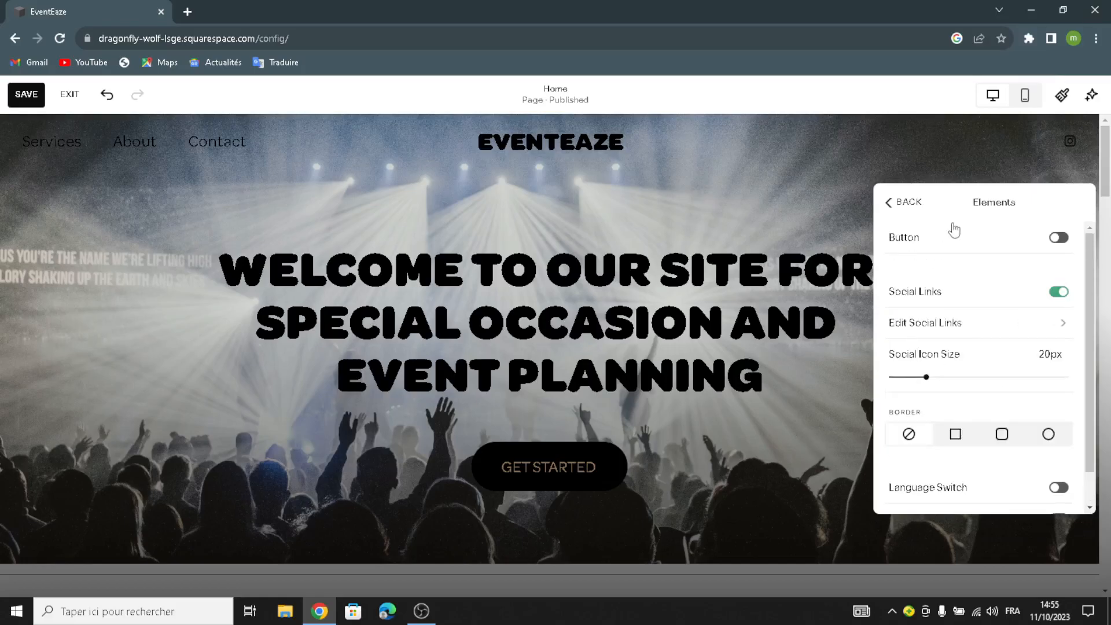
pyautogui.click(840, 295)
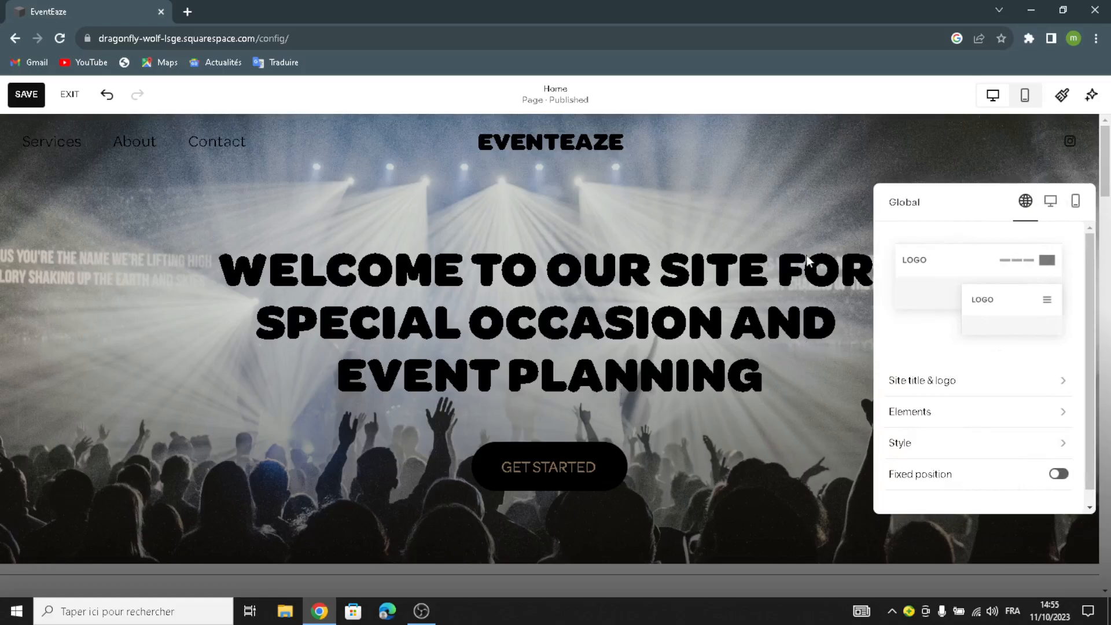
pyautogui.click(790, 197)
# Give the scrolling sale text block a slight wave of one intensity notch and set its text size to S
pyautogui.scroll(-5, 401, 345)
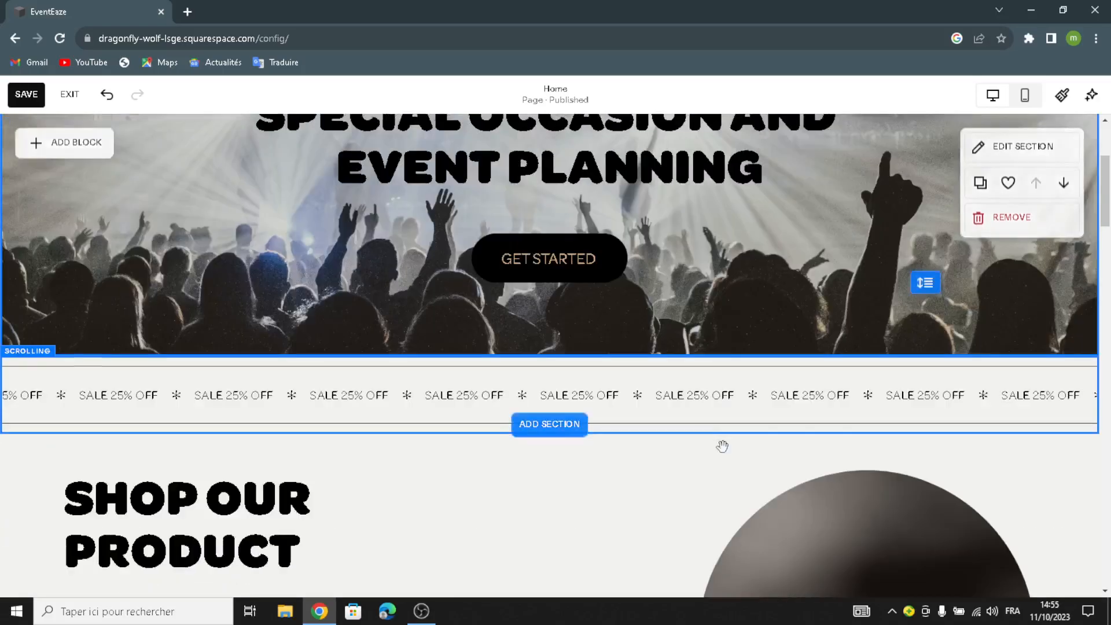
pyautogui.click(154, 308)
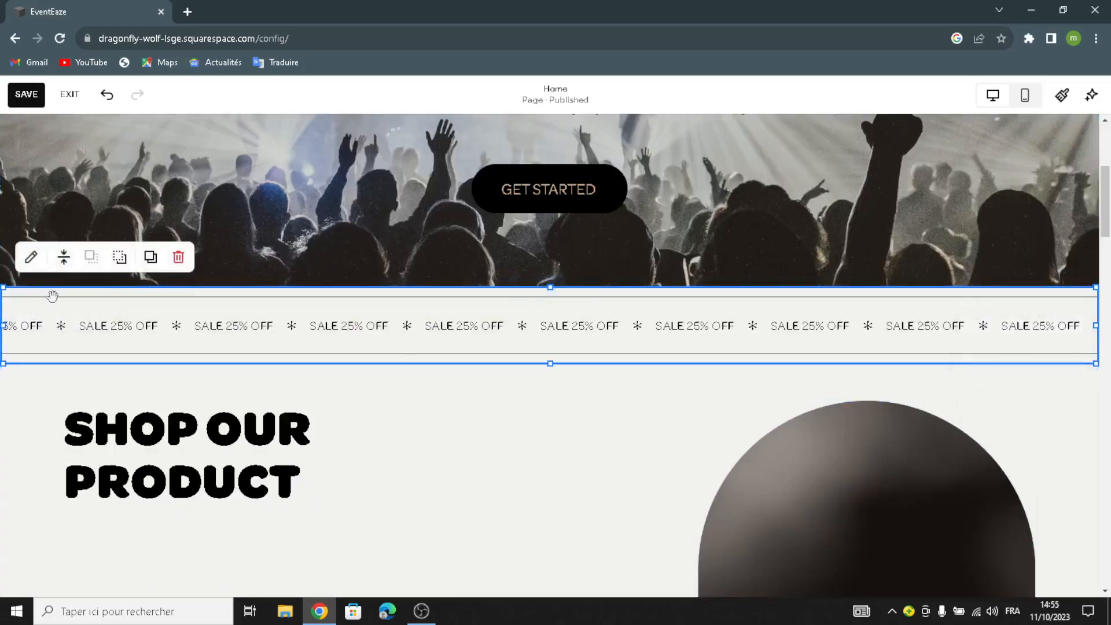
pyautogui.click(31, 256)
pyautogui.click(963, 295)
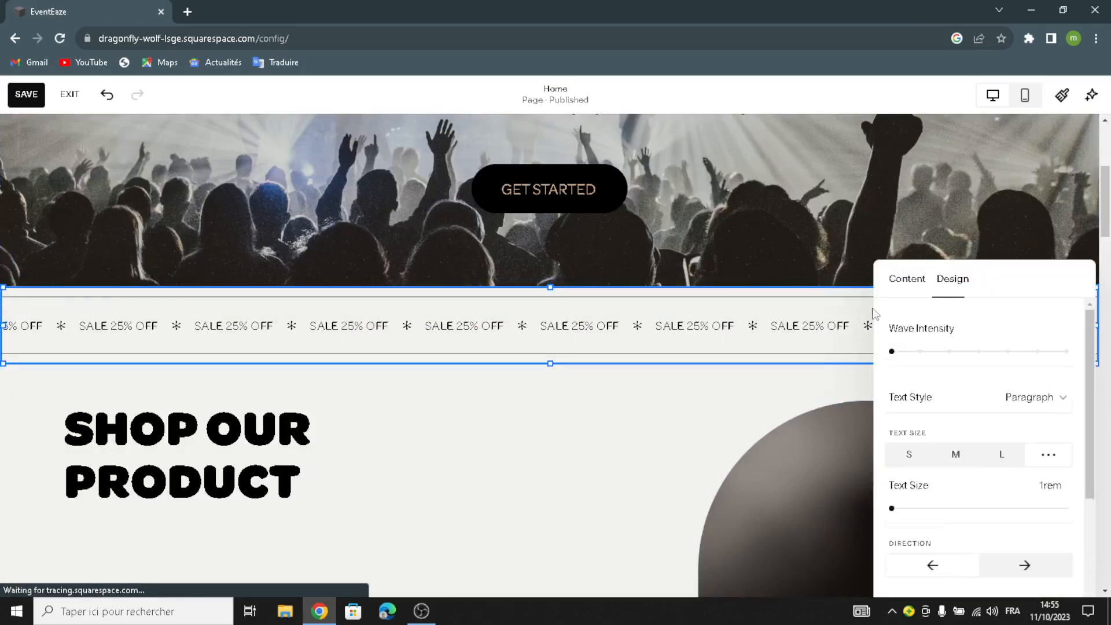
pyautogui.moveTo(906, 351); pyautogui.dragTo(920, 351)
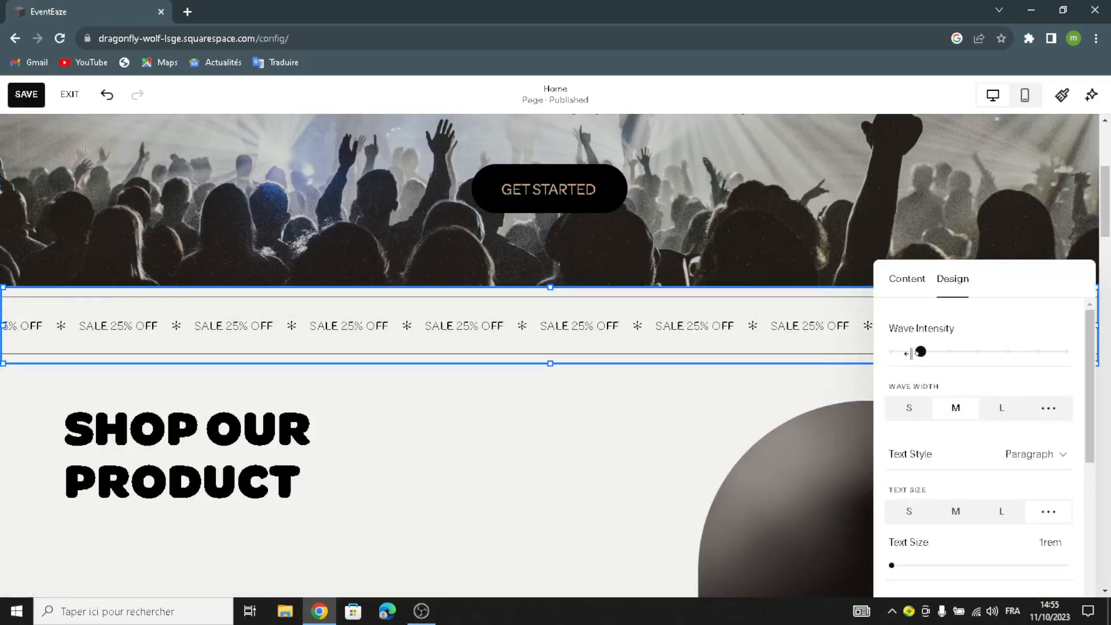
pyautogui.click(898, 517)
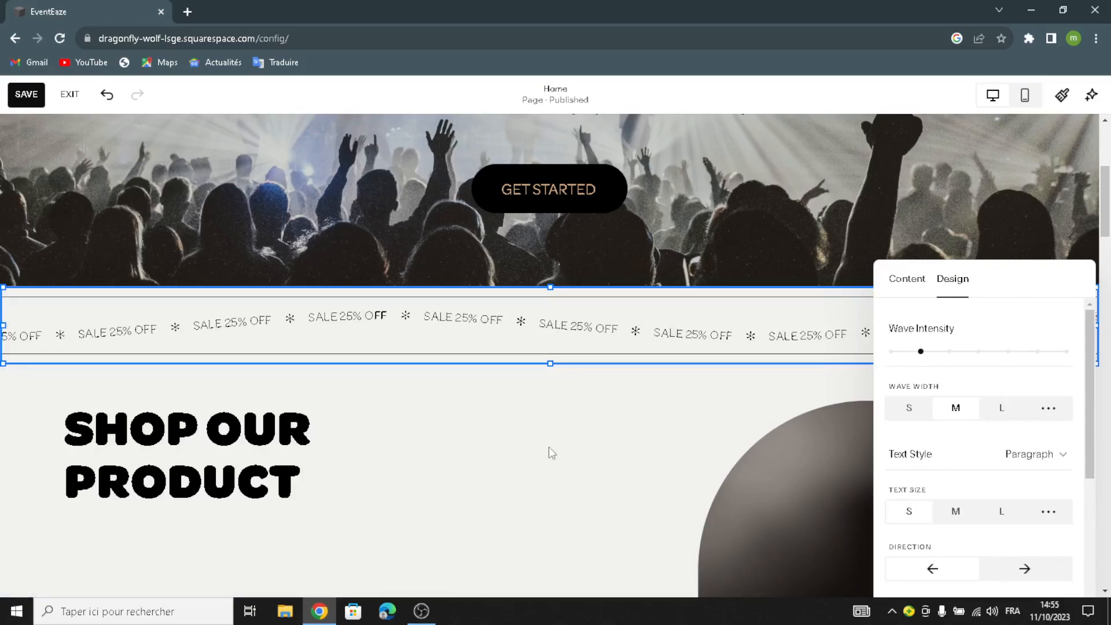
# Delete the arched picture of the red box from the "Shop our product" section
pyautogui.scroll(-5, 554, 446)
pyautogui.click(515, 310)
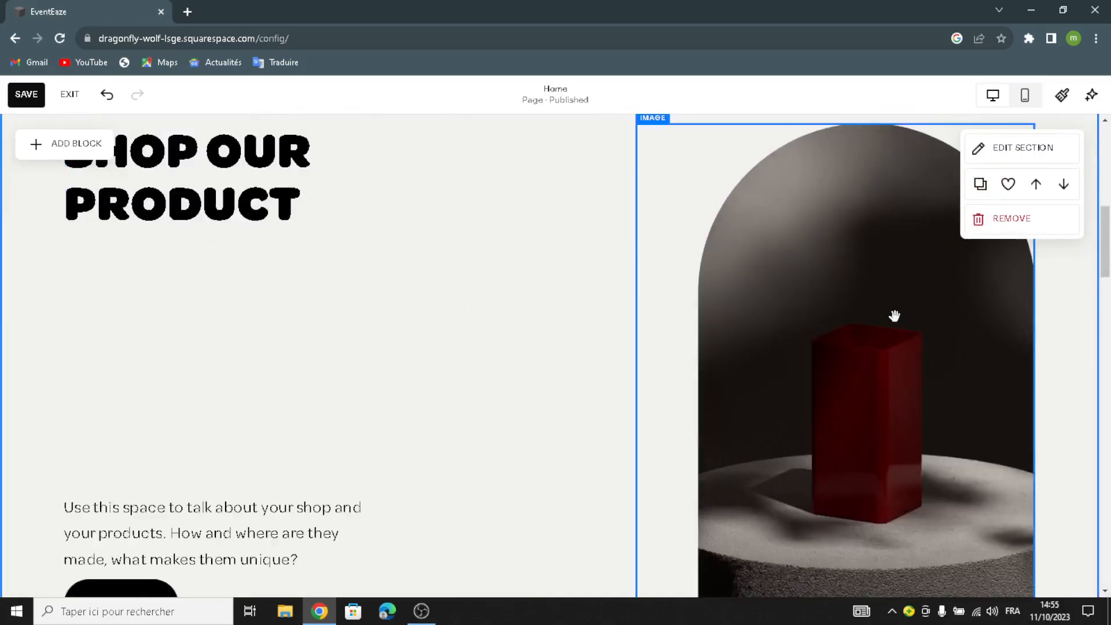
pyautogui.click(922, 181)
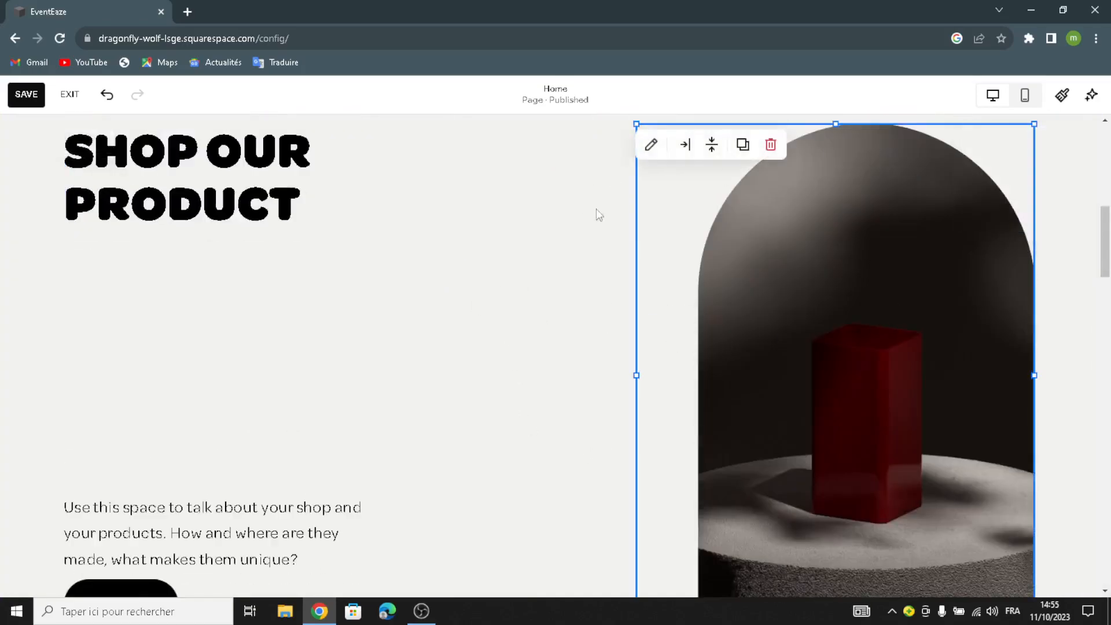
pyautogui.click(780, 155)
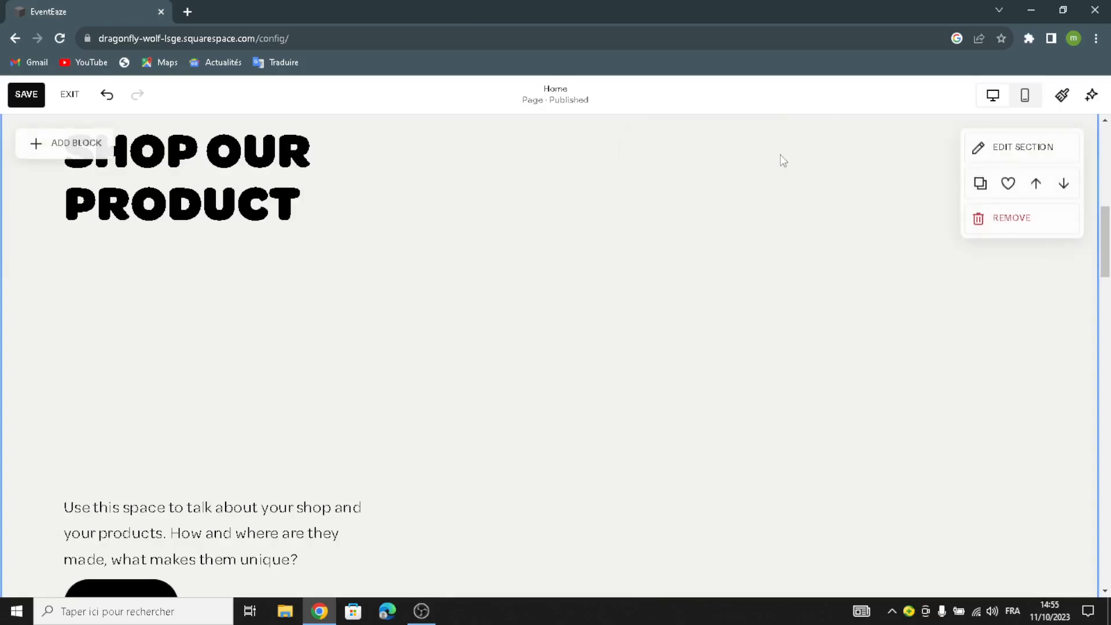
# Add an image block to the "Shop our product" section and place it in the empty area beside the heading
pyautogui.scroll(1, 771, 340)
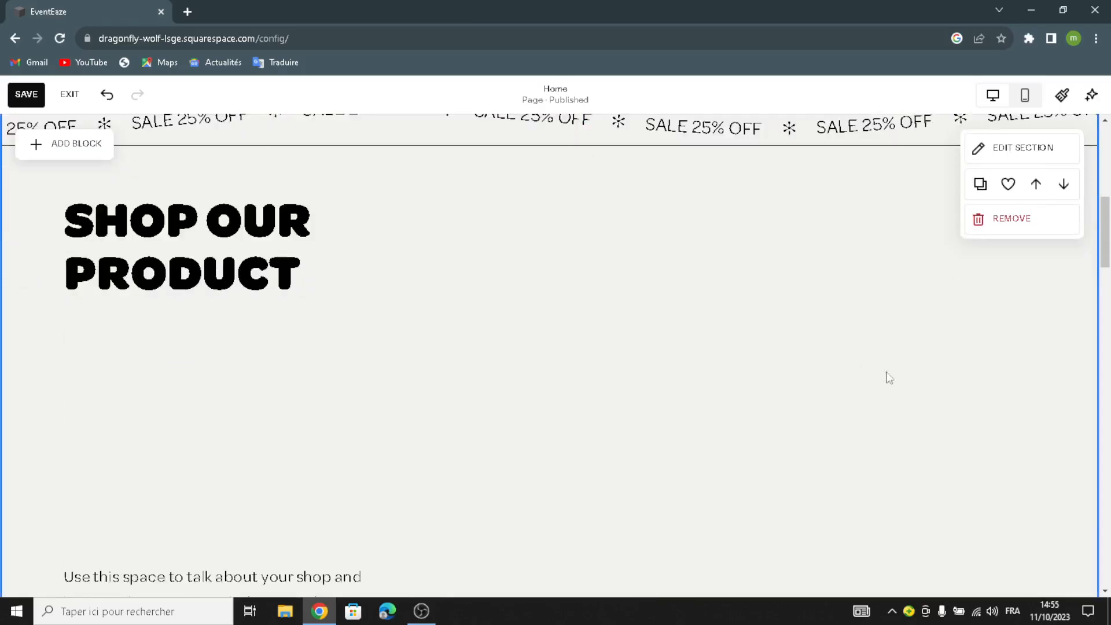
pyautogui.click(55, 144)
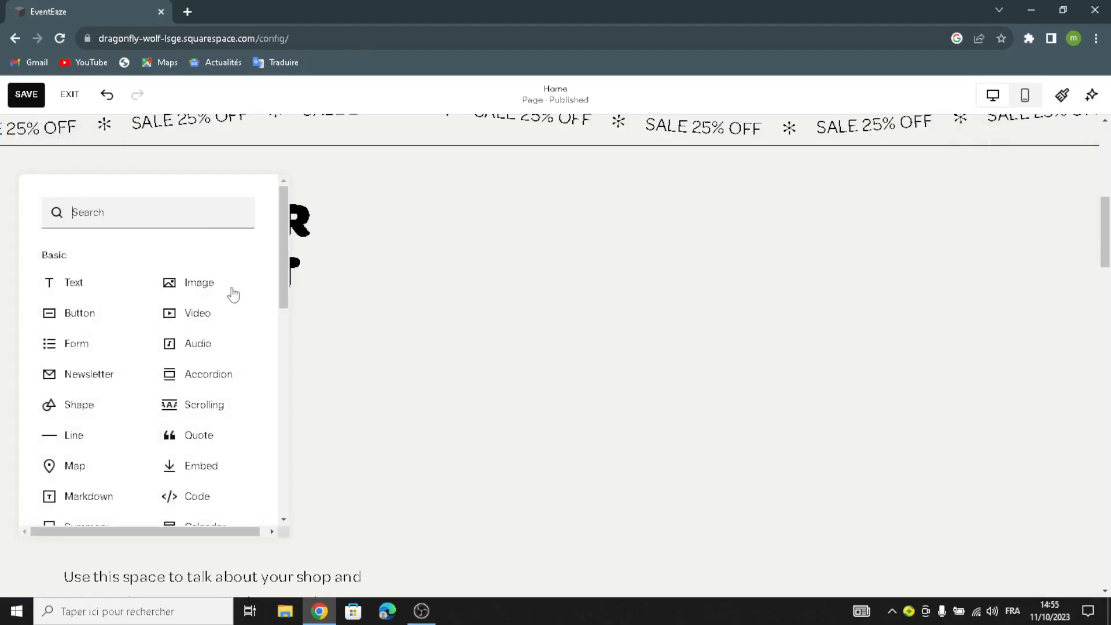
pyautogui.click(191, 300)
pyautogui.moveTo(240, 347); pyautogui.dragTo(837, 363)
# Start adding a picture to the new image block and search the free stock images for "special occasion and event planning"
pyautogui.click(836, 362)
pyautogui.click(777, 393)
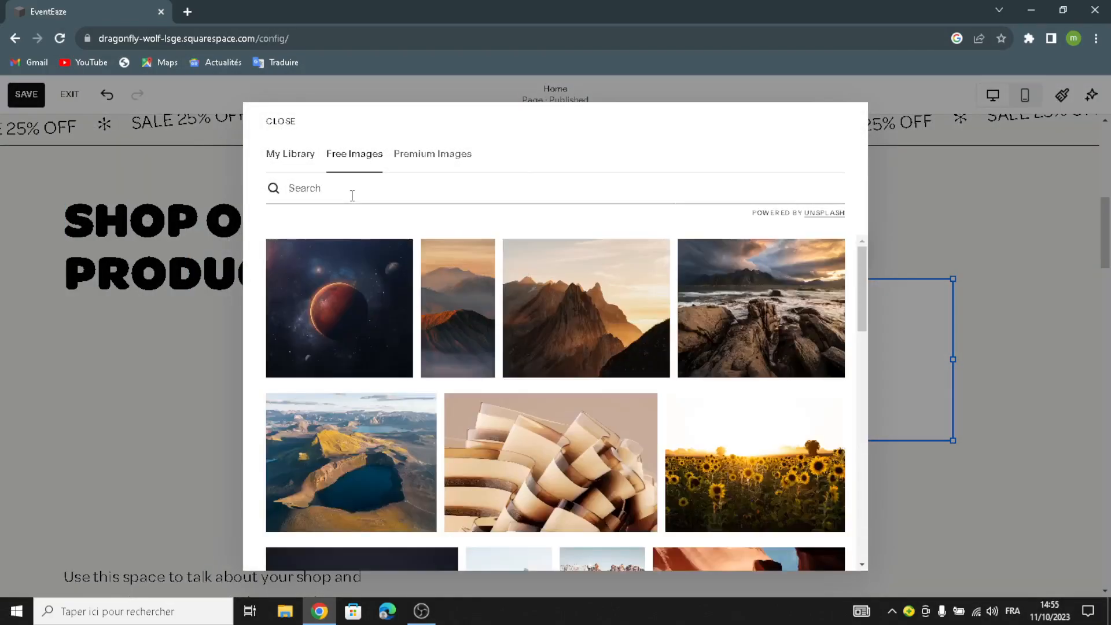
pyautogui.write('special occa')
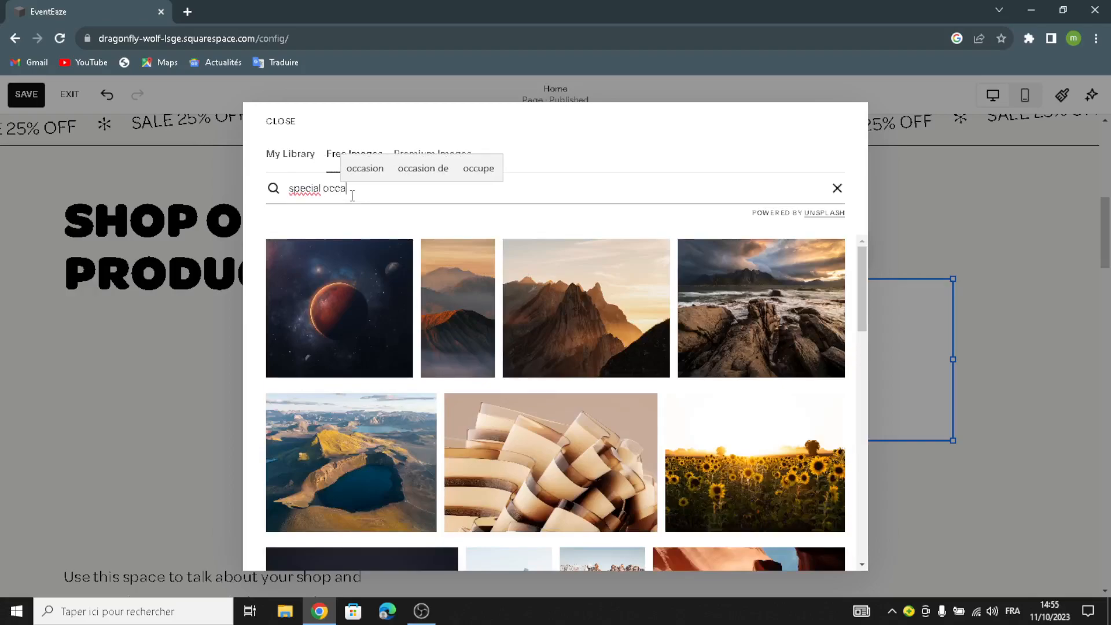
pyautogui.write('sion an')
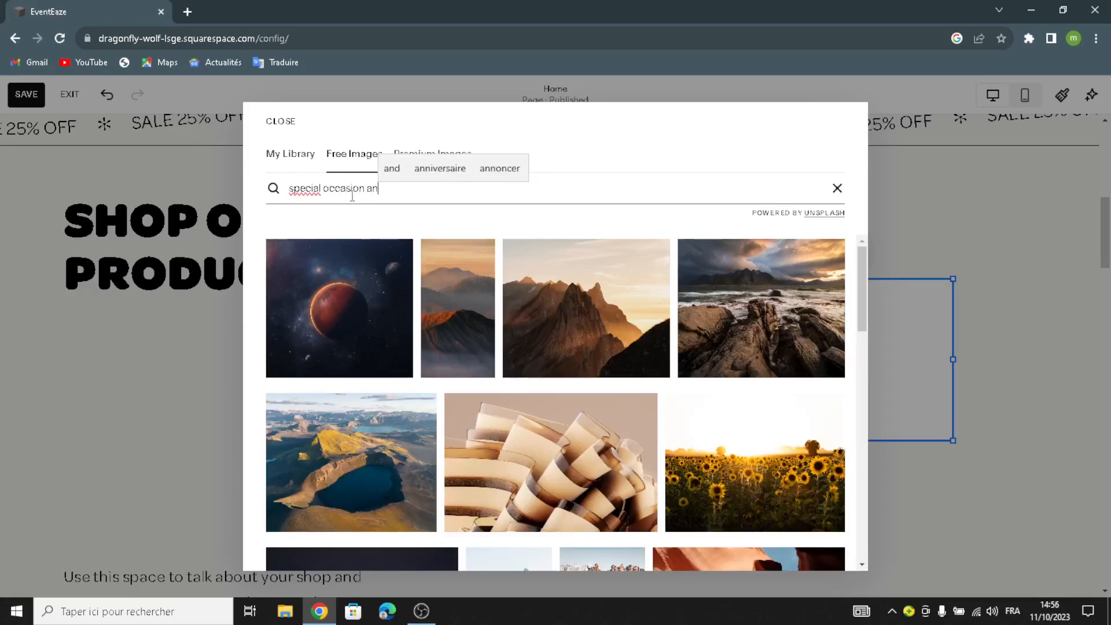
pyautogui.write('d event ')
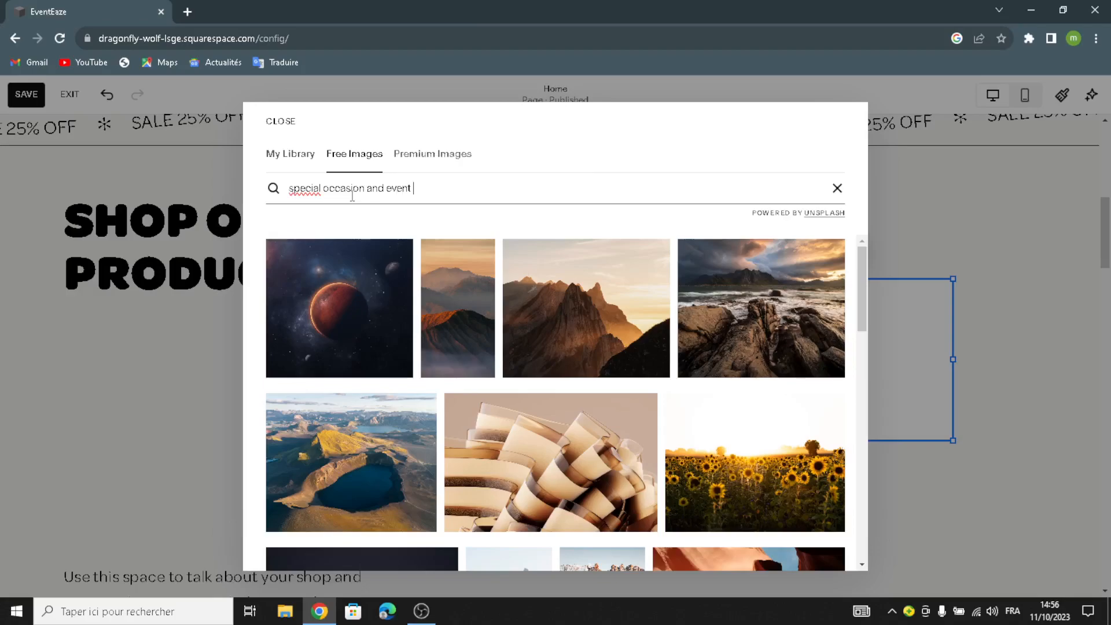
pyautogui.write('planning')
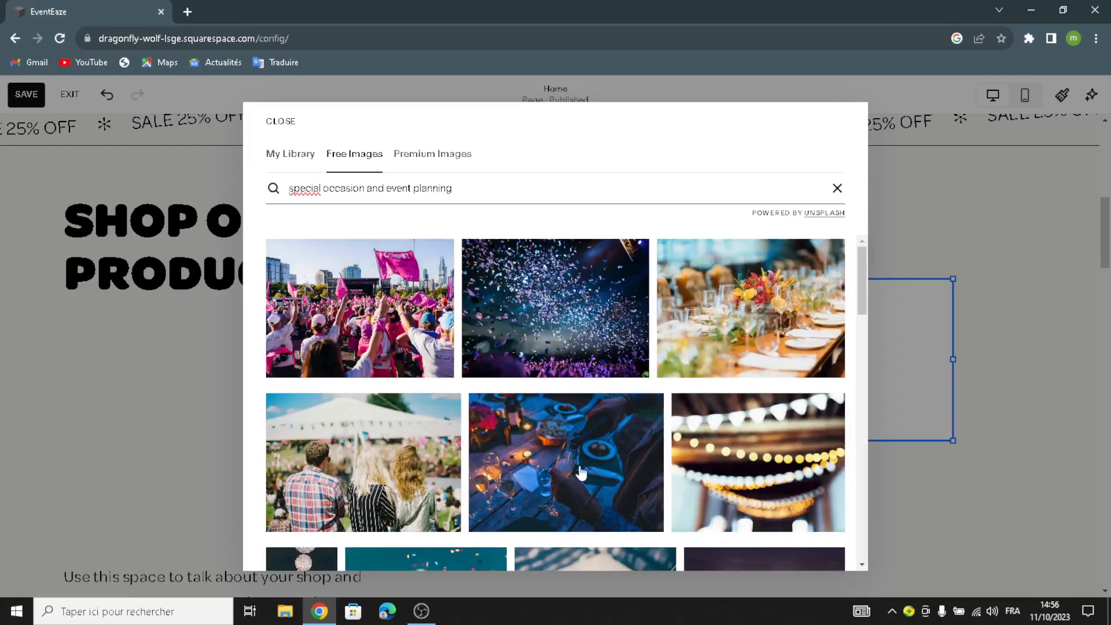
# Fill the image block with the free photo of a candlelit outdoor table where someone pours a glass of wine
pyautogui.scroll(-3, 578, 472)
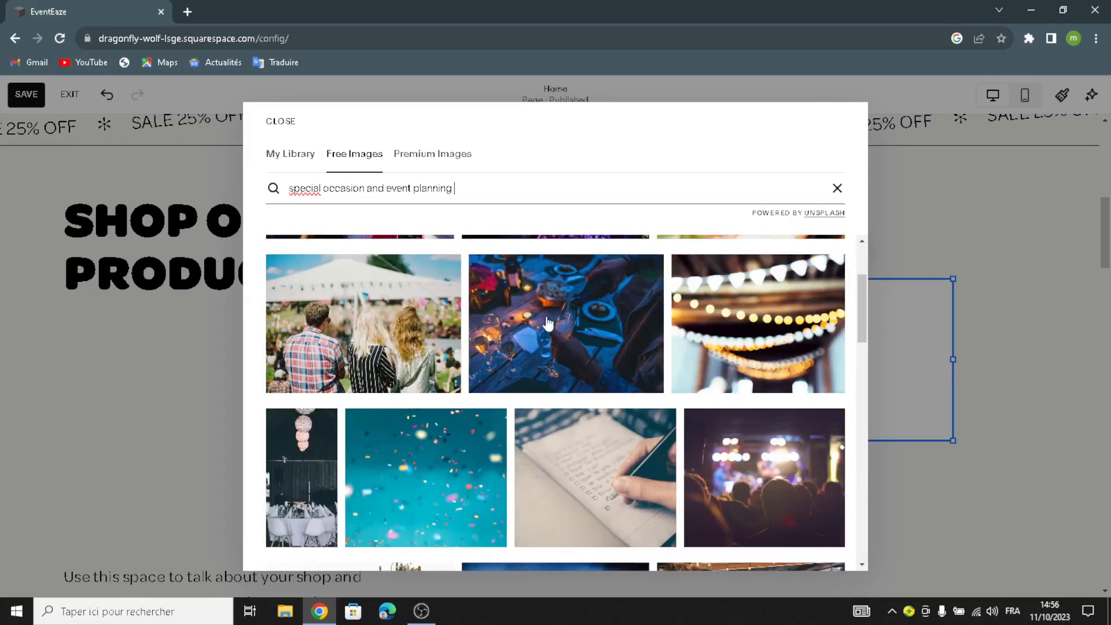
pyautogui.click(556, 314)
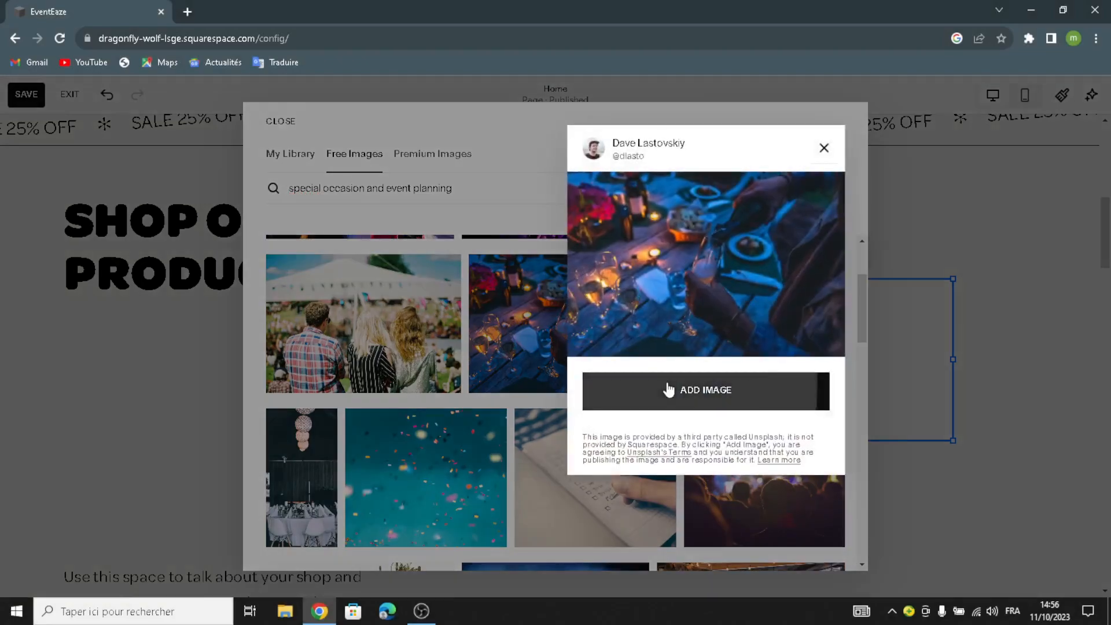
pyautogui.click(662, 389)
pyautogui.click(937, 263)
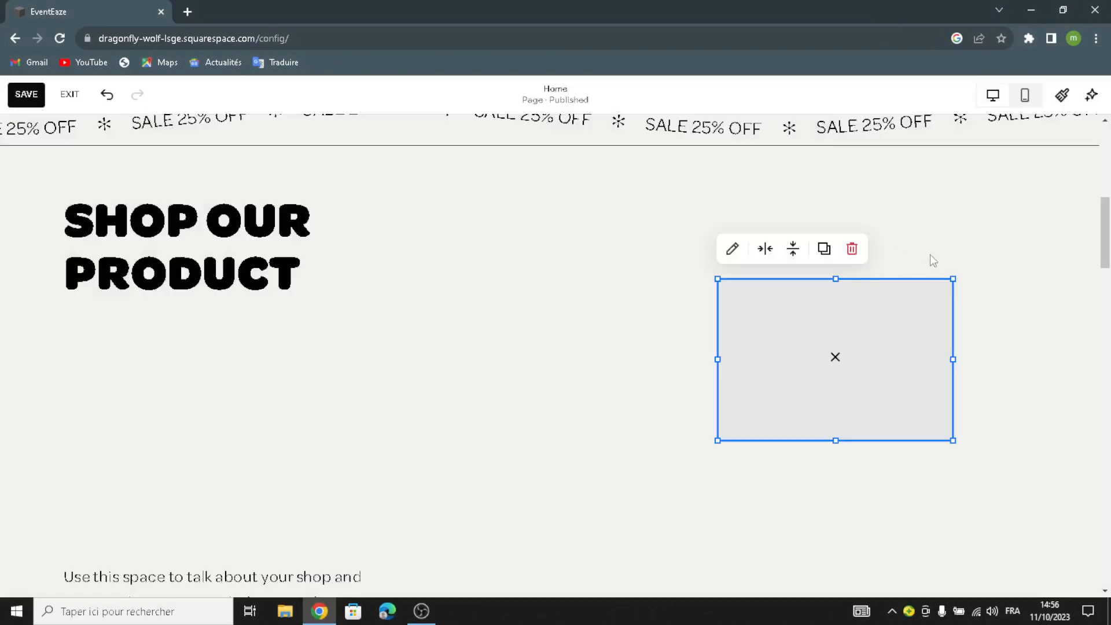
# Enlarge the image block so the table photo fills most of the space beside the "Shop our product" heading
pyautogui.moveTo(949, 287); pyautogui.dragTo(1000, 220)
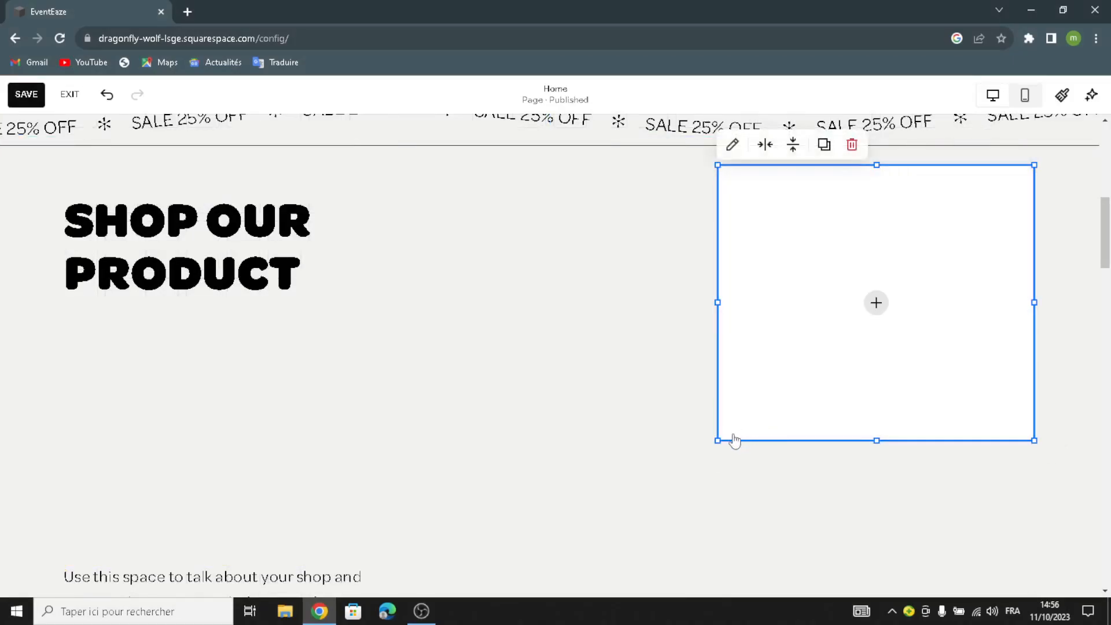
pyautogui.moveTo(718, 439); pyautogui.dragTo(602, 584)
pyautogui.scroll(-1, 636, 492)
pyautogui.moveTo(605, 512); pyautogui.dragTo(522, 607)
pyautogui.click(335, 395)
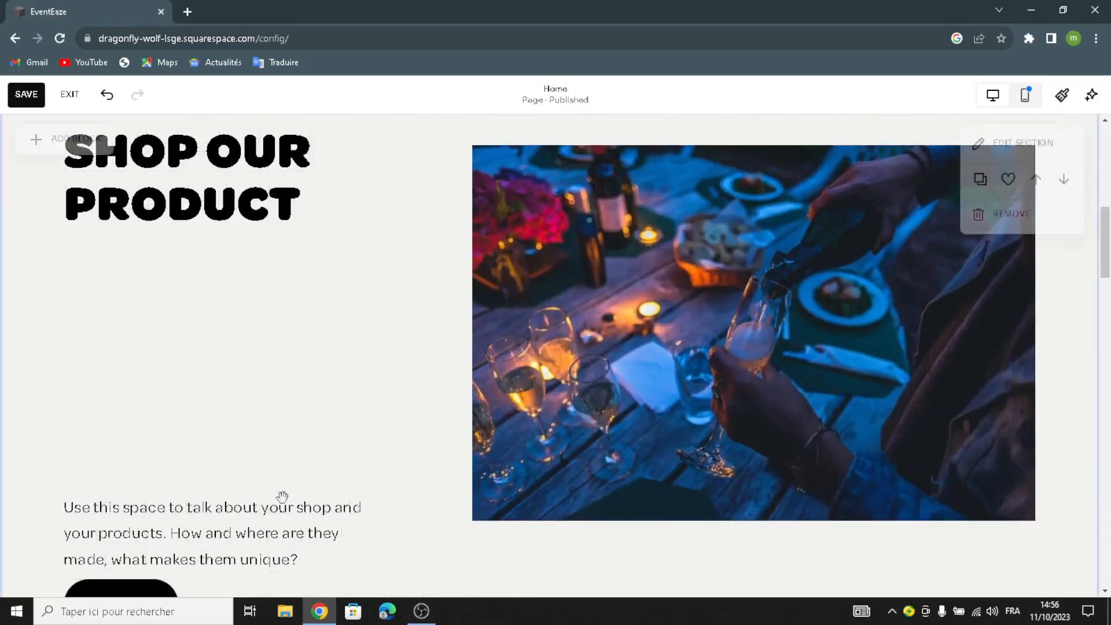
# Move the shop description paragraph up beneath the "Shop our product" heading and format it as Heading 4
pyautogui.moveTo(241, 518); pyautogui.dragTo(100, 253)
pyautogui.click(80, 237)
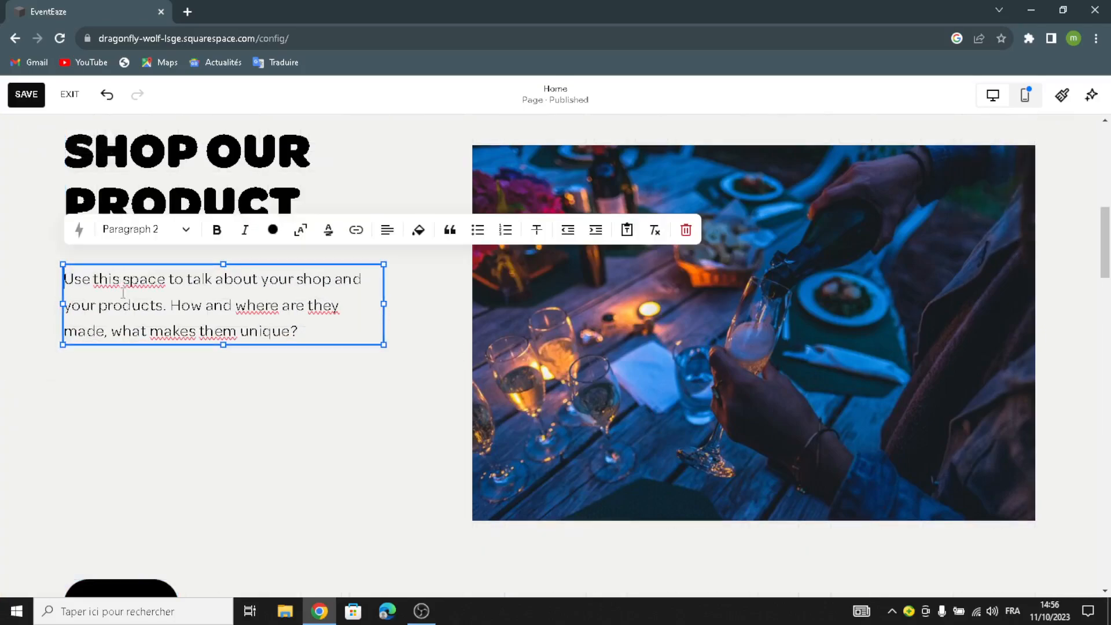
pyautogui.click(145, 229)
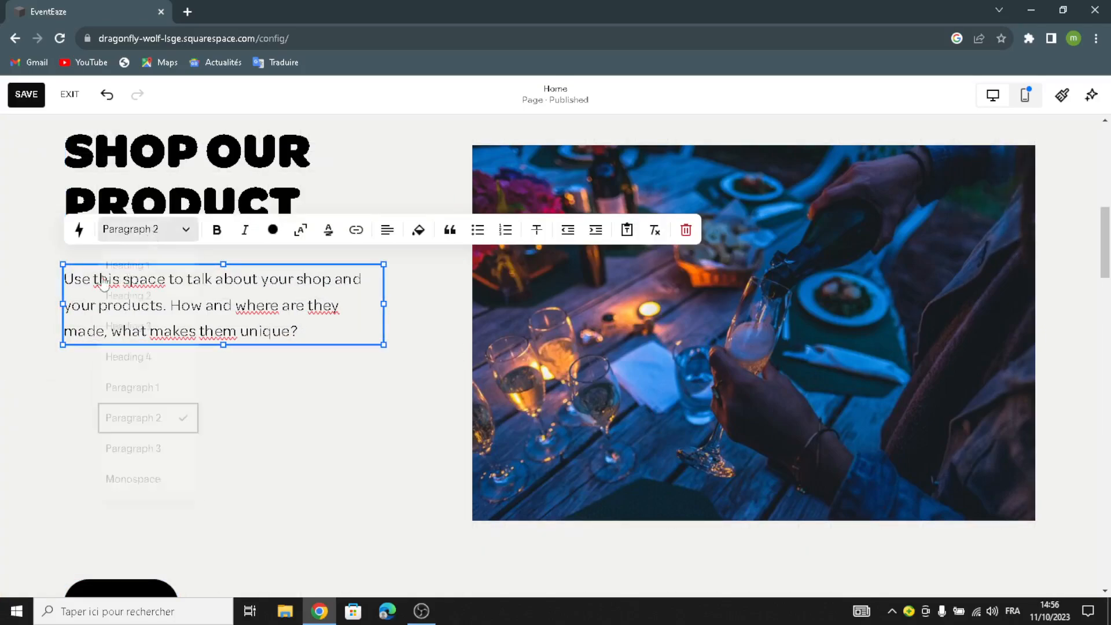
pyautogui.click(155, 365)
pyautogui.click(404, 380)
# Move the "Shop" button up to sit directly beneath the shop description text
pyautogui.scroll(-5, 205, 504)
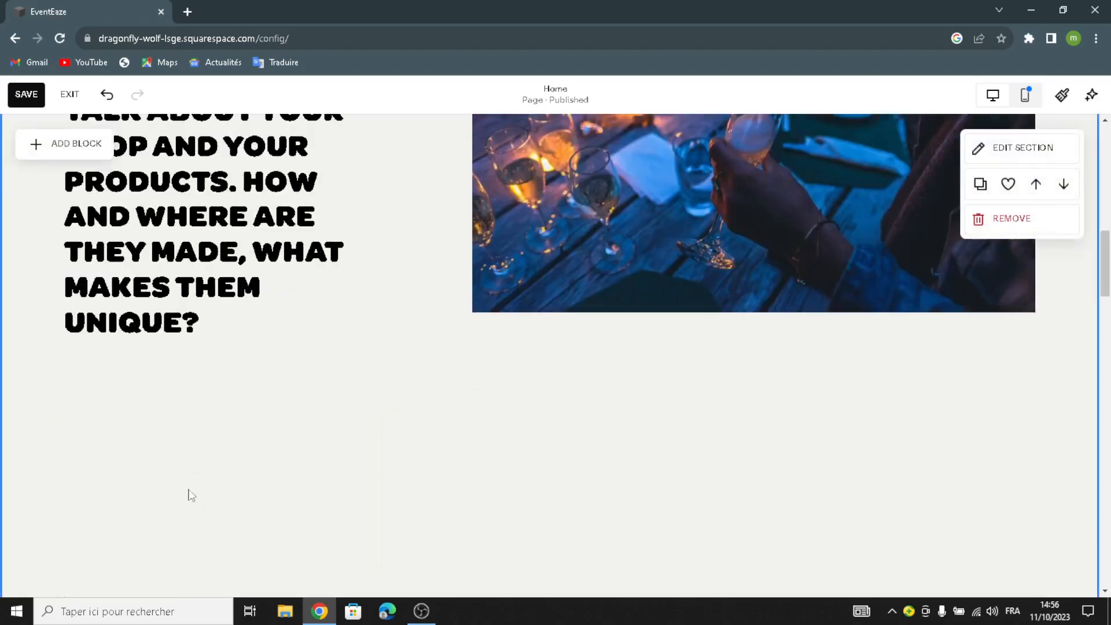
pyautogui.moveTo(110, 466); pyautogui.dragTo(114, 285)
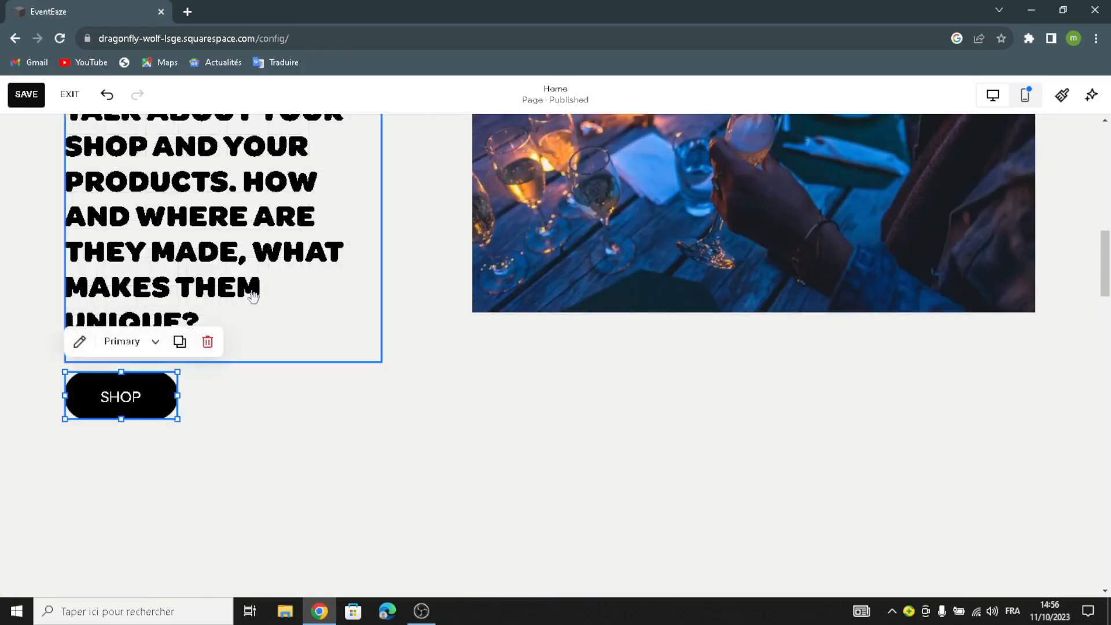
# Give the "Shop our product" section the beige background art of overlapping angular planes
pyautogui.scroll(2, 247, 295)
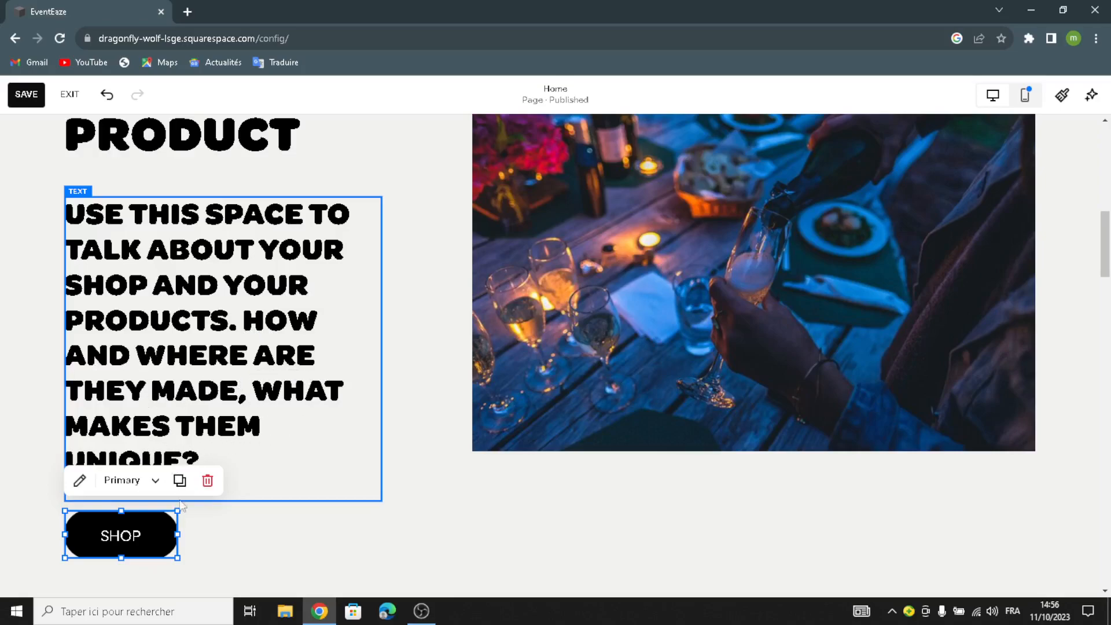
pyautogui.click(280, 566)
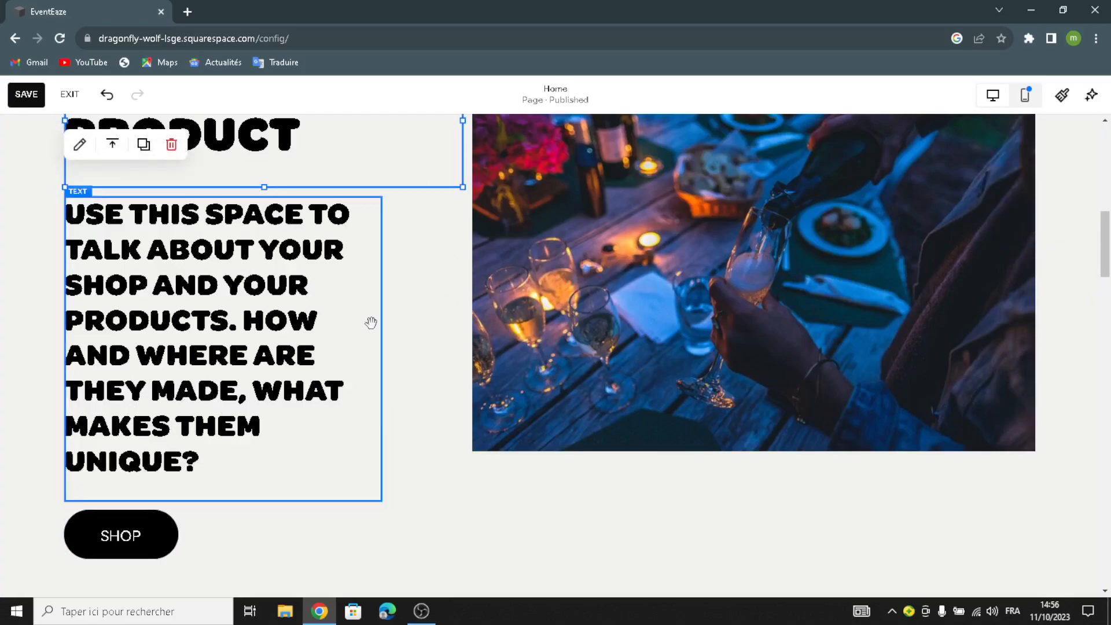
pyautogui.scroll(1, 715, 311)
pyautogui.scroll(1, 716, 310)
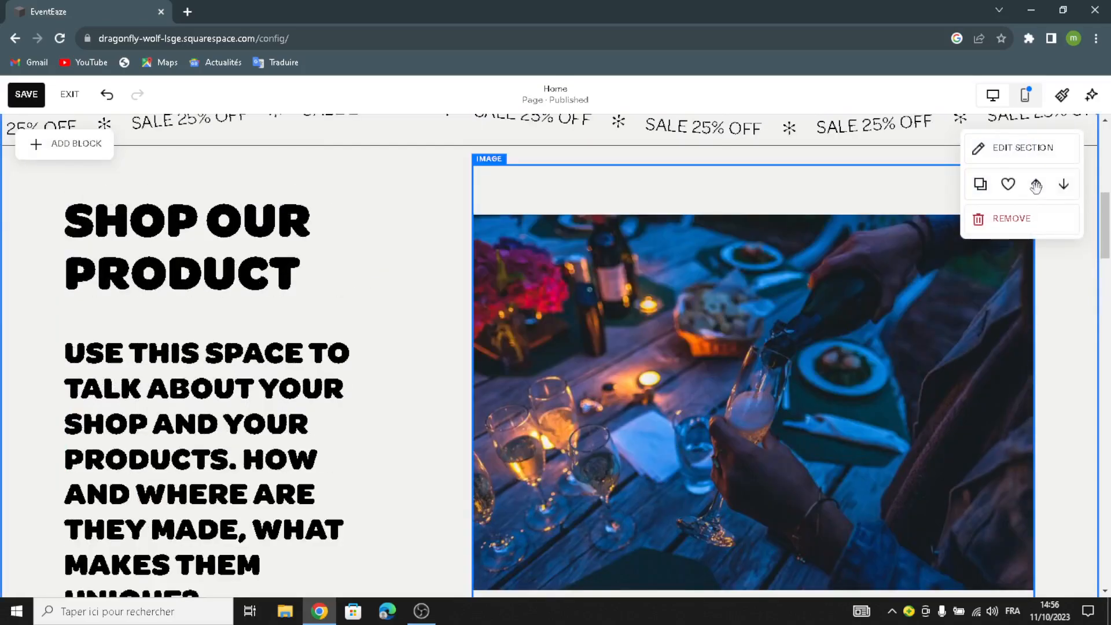
pyautogui.click(1037, 149)
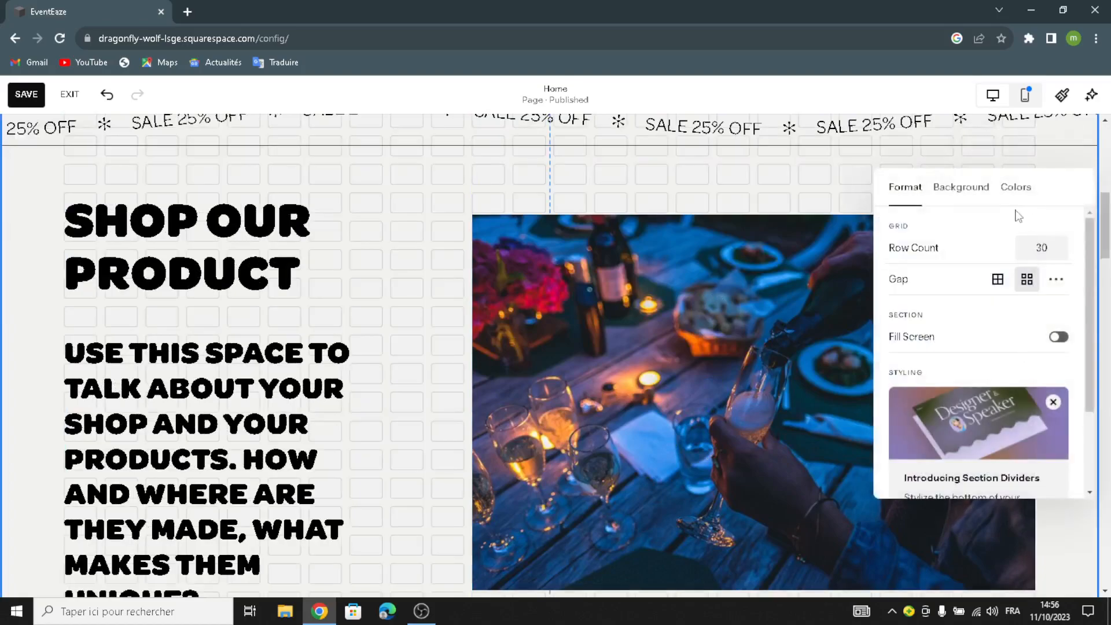
pyautogui.click(992, 185)
pyautogui.click(1050, 237)
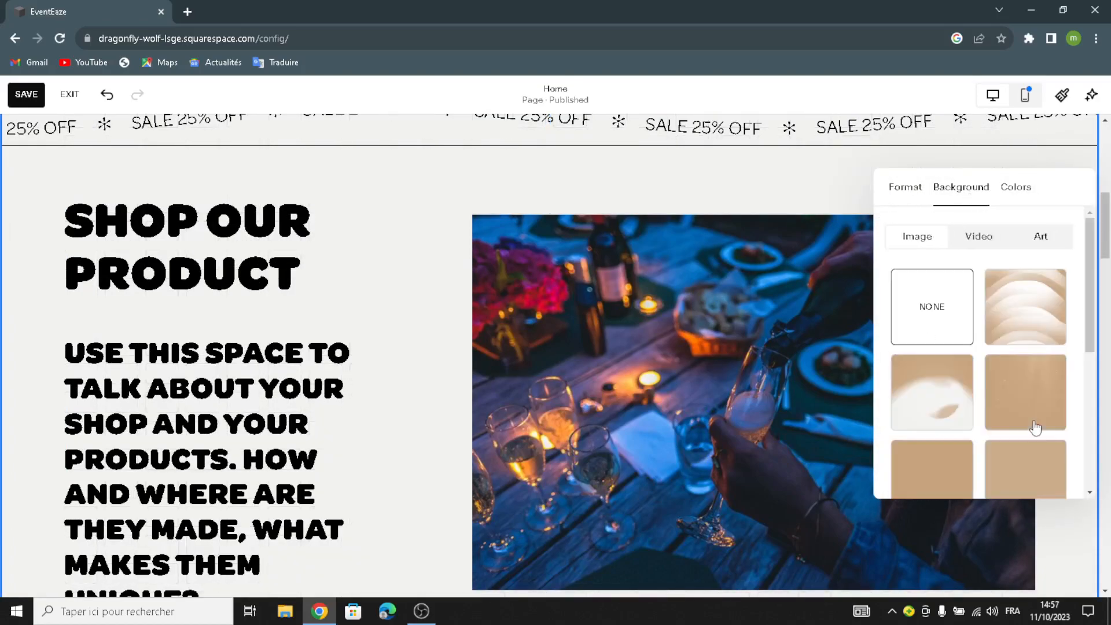
pyautogui.scroll(-3, 1053, 350)
pyautogui.click(1003, 457)
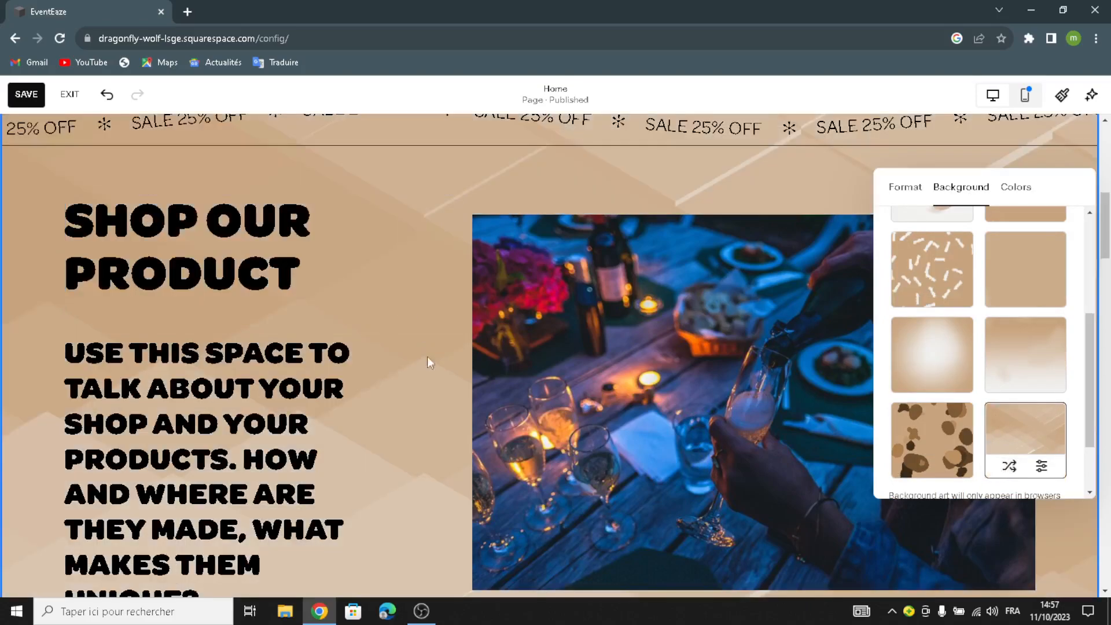
# Apply the same angular-plane background art to the Services section
pyautogui.scroll(-3, 412, 360)
pyautogui.scroll(-9, 446, 452)
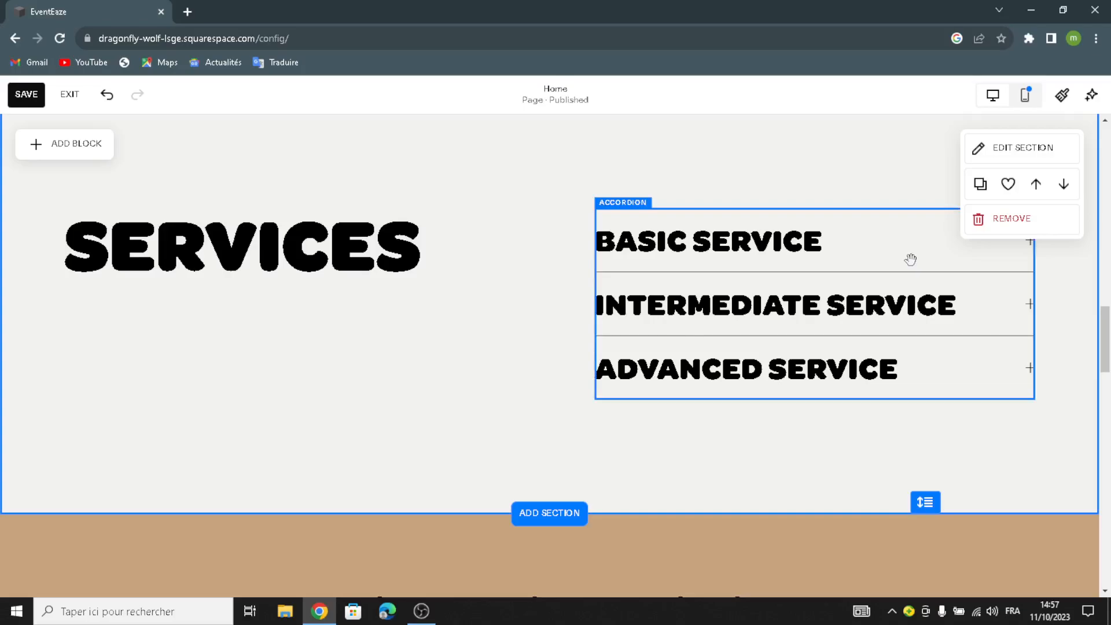
pyautogui.click(1022, 148)
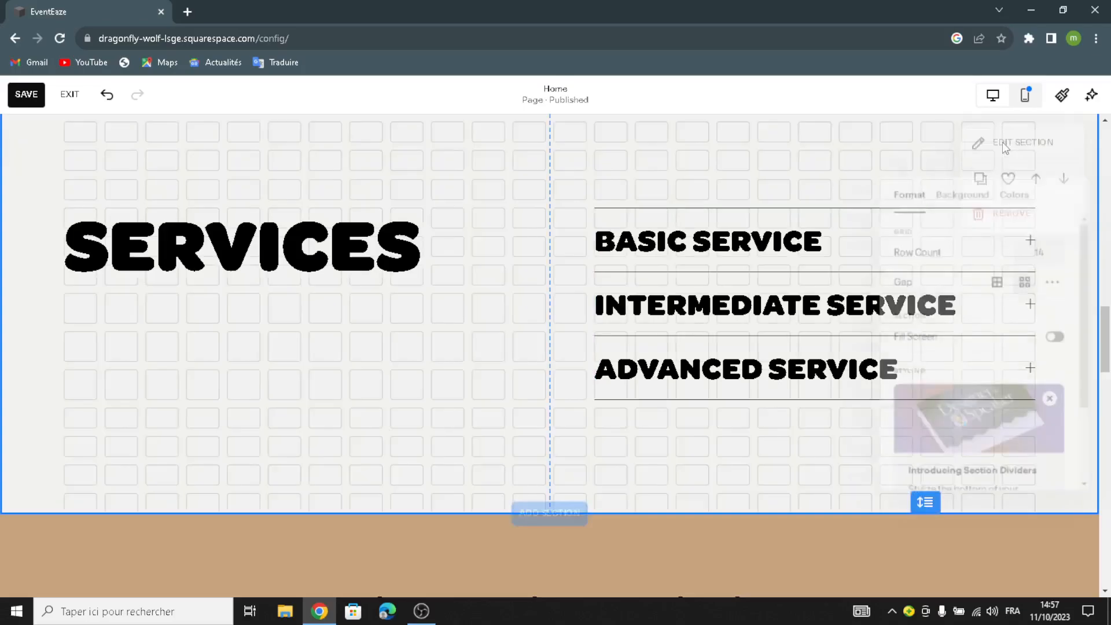
pyautogui.click(986, 189)
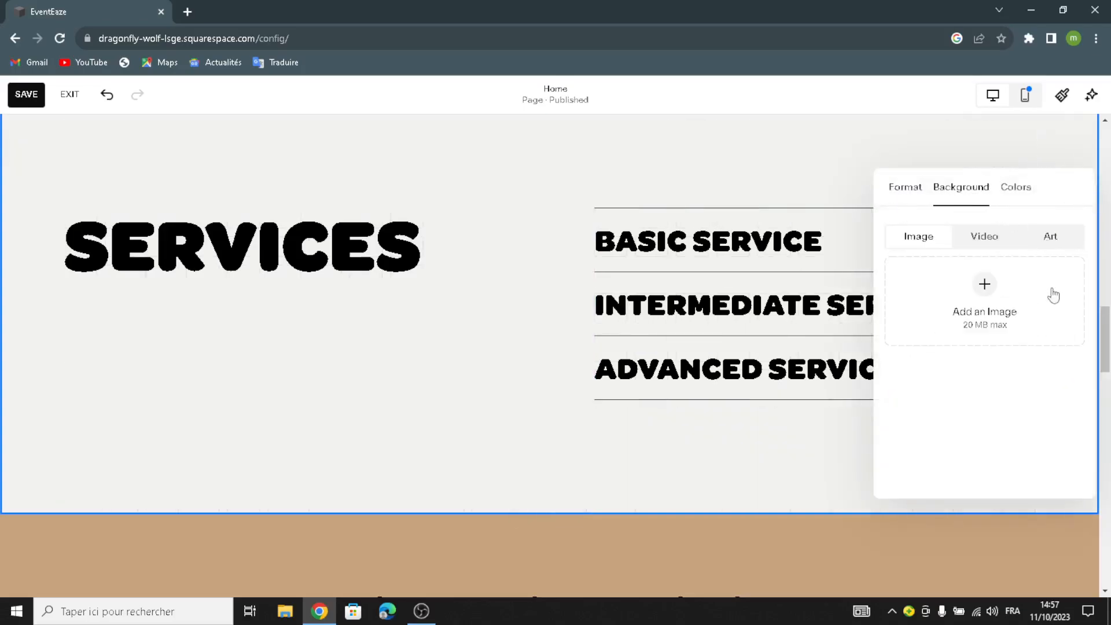
pyautogui.scroll(-5, 1027, 370)
pyautogui.click(1017, 380)
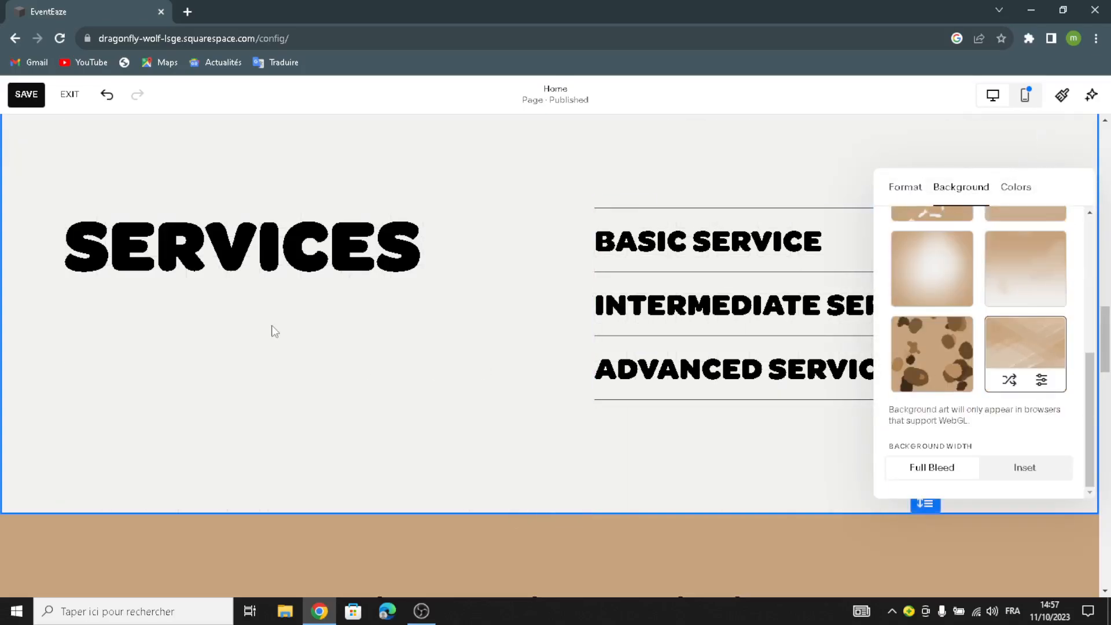
# Set the background of the "Follow us on social" section to the beige angular-plane art
pyautogui.scroll(-5, 273, 327)
pyautogui.scroll(-4, 278, 286)
pyautogui.click(245, 363)
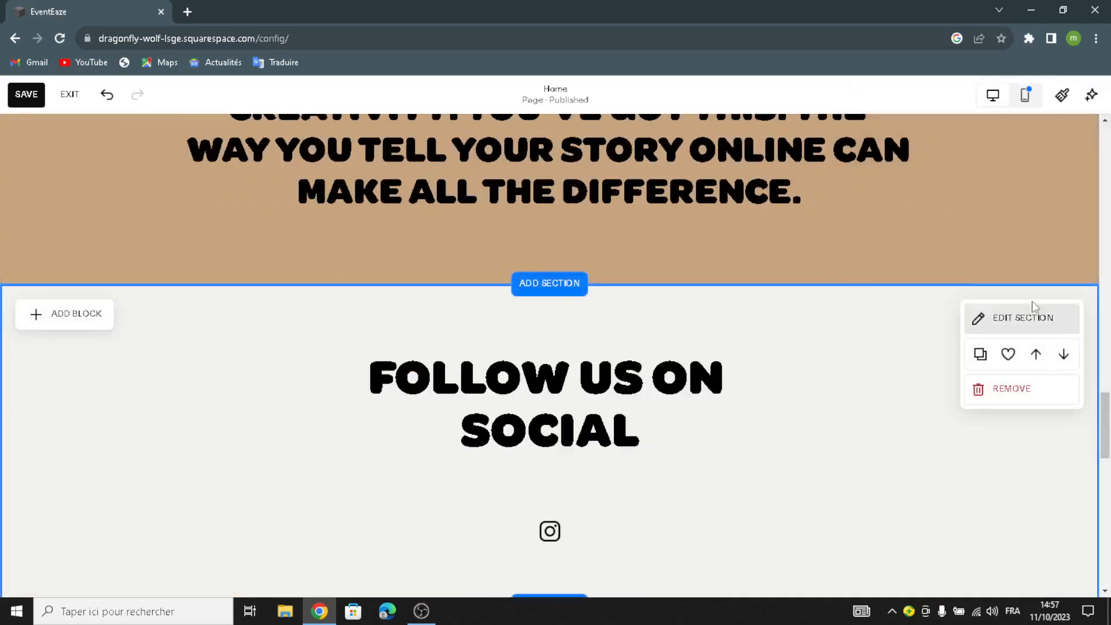
pyautogui.click(1013, 322)
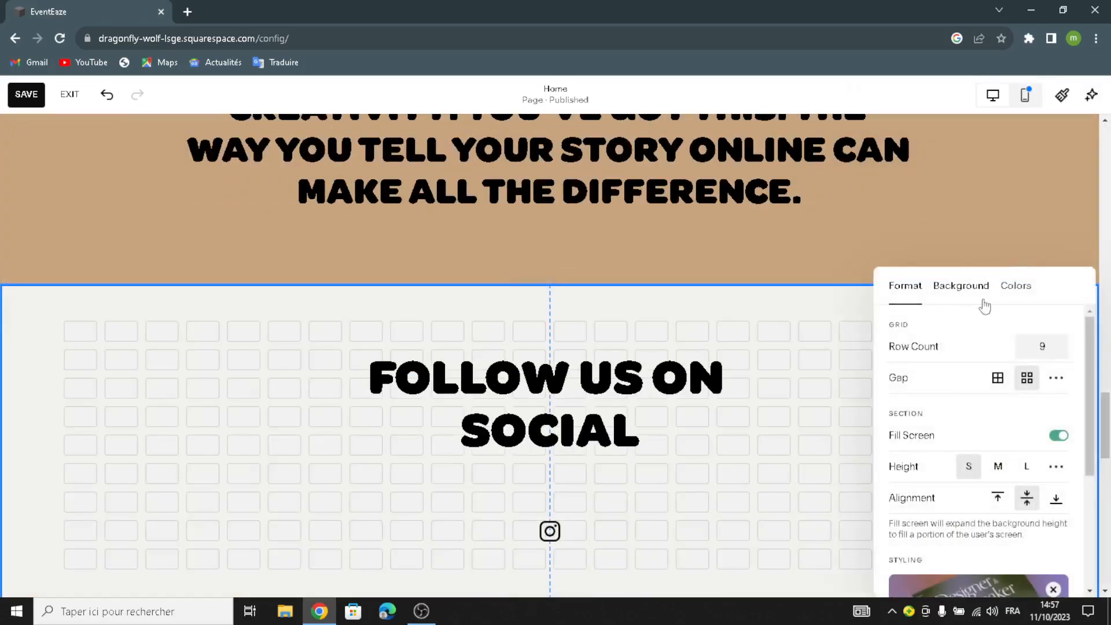
pyautogui.click(963, 289)
pyautogui.click(1039, 348)
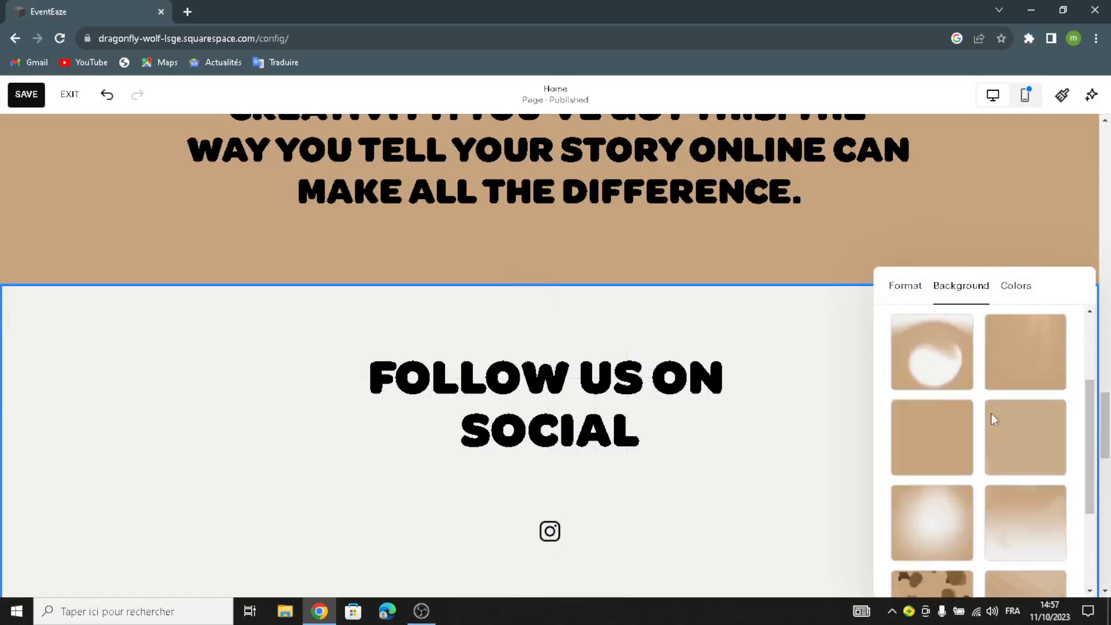
pyautogui.scroll(-4, 991, 416)
pyautogui.click(1024, 475)
# Delete the green vase image beside the form in the "Contact us" section
pyautogui.scroll(-2, 232, 457)
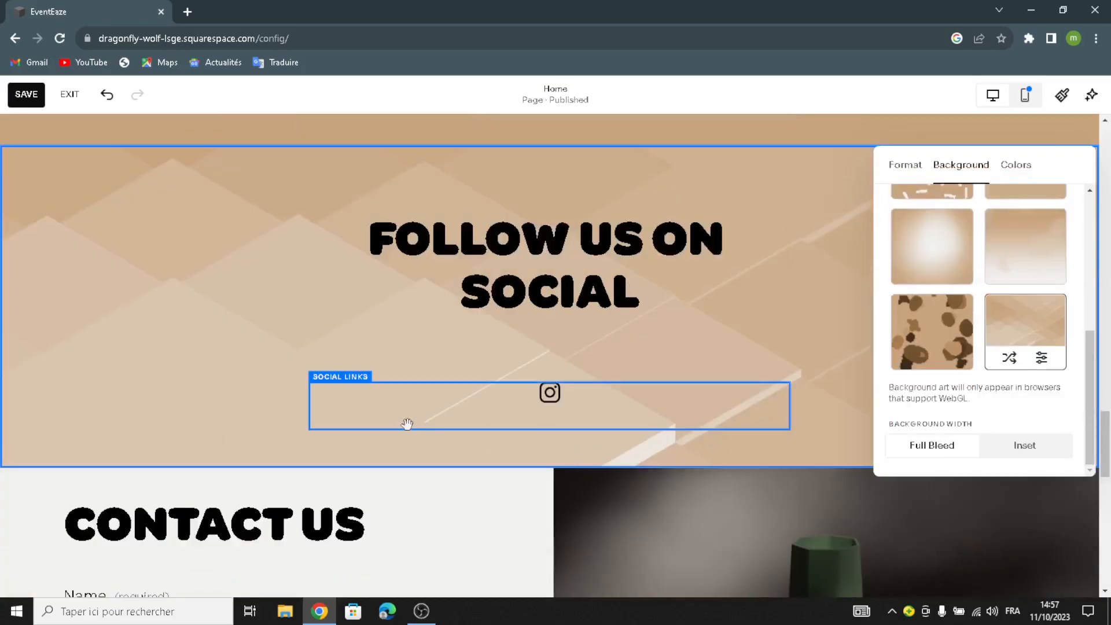
pyautogui.scroll(-5, 202, 334)
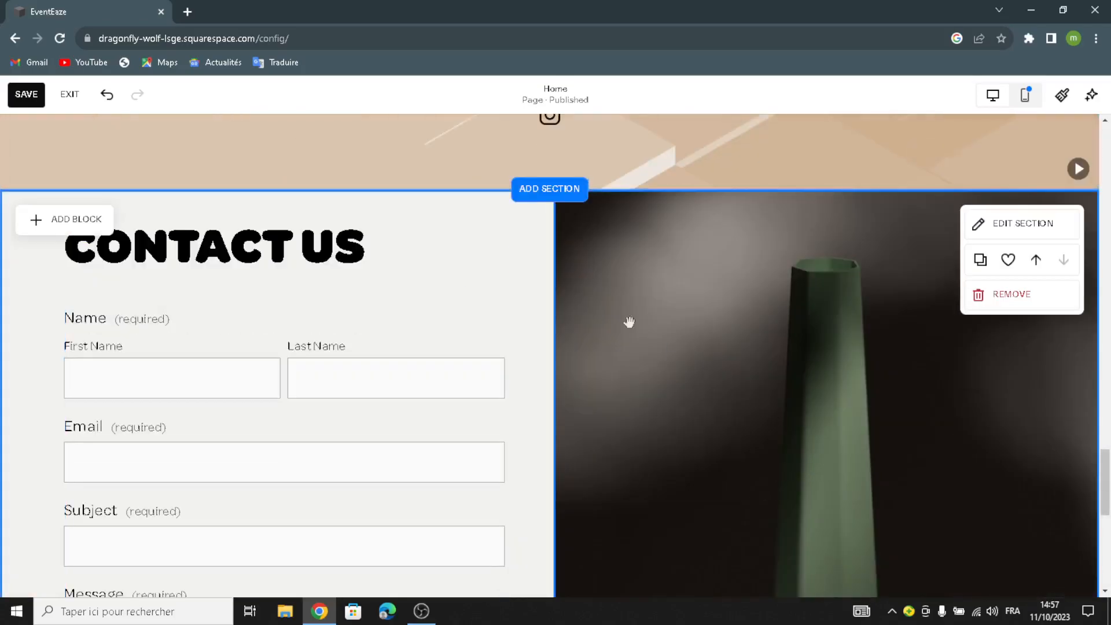
pyautogui.scroll(-1, 720, 330)
pyautogui.click(748, 275)
pyautogui.click(629, 144)
# Add a map block to the "Contact us" section and place it in the empty area beside the form
pyautogui.click(36, 146)
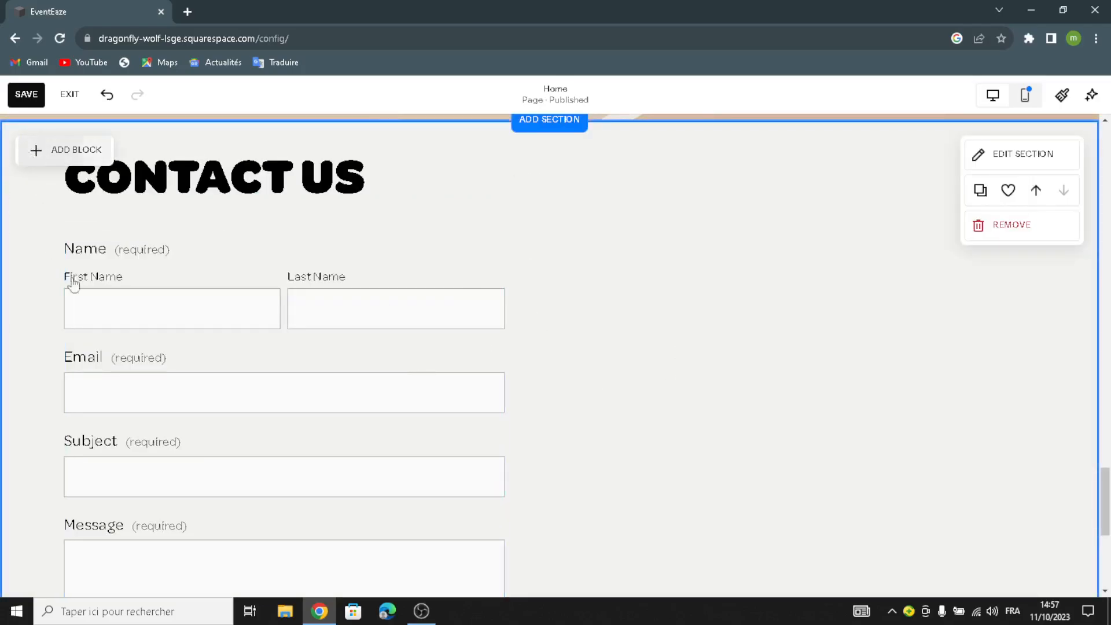
pyautogui.click(62, 463)
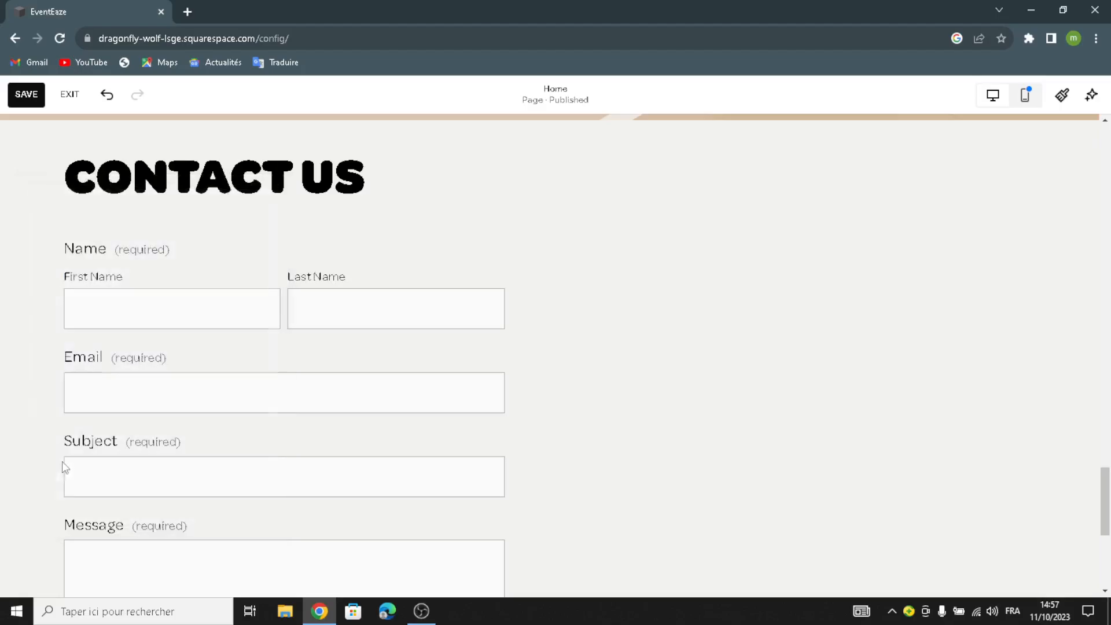
pyautogui.moveTo(106, 305); pyautogui.dragTo(852, 208)
pyautogui.moveTo(753, 253); pyautogui.dragTo(717, 255)
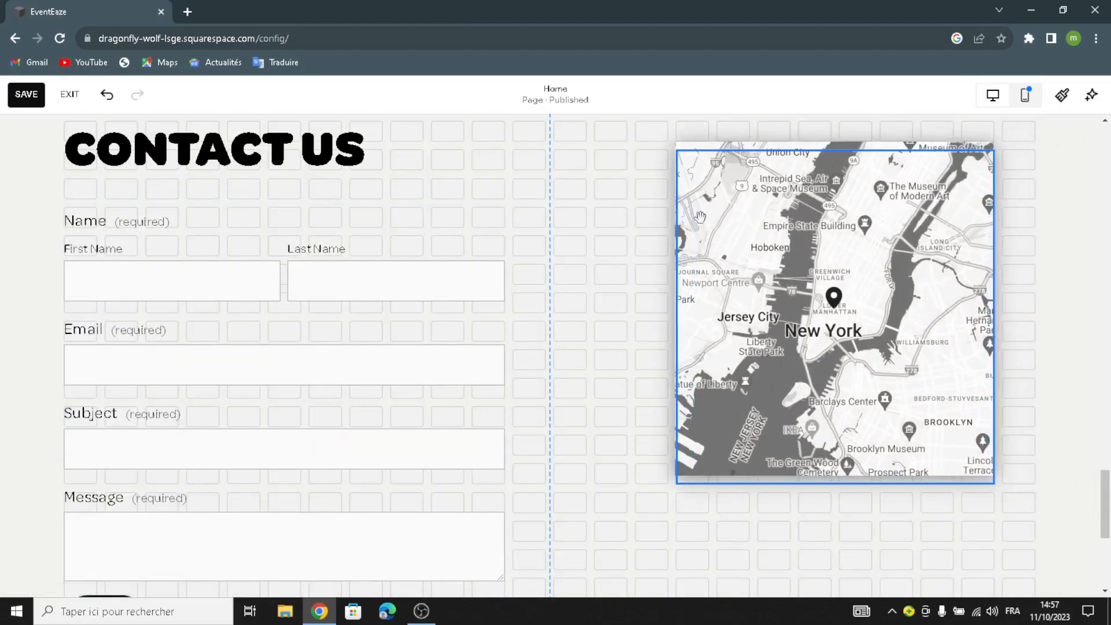
# Change the map block's design style to Dark
pyautogui.click(691, 146)
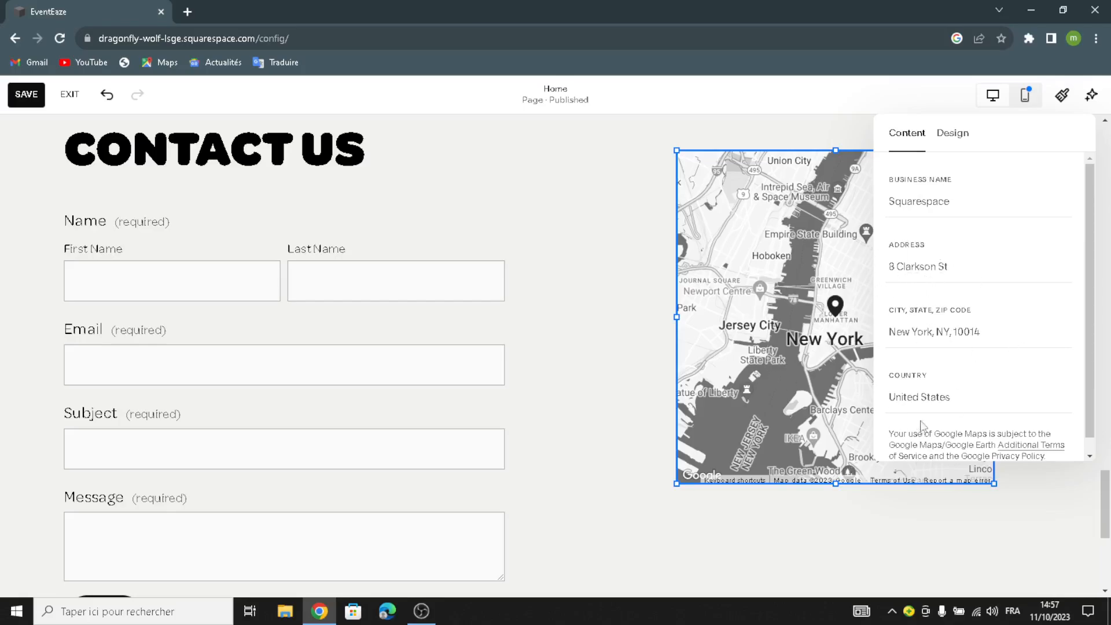
pyautogui.click(953, 134)
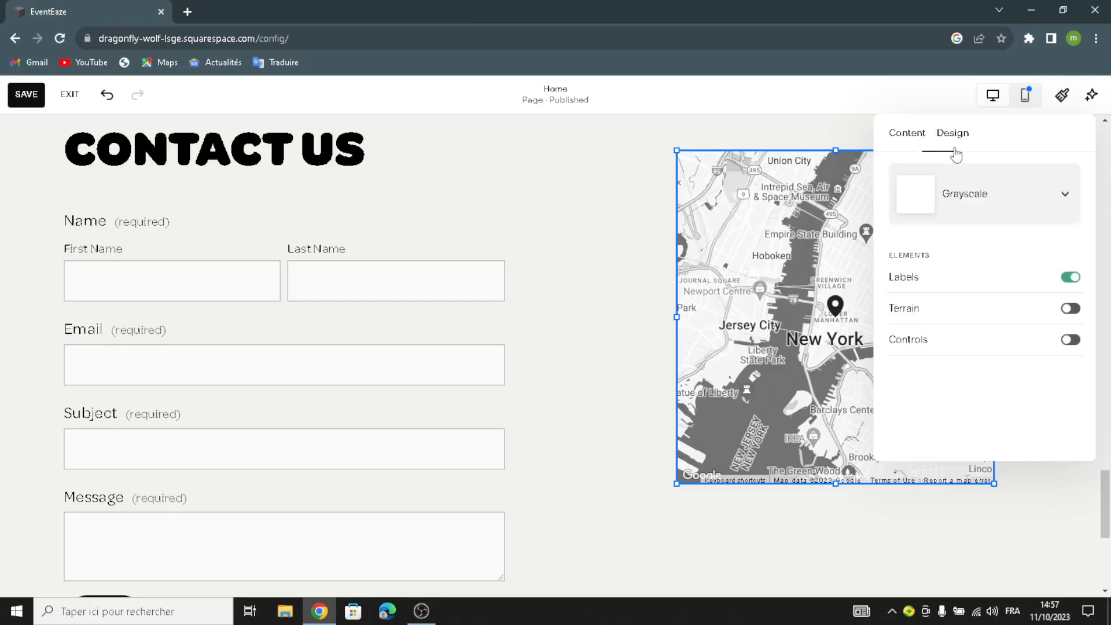
pyautogui.click(1000, 189)
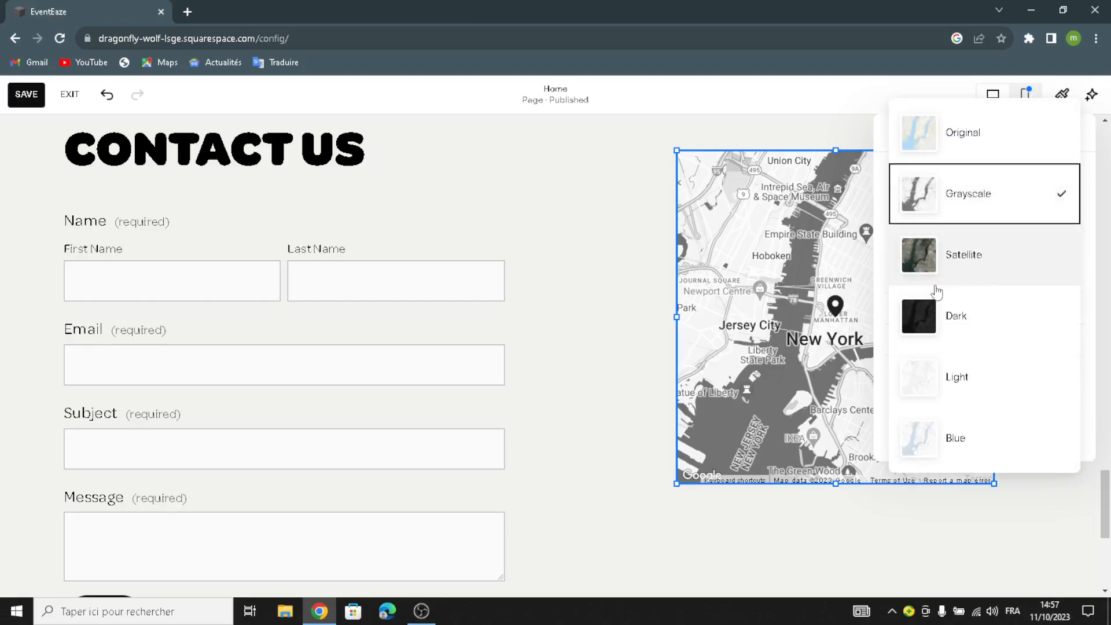
pyautogui.click(955, 315)
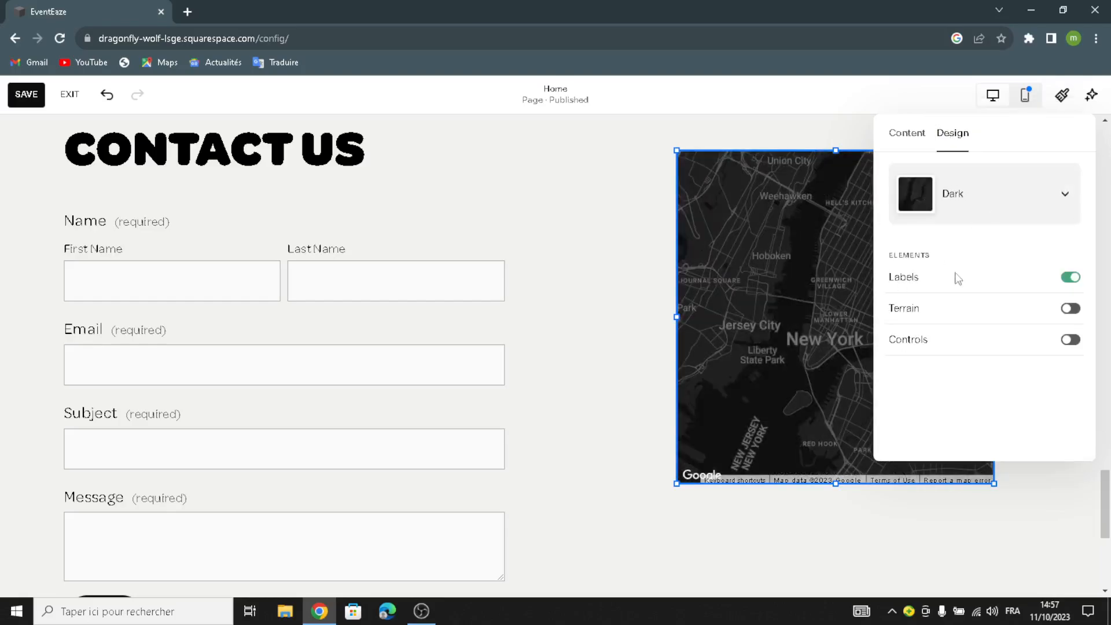
# Enlarge the map block toward the form and downward so it spans most of the form's height
pyautogui.moveTo(674, 487)
pyautogui.mouseDown()
pyautogui.moveTo(671, 462)
pyautogui.moveTo(659, 483)
pyautogui.mouseUp()
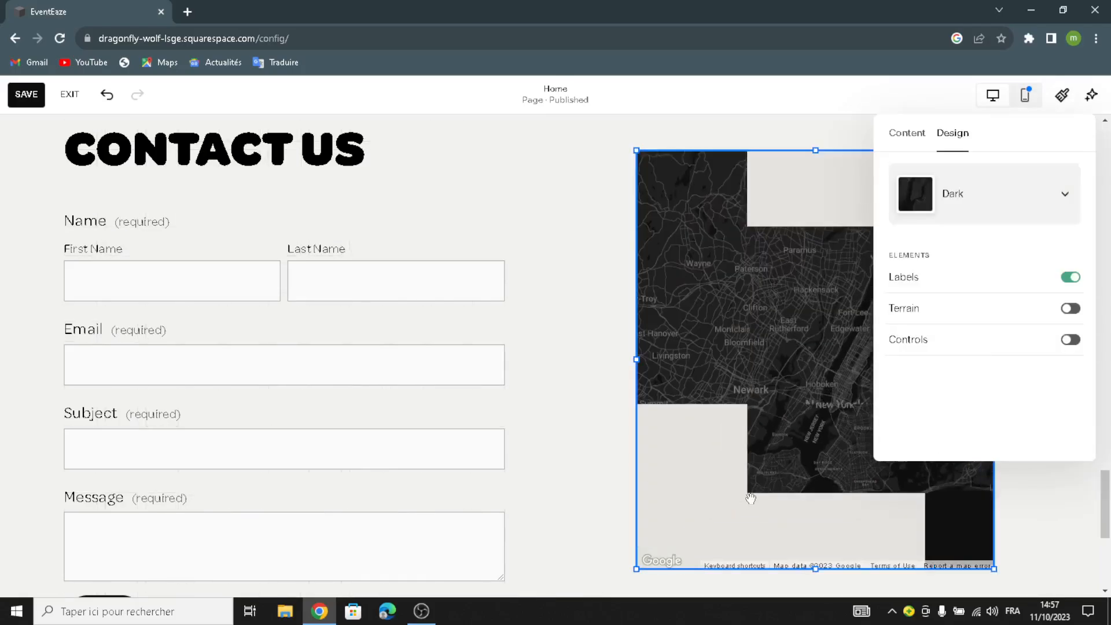
pyautogui.click(625, 575)
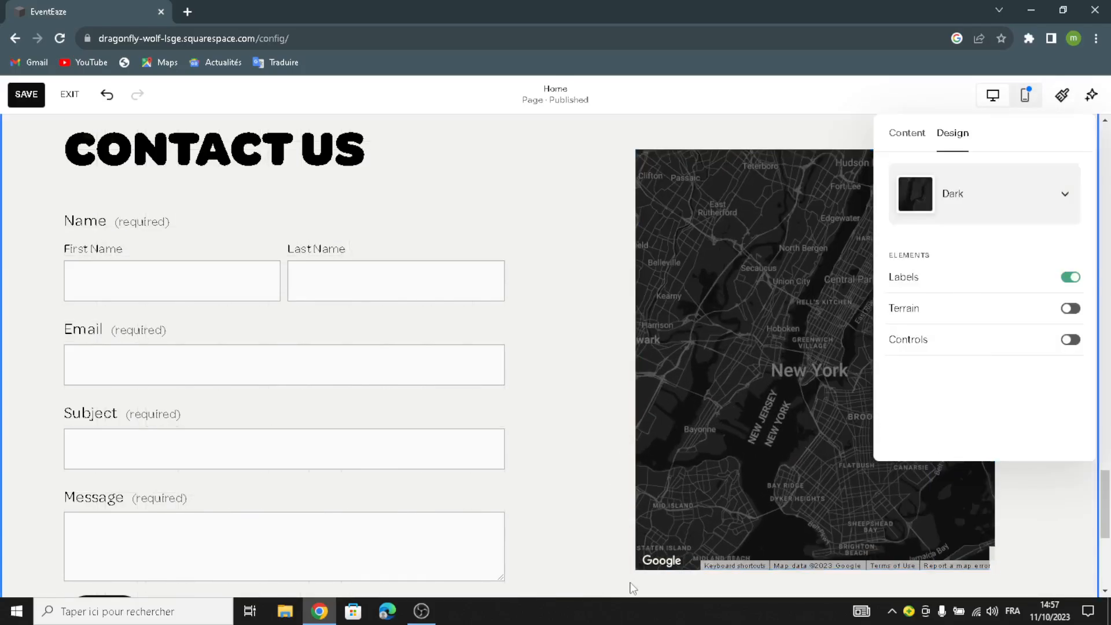
pyautogui.moveTo(622, 575); pyautogui.dragTo(645, 527)
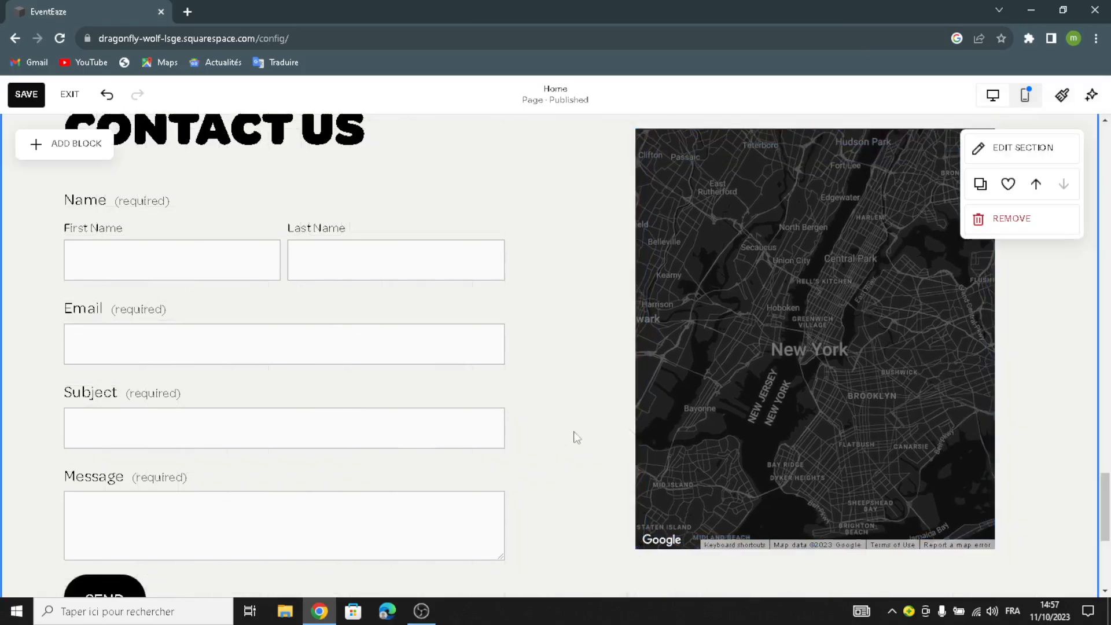
# Apply the beige angular-plane background art to the "Contact us" section
pyautogui.click(1045, 152)
pyautogui.click(953, 191)
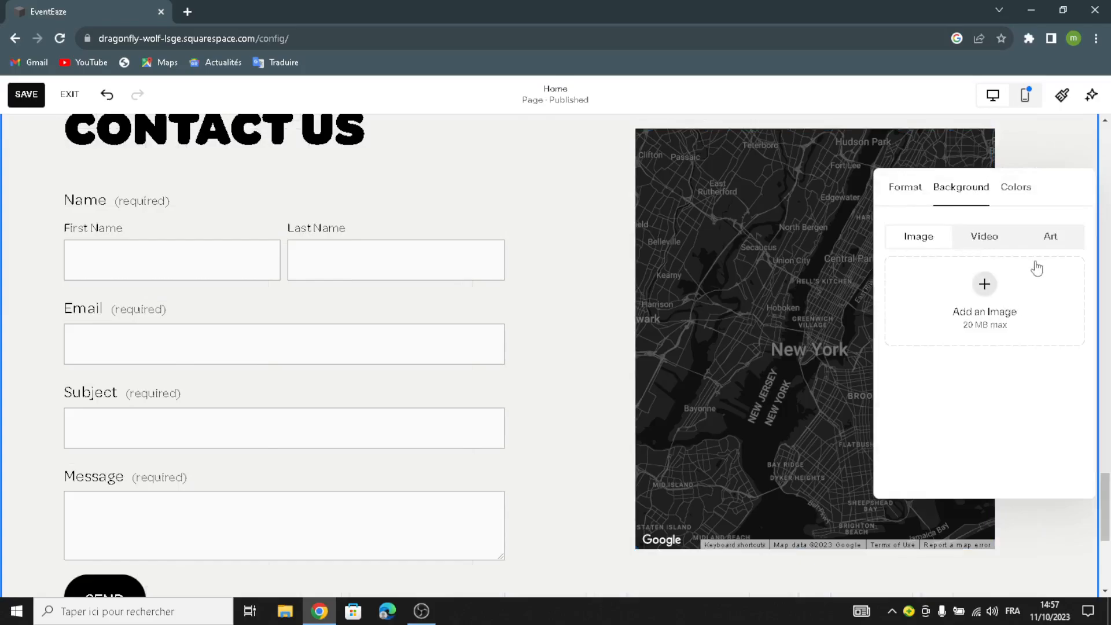
pyautogui.click(1045, 244)
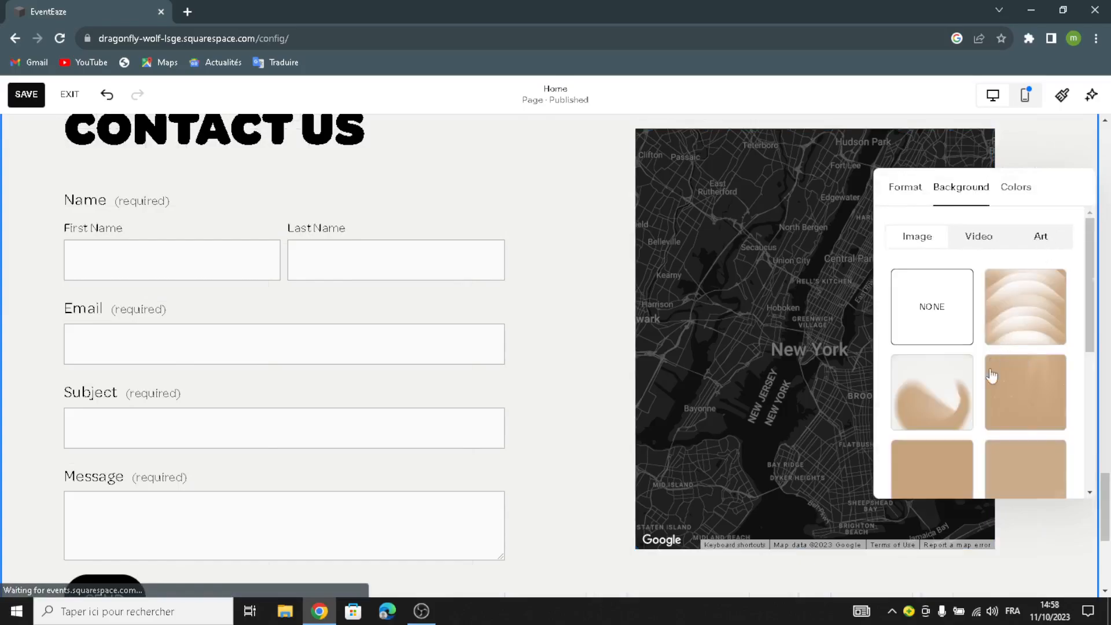
pyautogui.scroll(-5, 990, 373)
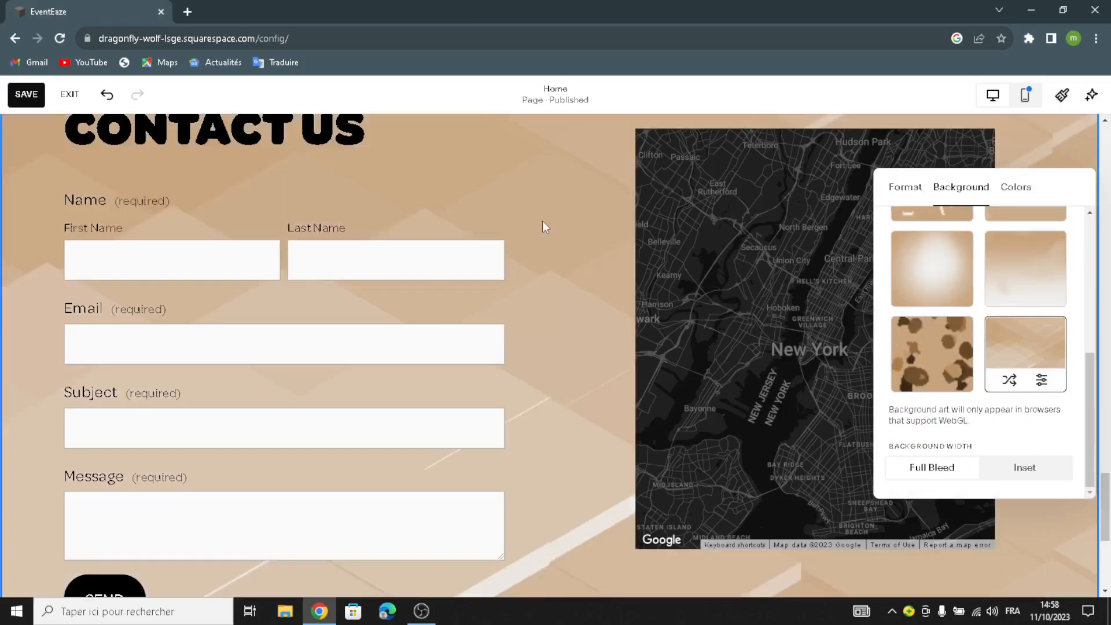
pyautogui.click(540, 362)
# Open the site footer for editing and give its section the same angular-plane background art
pyautogui.scroll(-5, 542, 362)
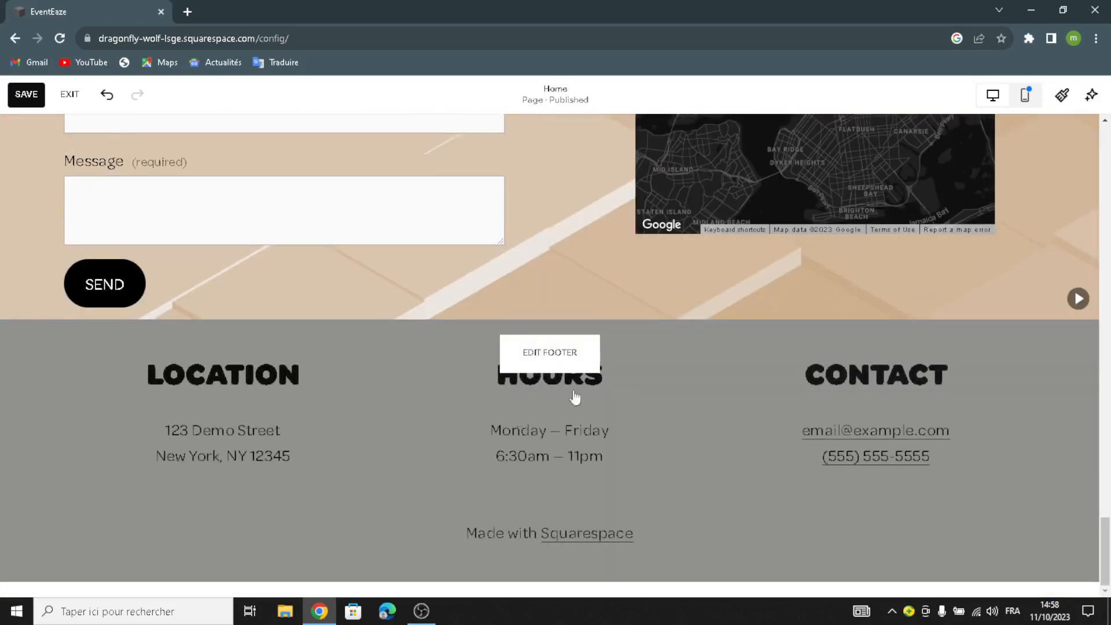
pyautogui.click(538, 407)
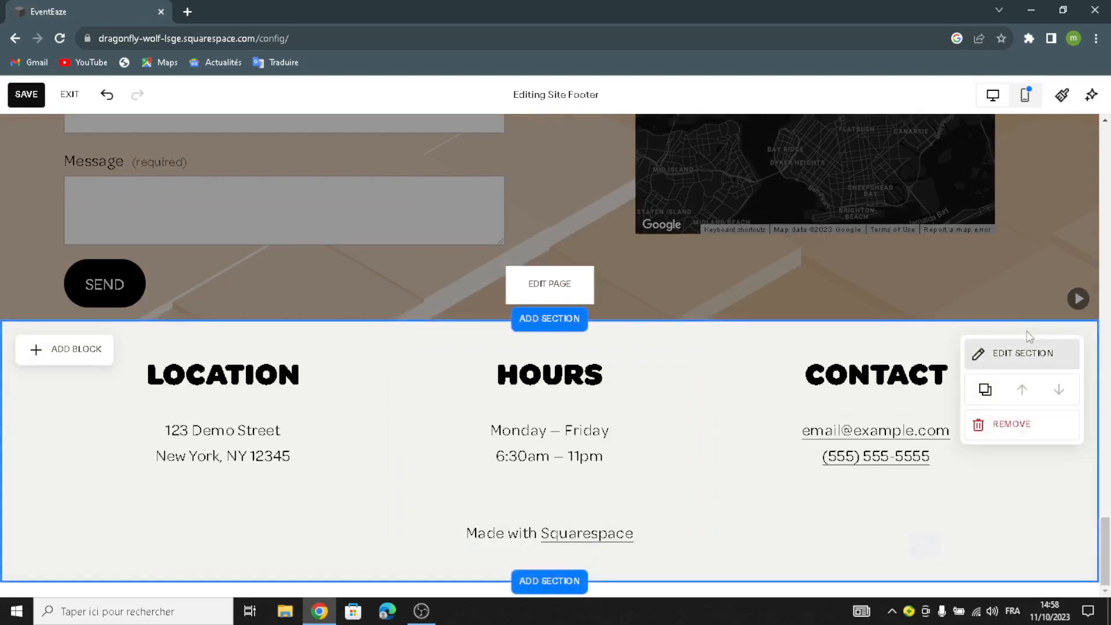
pyautogui.click(978, 354)
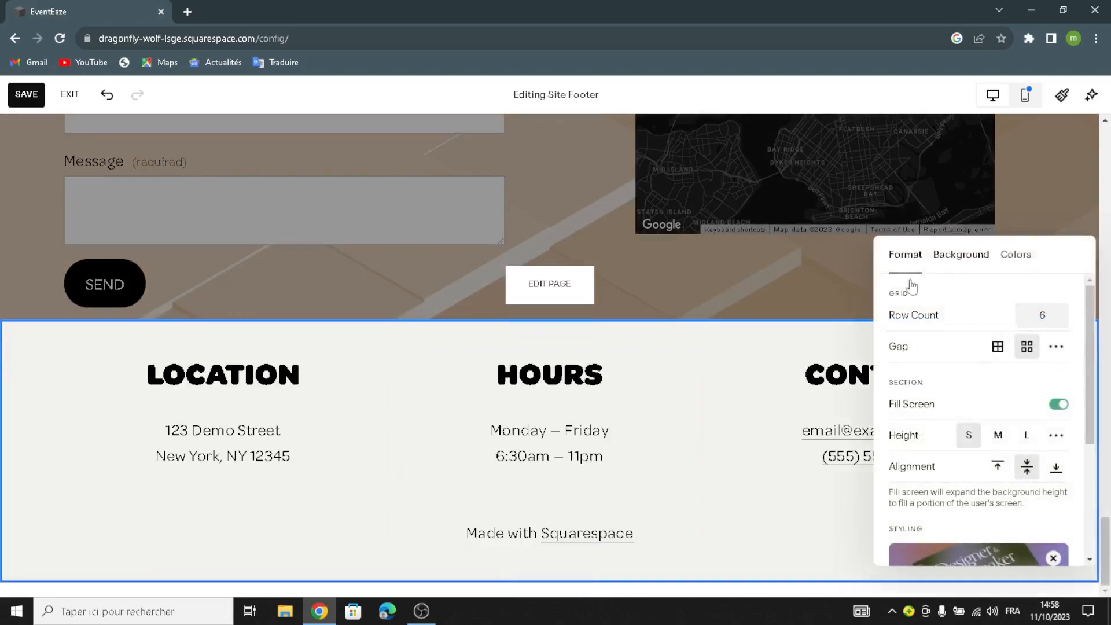
pyautogui.click(959, 267)
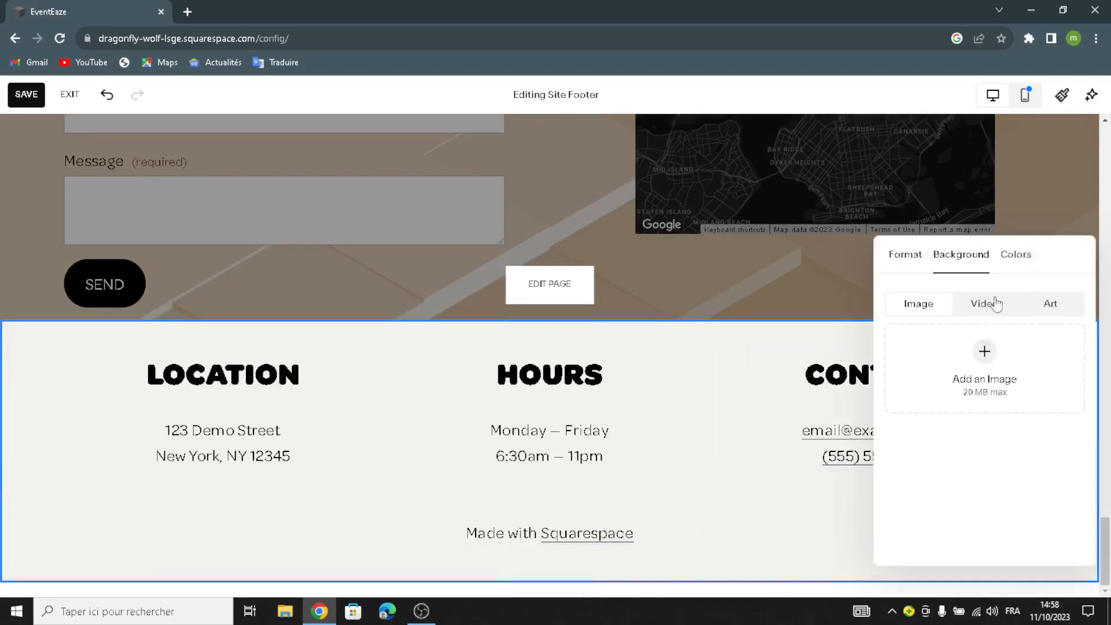
pyautogui.click(1074, 310)
pyautogui.scroll(-1, 962, 479)
pyautogui.scroll(-2, 963, 479)
pyautogui.click(1024, 416)
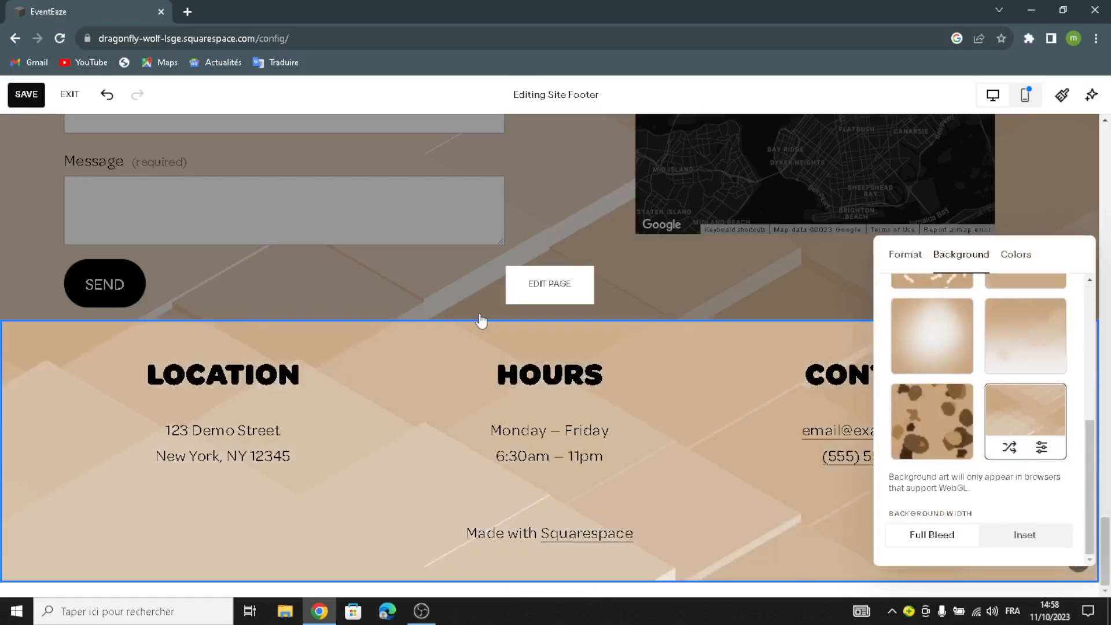
# Leave footer editing and save the changes made to the homepage and footer
pyautogui.scroll(12, 481, 321)
pyautogui.scroll(-4, 628, 317)
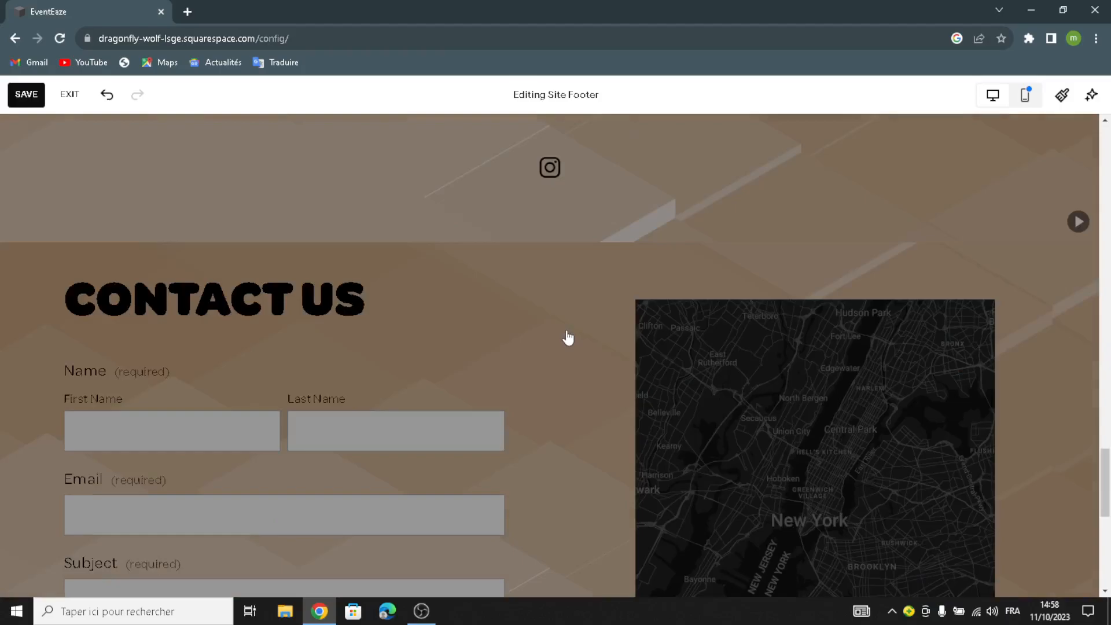
pyautogui.scroll(15, 567, 339)
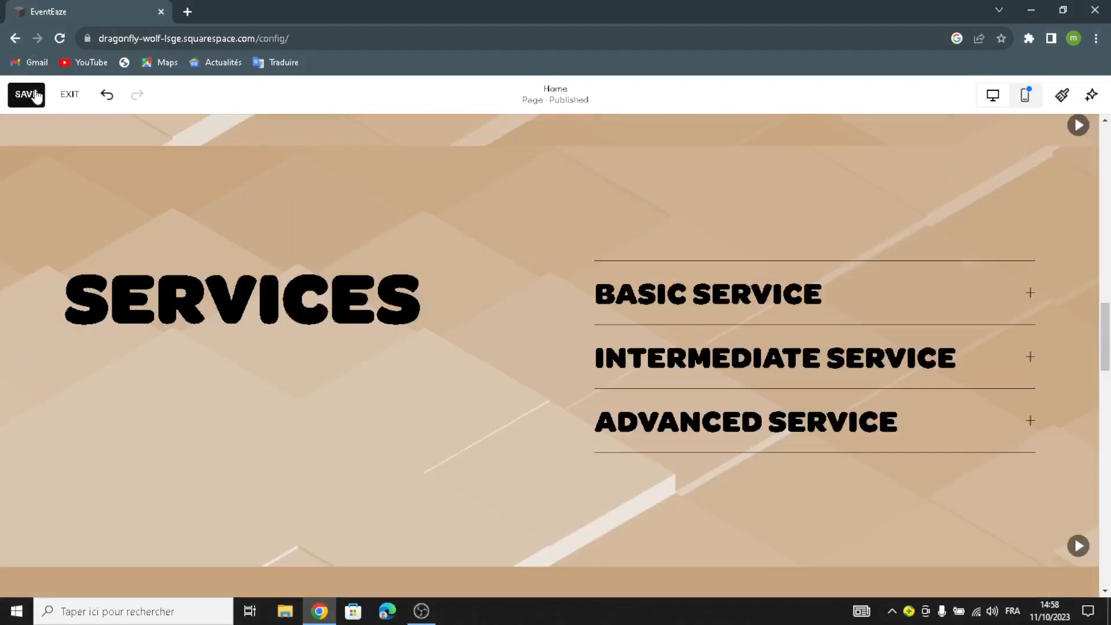
pyautogui.click(32, 94)
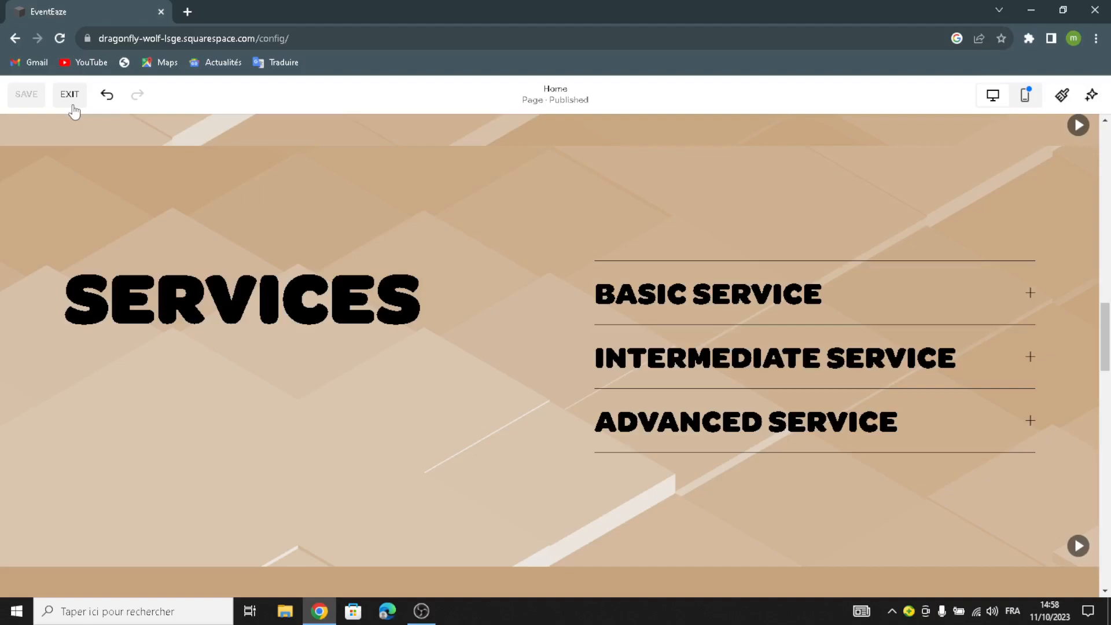
# Review the new section backgrounds on the homepage from the shop section down to "Follow us on social"
pyautogui.scroll(15, 231, 342)
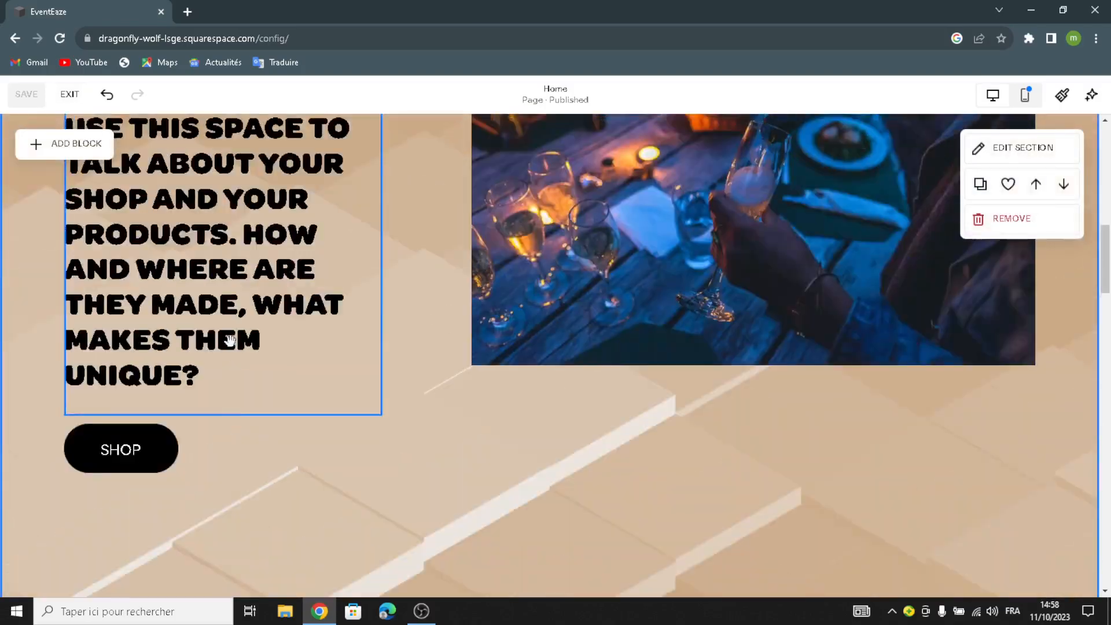
pyautogui.scroll(4, 230, 340)
pyautogui.scroll(-5, 435, 376)
pyautogui.scroll(1, 435, 376)
pyautogui.scroll(-20, 430, 383)
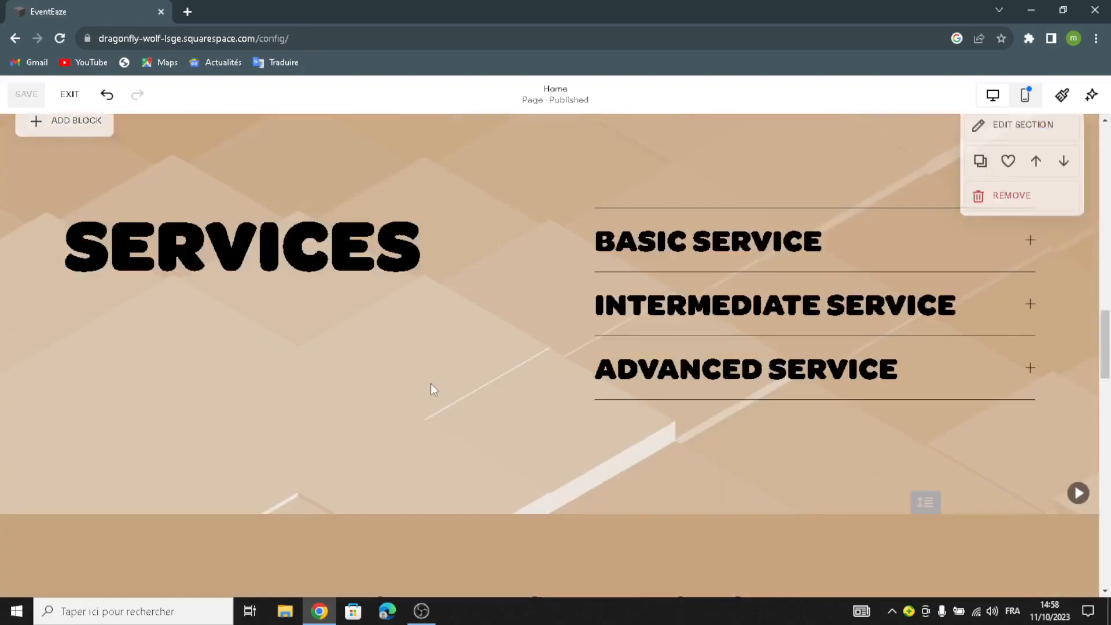
pyautogui.scroll(-8, 430, 383)
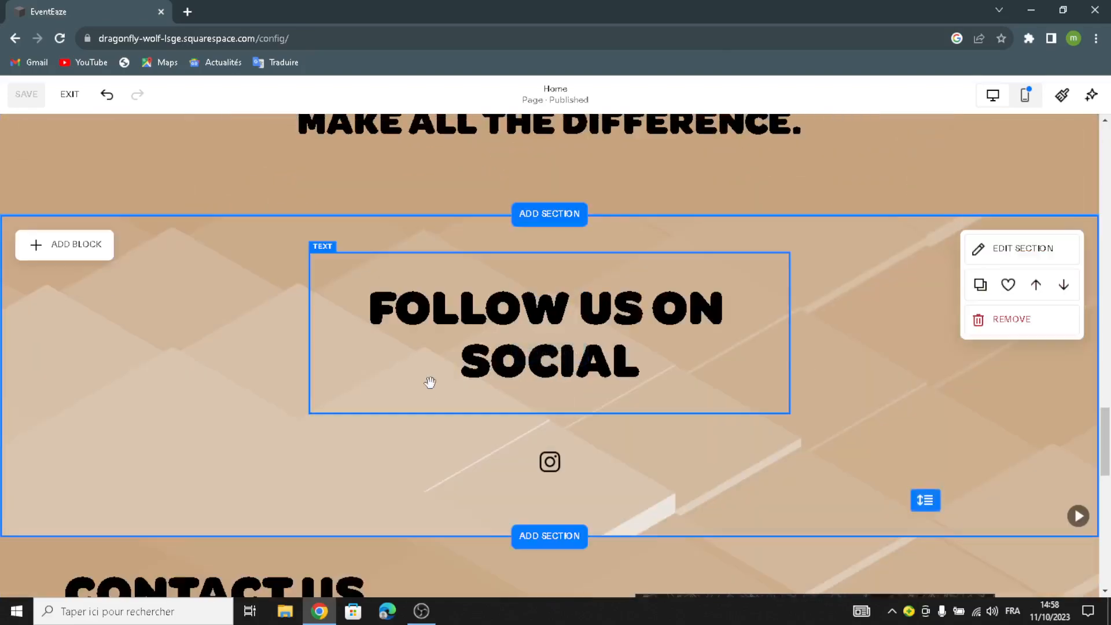